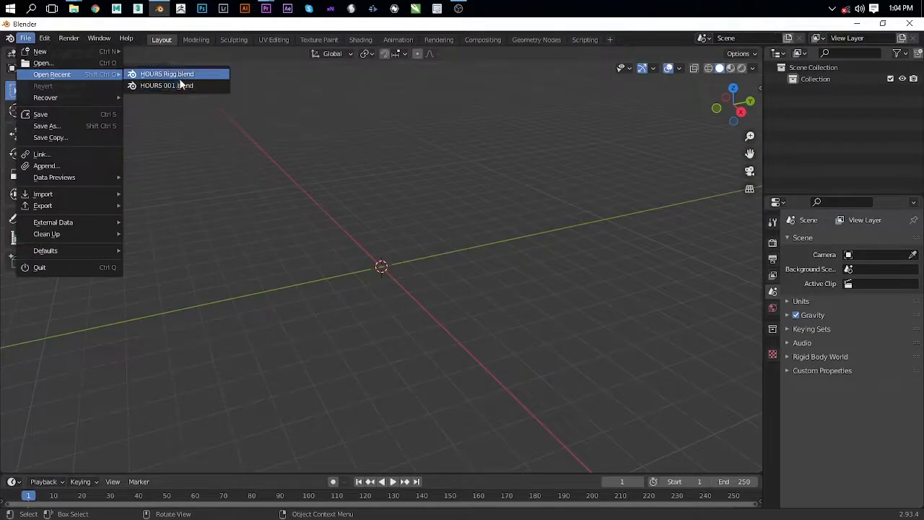
Step: Open the recent file HOURS Rigg.blend without saving the current scene, and view the horse from the right side
left_click(182, 75)
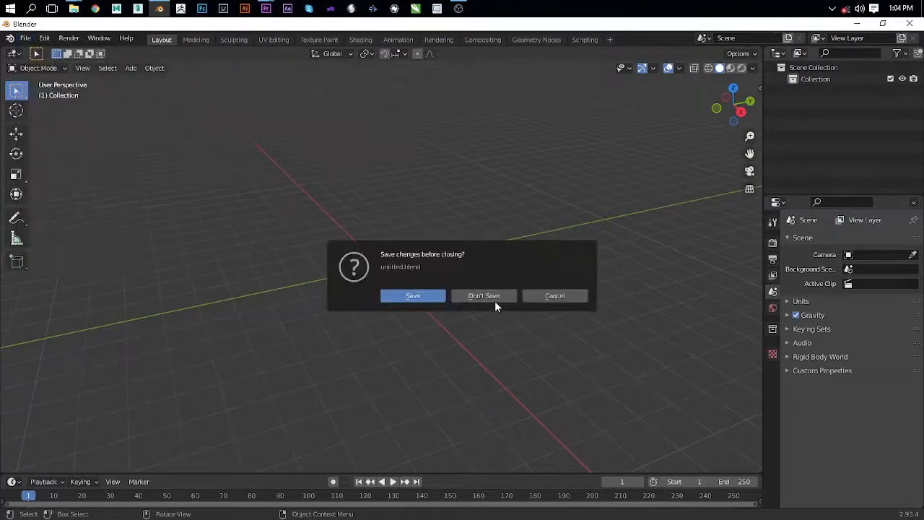
left_click(495, 300)
scroll(465, 289, "down", 3)
key("KP_3")
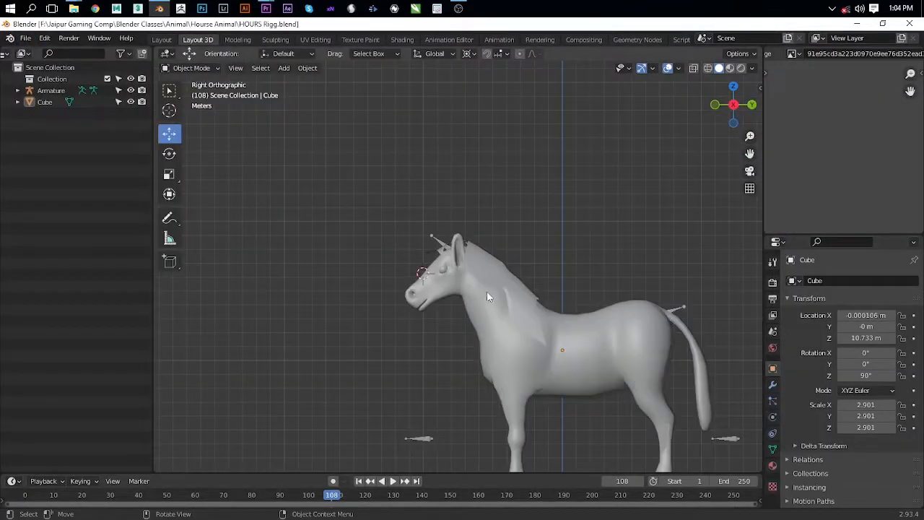
Step: Check the horse in wireframe and set the viewport display to Material Preview shading
key("shift+z")
scroll(424, 287, "up", 4)
scroll(300, 219, "down", 4)
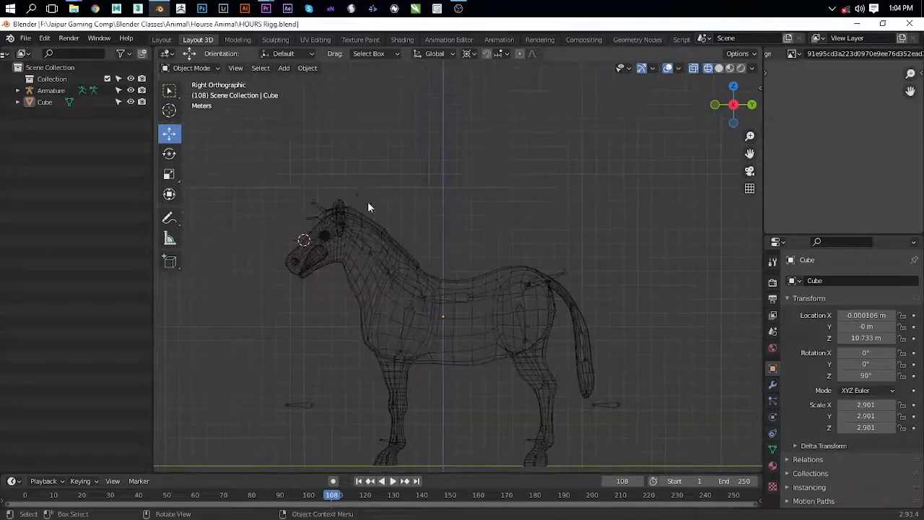
key("z")
left_click(366, 265)
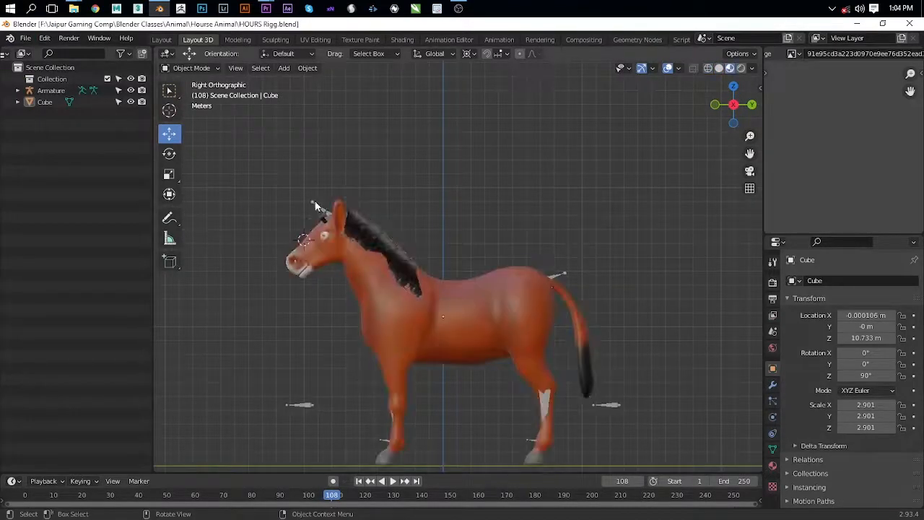
Step: Select the Head CTRL bone and try moving it forward and down
left_click(313, 202)
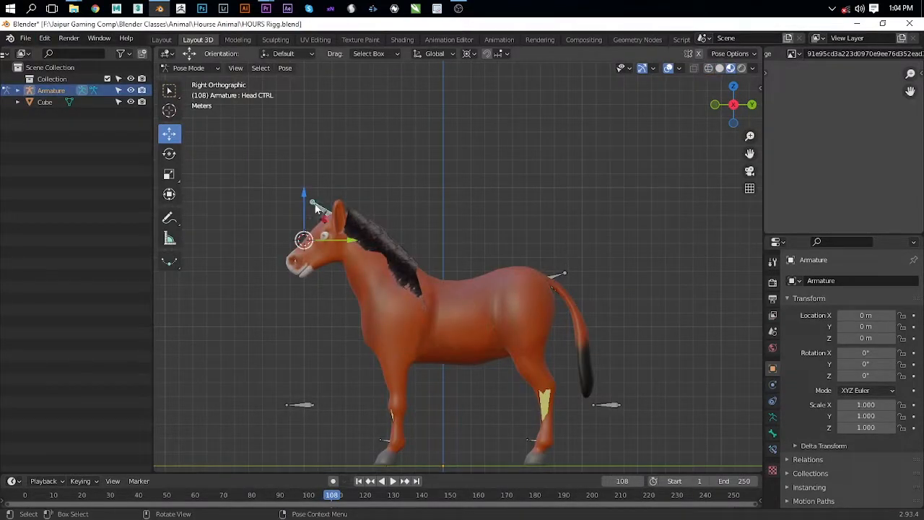
left_click(470, 55)
left_click(476, 68)
key("g")
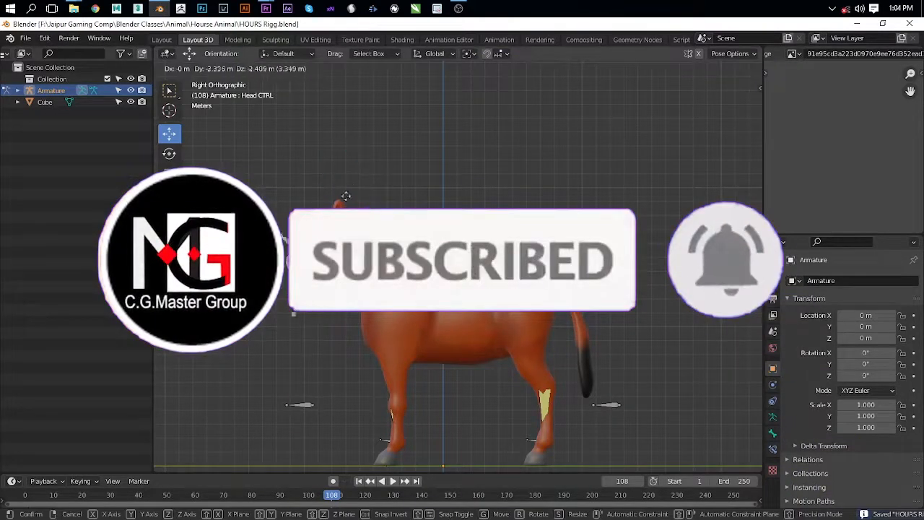
left_click(346, 196)
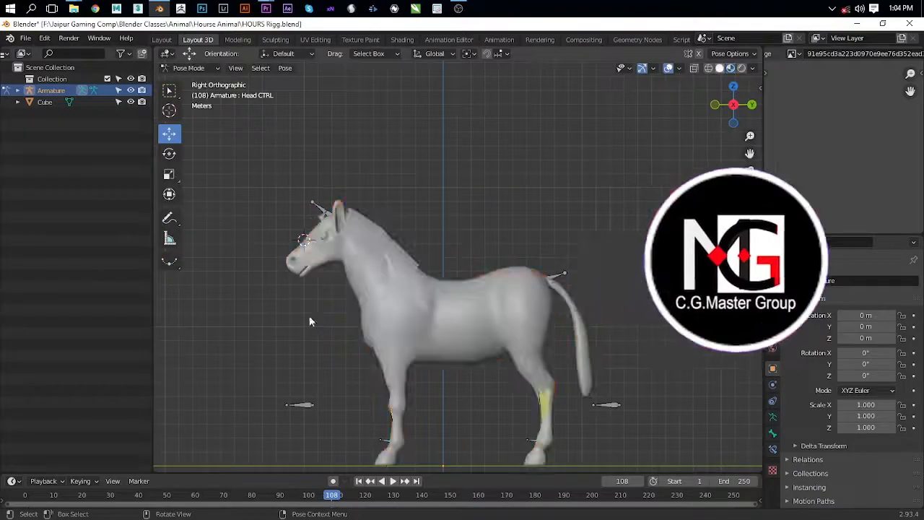
Step: Display the model in wireframe and parent the horse mesh to the armature with automatic weights
key("shift+z")
key("ctrl+Tab")
left_click(386, 309)
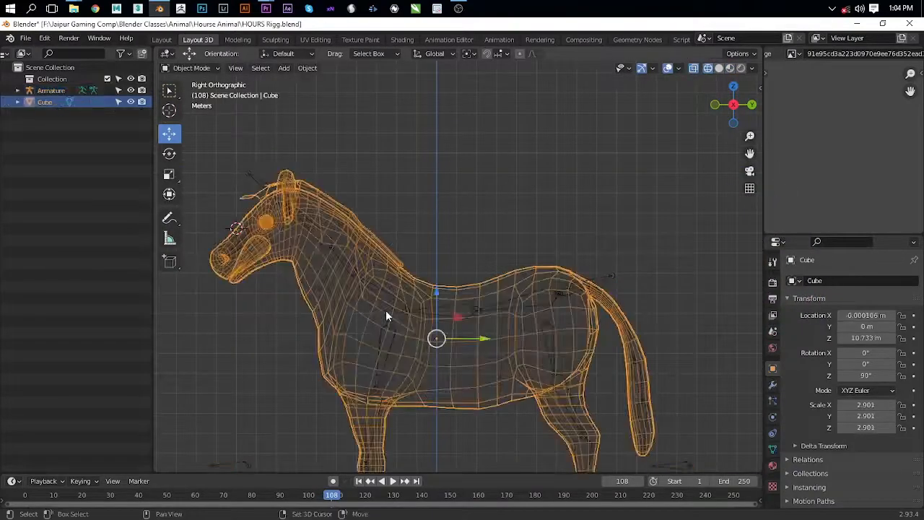
left_click(387, 306)
left_click(395, 289, "shift")
left_click(396, 316, "shift")
left_click(394, 306)
left_click(395, 332, "shift")
key("ctrl+p")
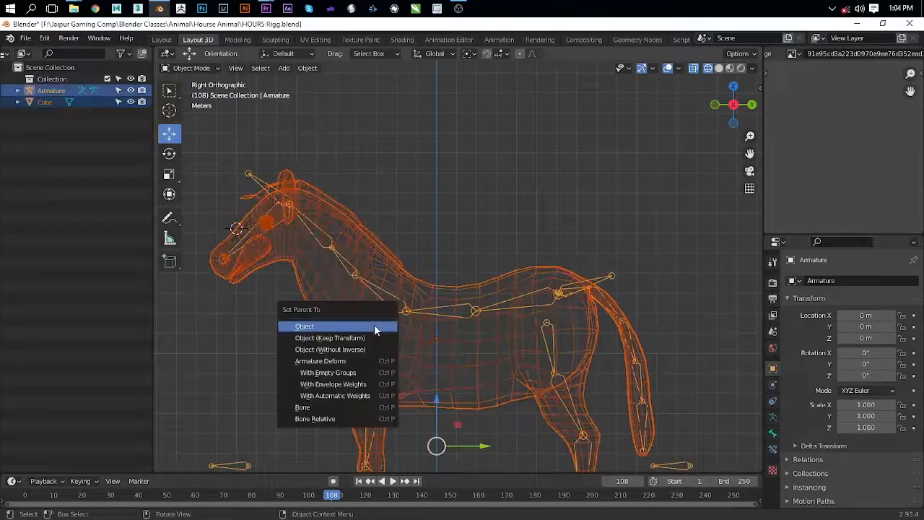
left_click(374, 395)
Step: Put the armature in Pose Mode and move the Head CTRL bone about 4.1 m forward and 2.2 m down
left_click(267, 163)
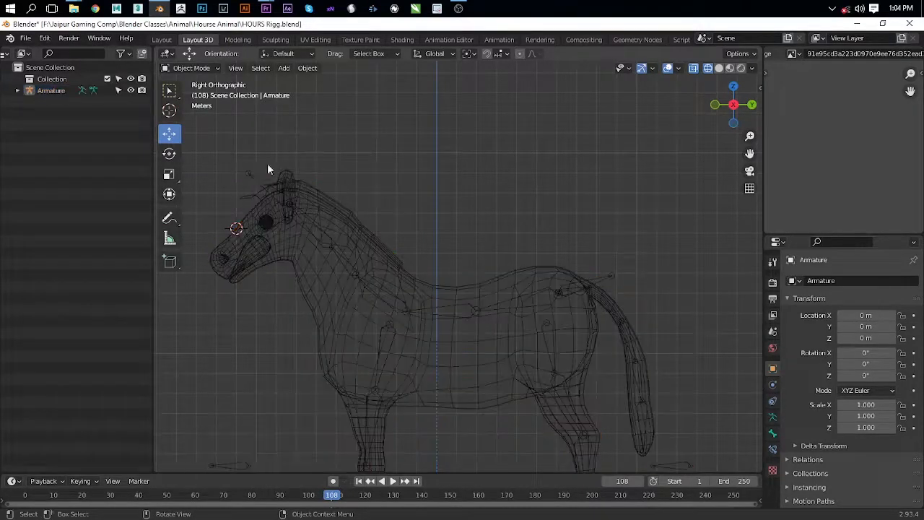
left_click(258, 176)
key("ctrl+Tab")
left_click(256, 182)
scroll(282, 188, "down", 2)
scroll(282, 188, "up", 2)
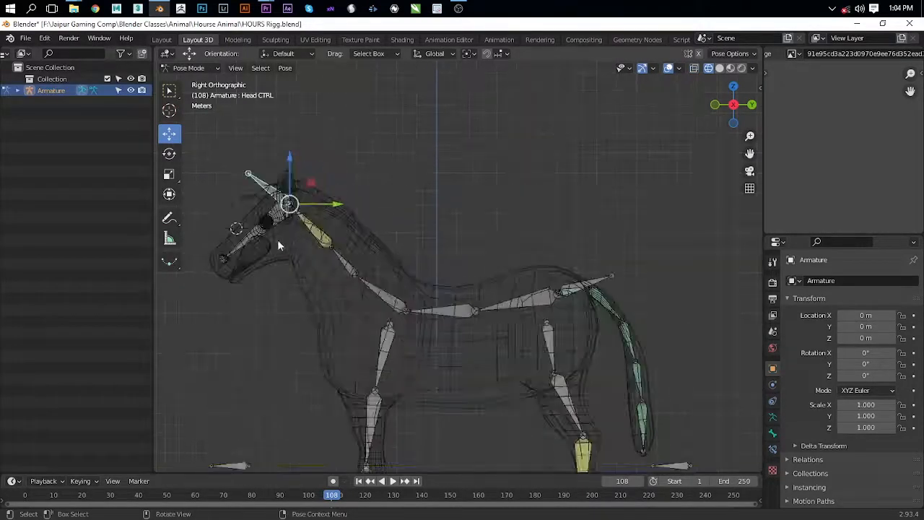
key("g")
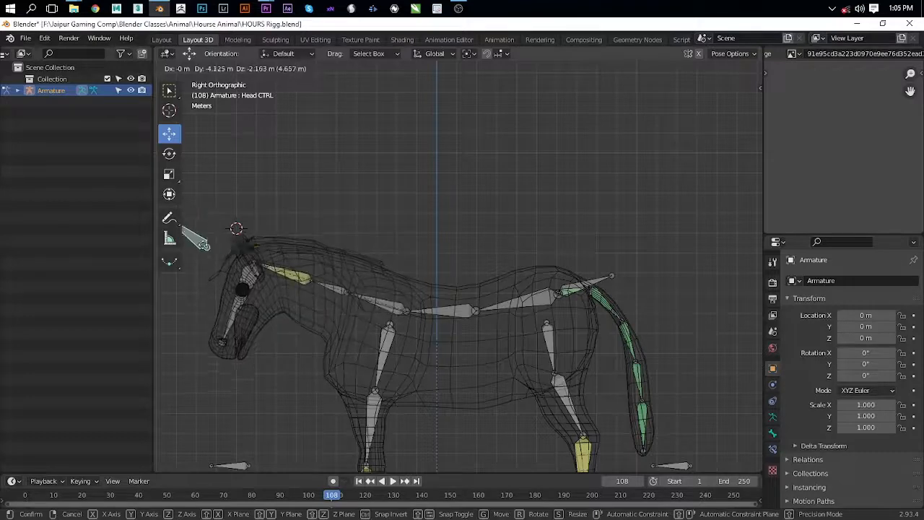
left_click(207, 238)
Step: Try rotating the Tail CTRL bone to swing the tail up over the horse's back
scroll(615, 272, "down", 2)
left_click(532, 283)
key("r")
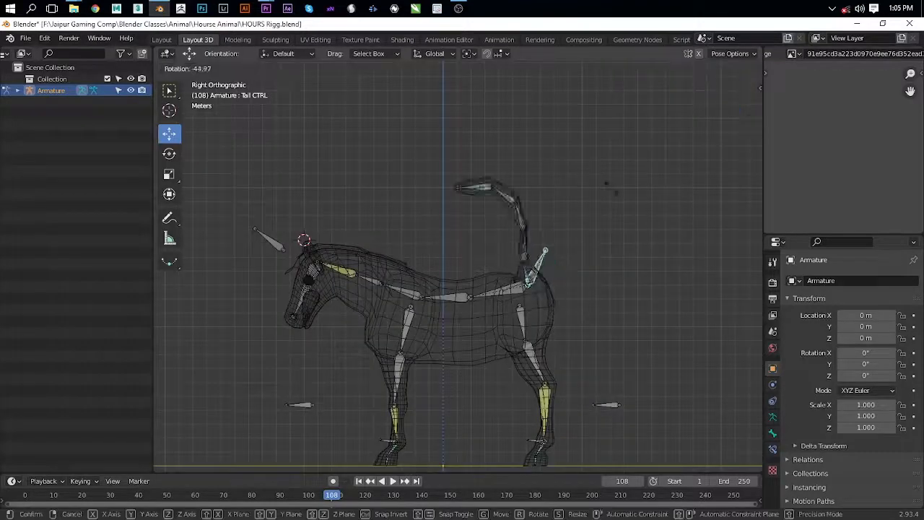
left_click(468, 390)
Step: Move the Front Leg CTRL.L bone about -0.73 m in Y and 0.85 m in Z, and try rotating it
scroll(468, 390, "up", 6)
left_click(431, 292)
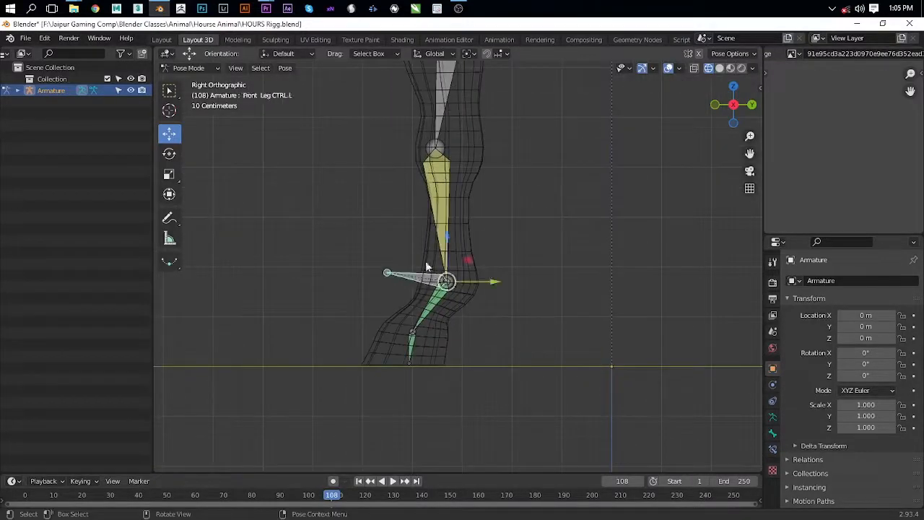
middle_click_drag(432, 291, 429, 331, "shift")
key("g")
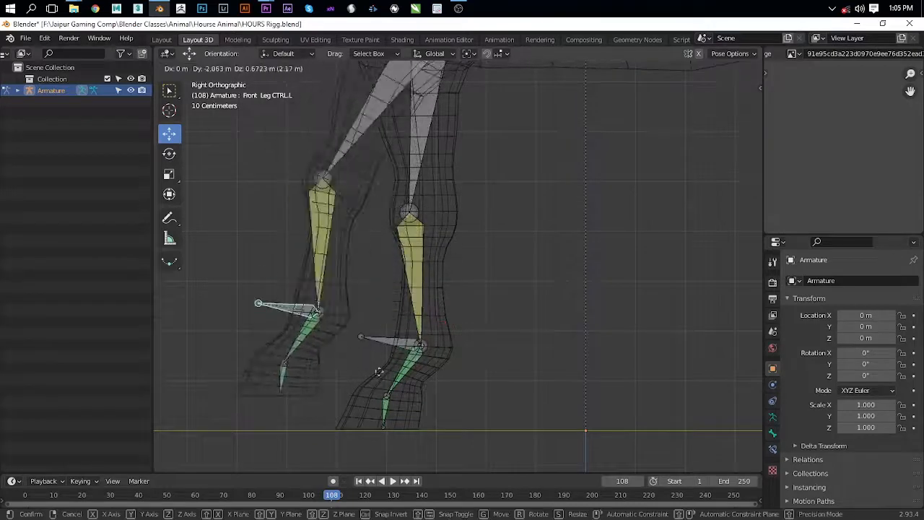
left_click(383, 318)
key("r")
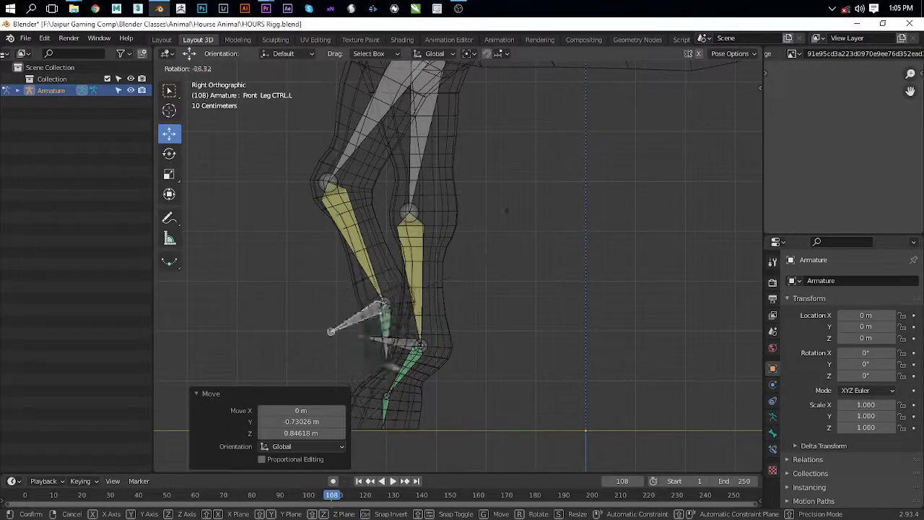
right_click(496, 138)
Step: Switch the viewport to solid shading and pull the Back Leg CTRL.L bone backward behind the horse
scroll(425, 267, "down", 8)
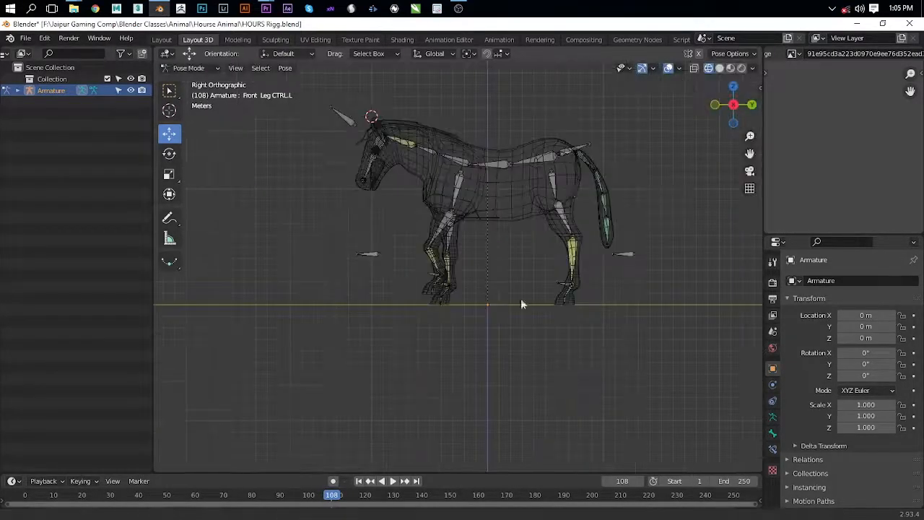
middle_click_drag(642, 154, 634, 177, "shift")
scroll(469, 201, "up", 4)
middle_click_drag(469, 201, 441, 163, "shift")
scroll(584, 309, "up", 4)
middle_click_drag(585, 309, 318, 361, "shift")
key("z")
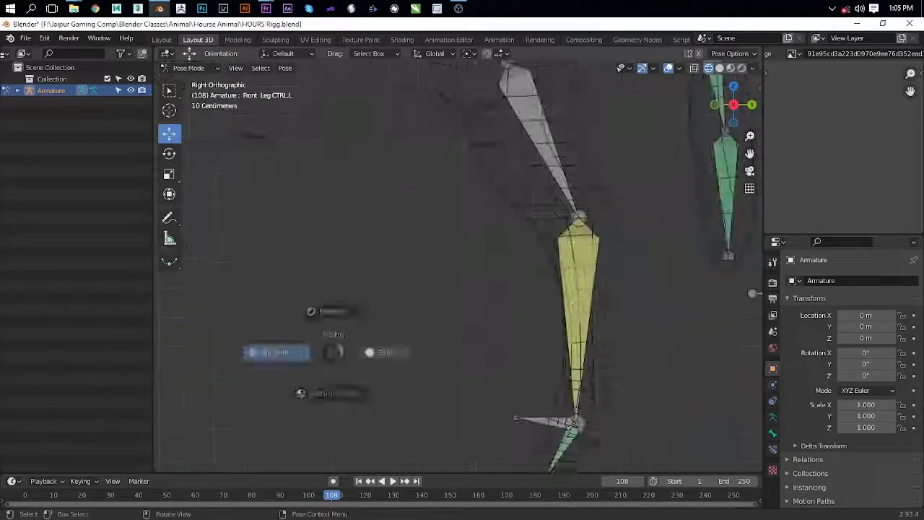
left_click(385, 351)
scroll(498, 307, "down", 4)
scroll(502, 342, "down", 3)
middle_click_drag(501, 343, 538, 384)
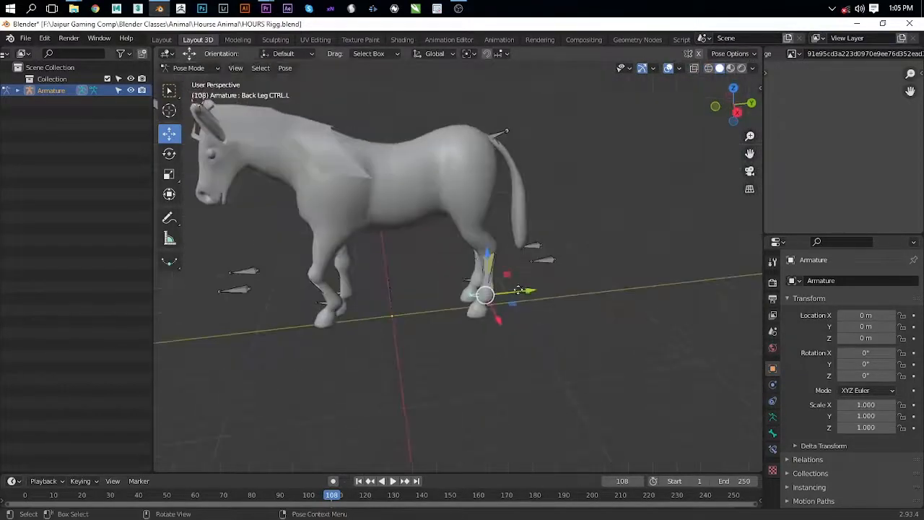
left_click_drag(518, 290, 570, 271)
Step: Move the Back Leg CTRL.L.001 bone about 1.15 m forward and raise it about 3.23 m along Z
left_click(467, 278)
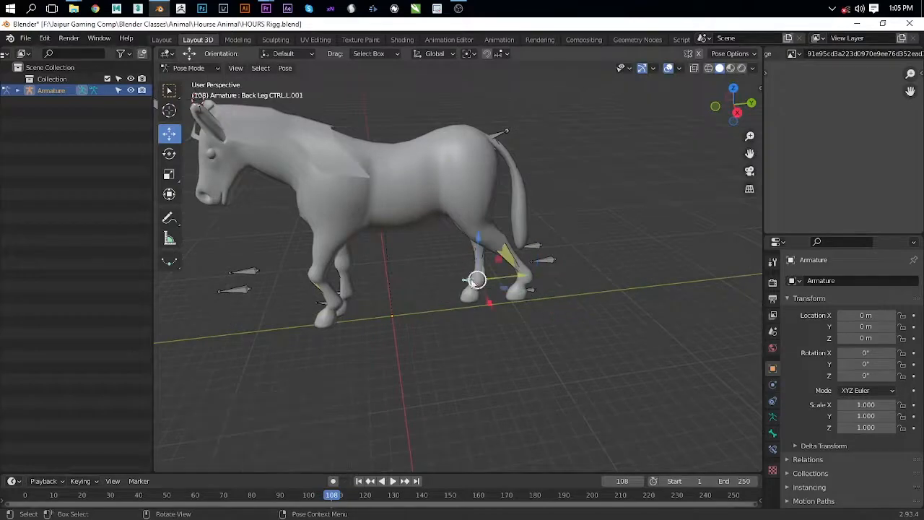
middle_click_drag(467, 279, 483, 255)
key("g")
left_click(498, 293)
key("g")
key("z")
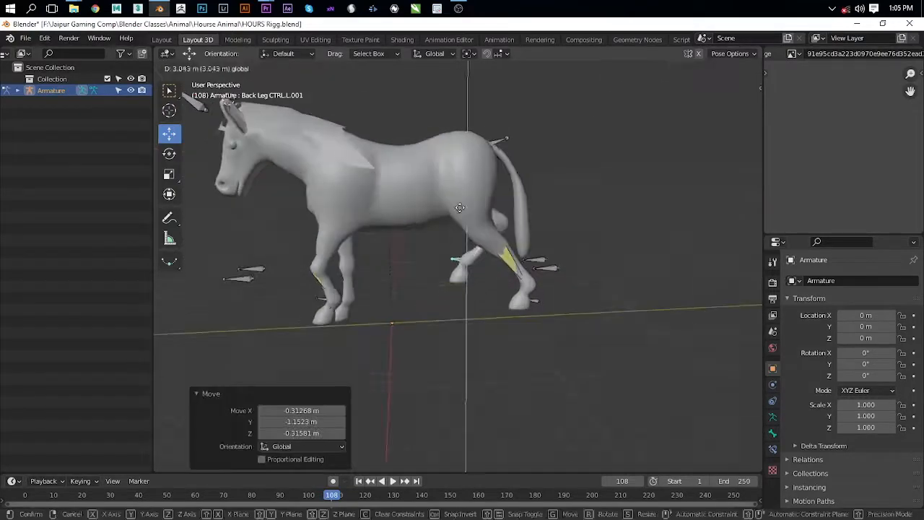
left_click(333, 306)
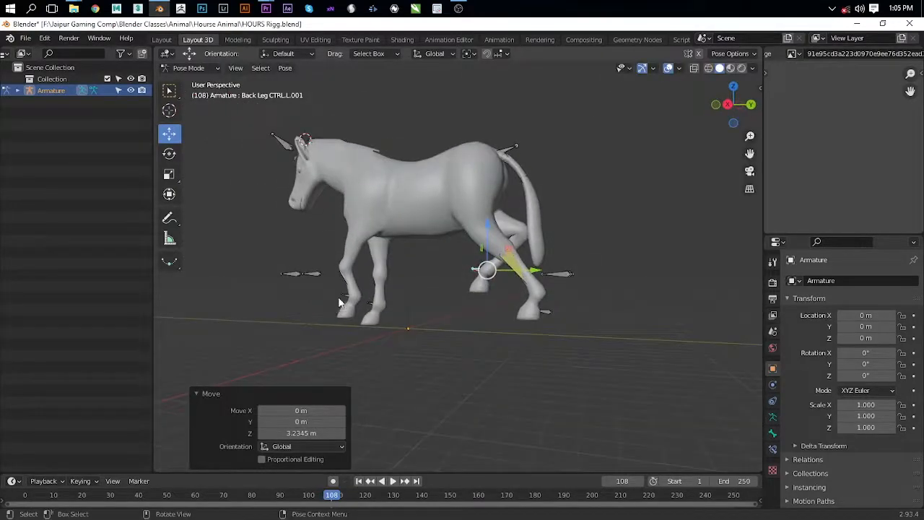
Step: Raise the Front Leg CTRL.L bone vertically and show its bone constraints
left_click(341, 299)
left_click_drag(354, 247, 354, 223)
middle_click_drag(374, 277, 417, 291)
middle_click_drag(548, 230, 522, 238)
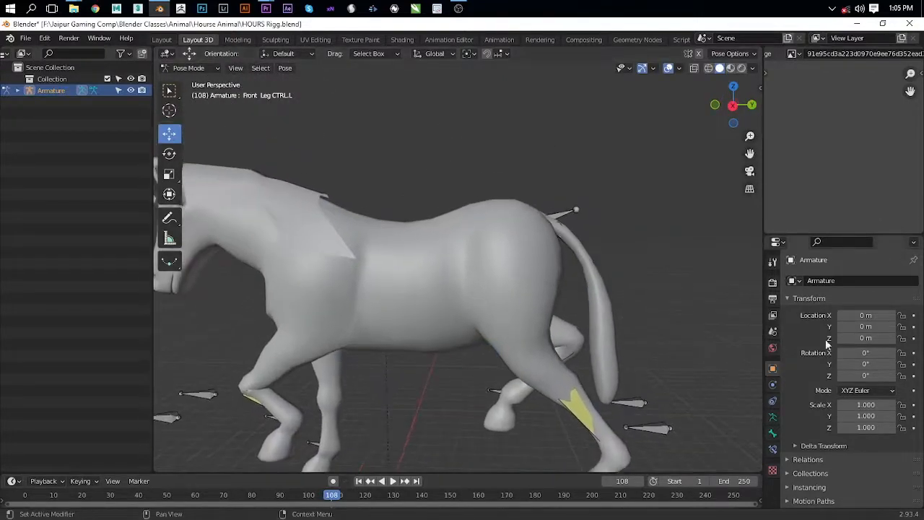
left_click(773, 418)
left_click(773, 450)
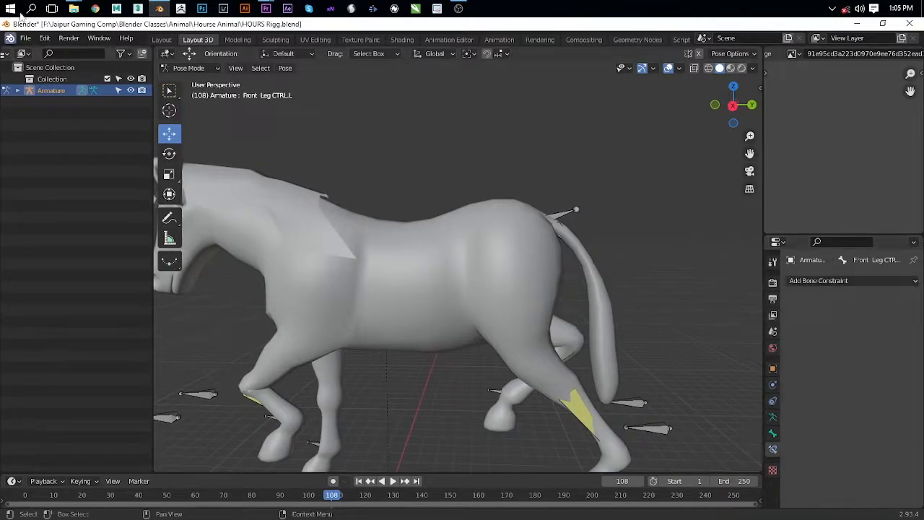
Step: Reopen the recent file HOURS Rigg.blend, discarding the unsaved test poses and parenting
left_click(24, 38)
mouse_move(87, 54)
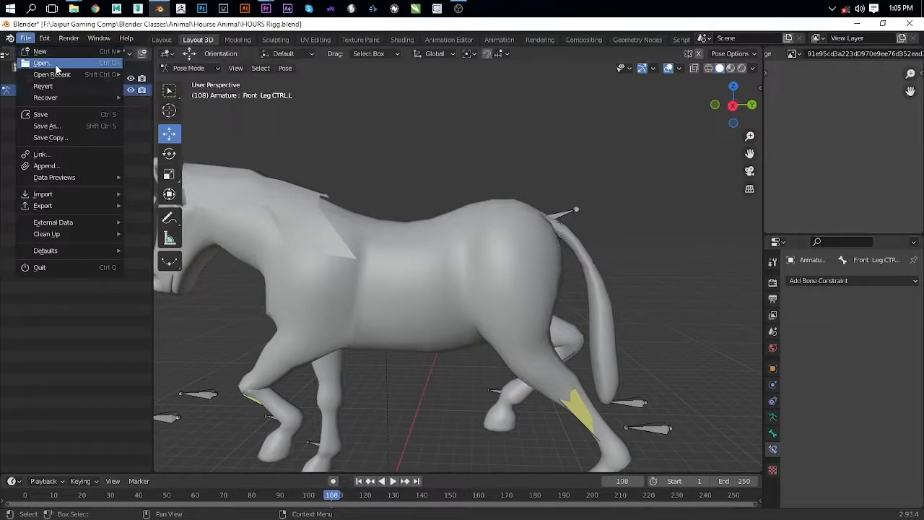
left_click(141, 76)
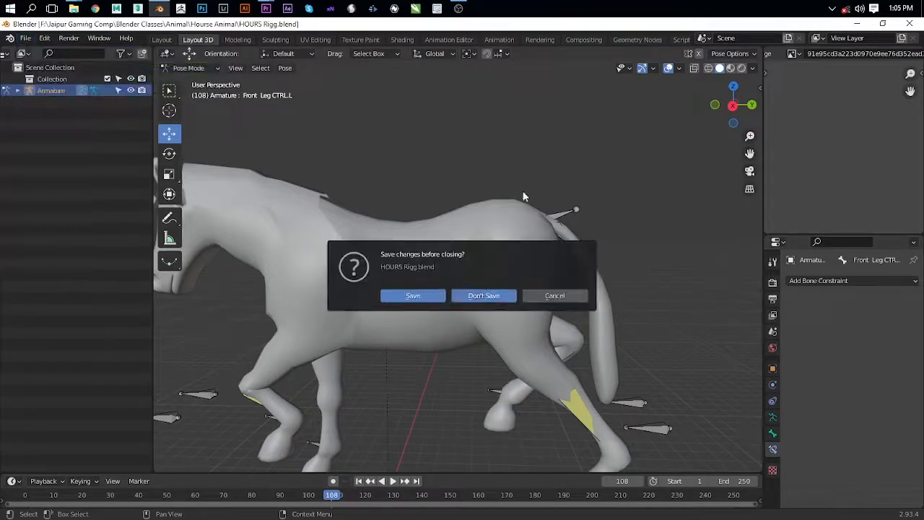
left_click(484, 295)
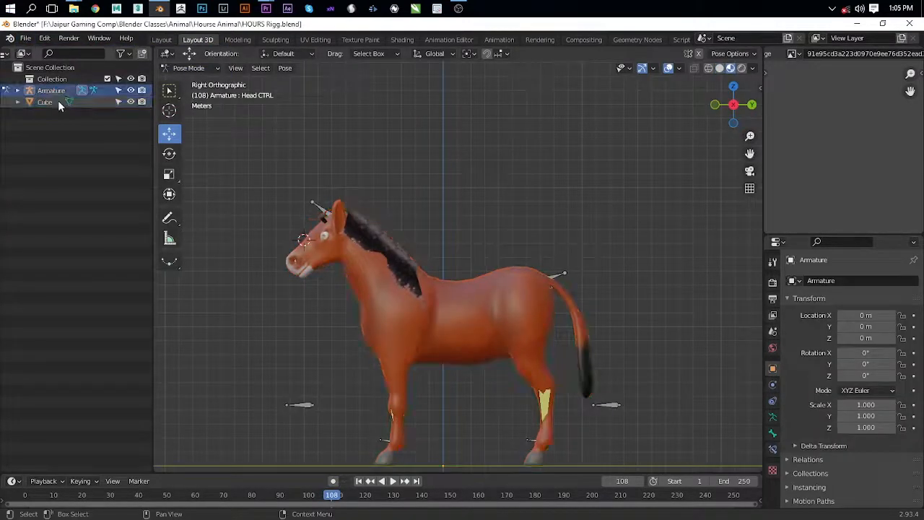
Step: Delete the existing armature and display the horse mesh in wireframe
key("Delete")
key("z")
scroll(416, 175, "up", 4)
key("shift+z")
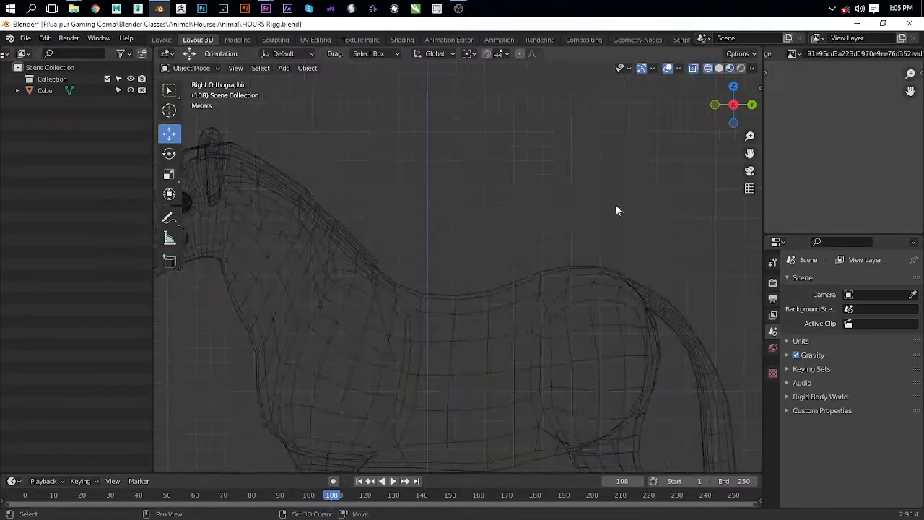
Step: Select the horse mesh and apply all of its transforms
middle_click_drag(499, 295, 499, 148, "shift")
scroll(491, 160, "down", 4)
scroll(584, 272, "up", 2)
left_click(591, 273)
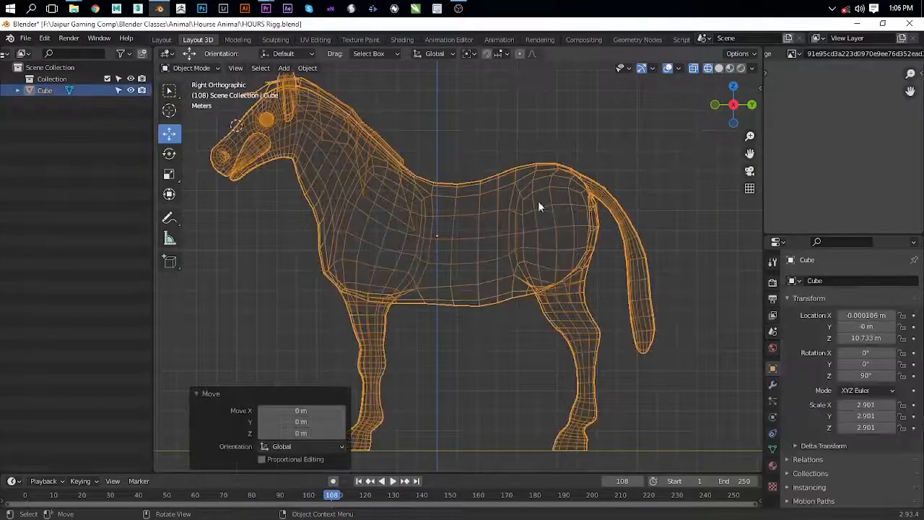
middle_click_drag(464, 270, 447, 250, "shift")
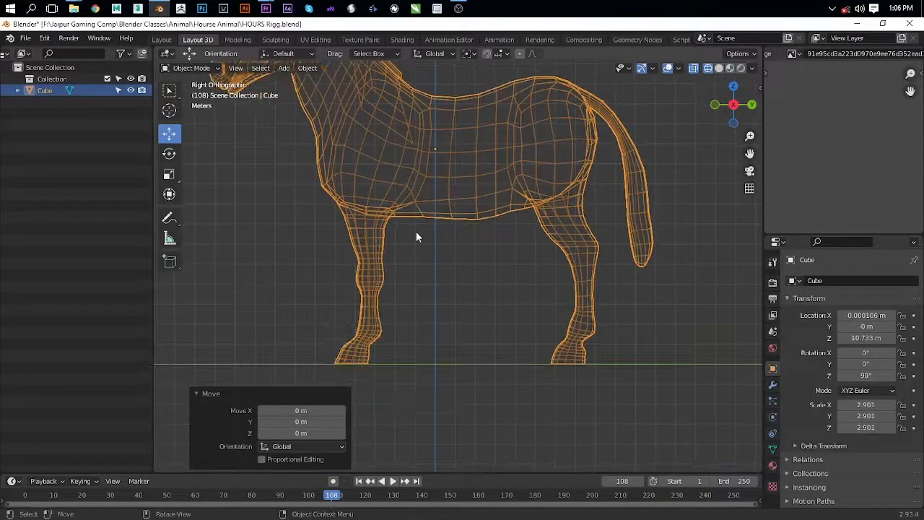
key("ctrl+a")
left_click(425, 269)
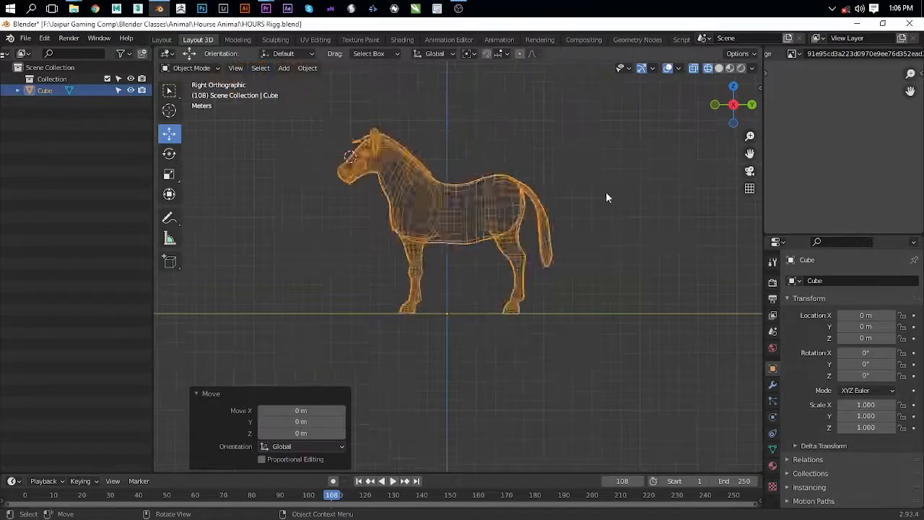
left_click(554, 201)
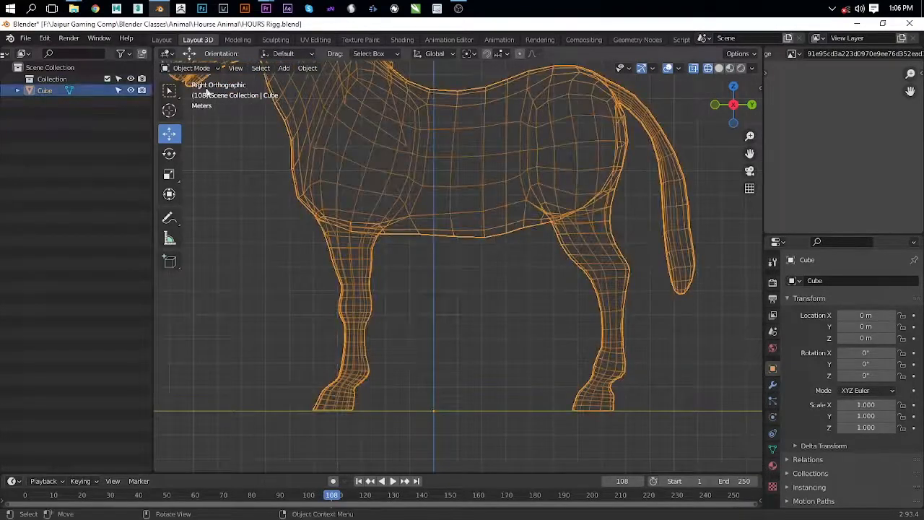
Step: Add an armature at the 3D cursor near the horse's head
key("shift+a")
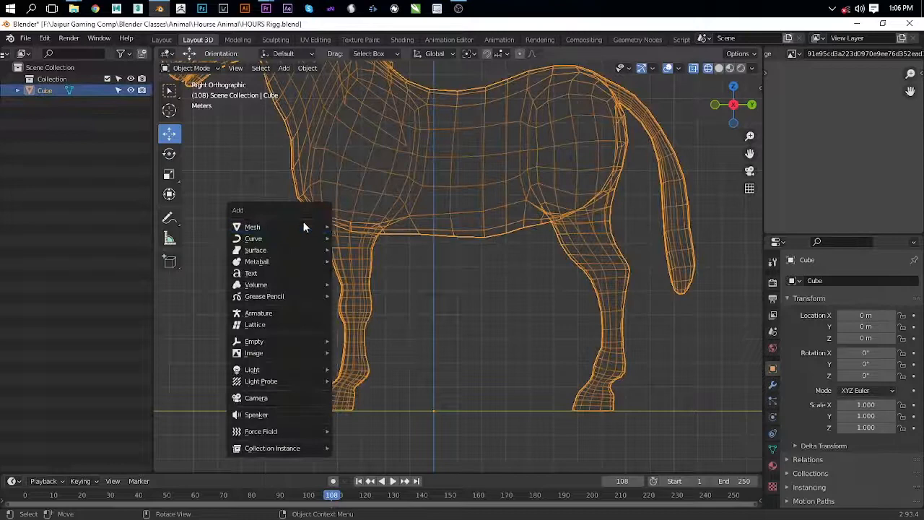
left_click(259, 313)
middle_click_drag(404, 283, 458, 155, "shift")
scroll(481, 169, "down", 5)
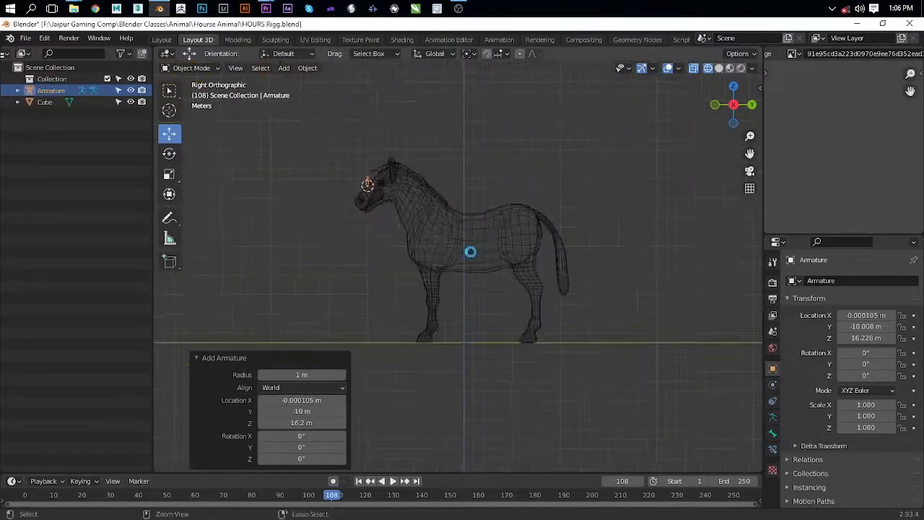
Step: Save the file and undo adding the armature
key("ctrl+s")
key("ctrl+z")
key("ctrl+z")
Step: Snap the 3D cursor to the world origin, add an armature there and enter Edit Mode
key("shift+a")
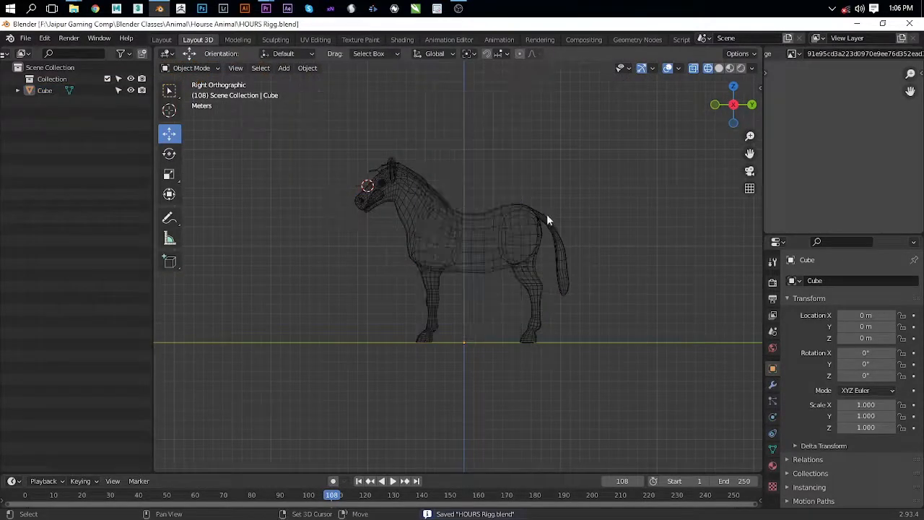
key("shift+s")
left_click(466, 254)
scroll(401, 322, "up", 4)
key("shift+a")
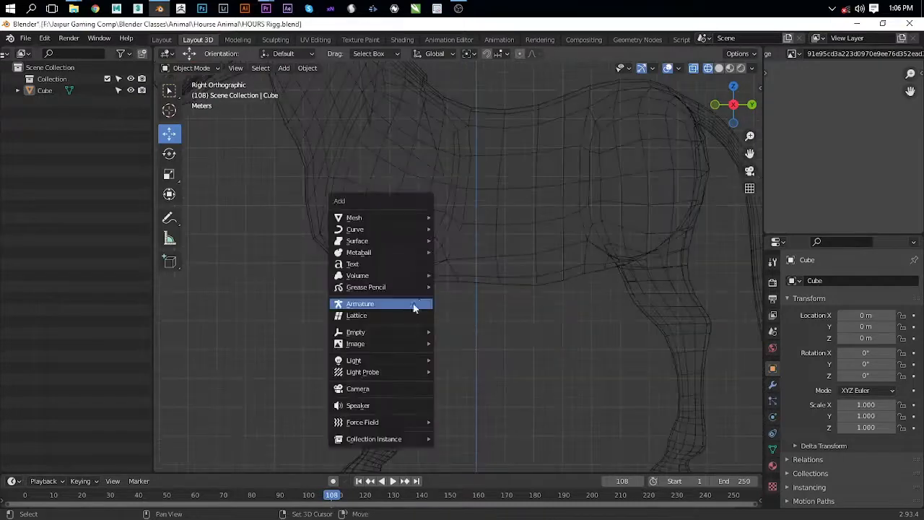
left_click(387, 303)
key("Tab")
Step: Move the bone to the horse's shoulder, placing its base in the lower chest and its tip at the top of the front leg
scroll(488, 362, "up", 2)
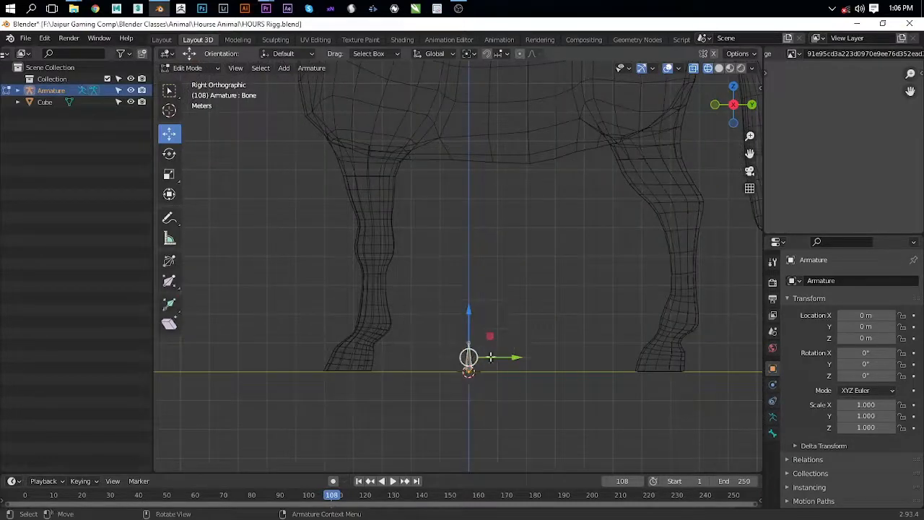
left_click_drag(469, 356, 366, 105)
middle_click_drag(366, 105, 380, 210, "shift")
scroll(375, 222, "up", 3)
left_click(360, 218)
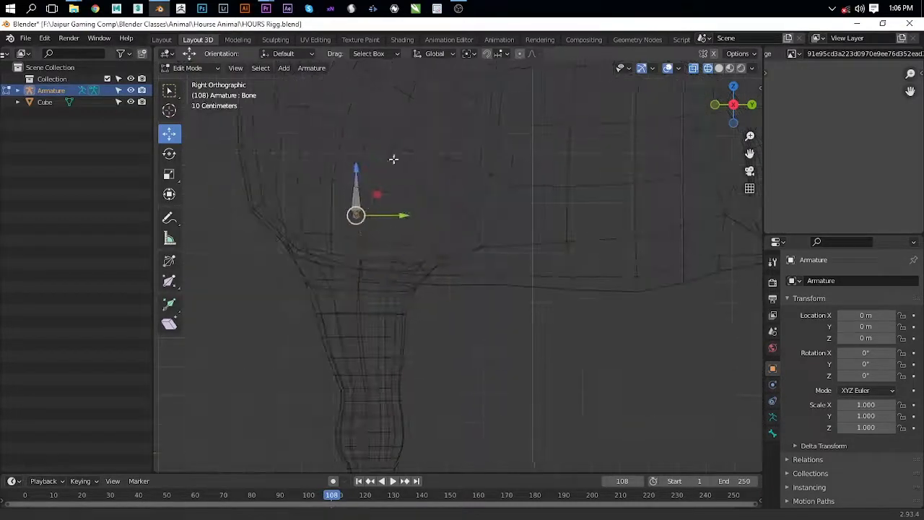
scroll(394, 159, "up", 2)
key("g")
left_click(417, 118)
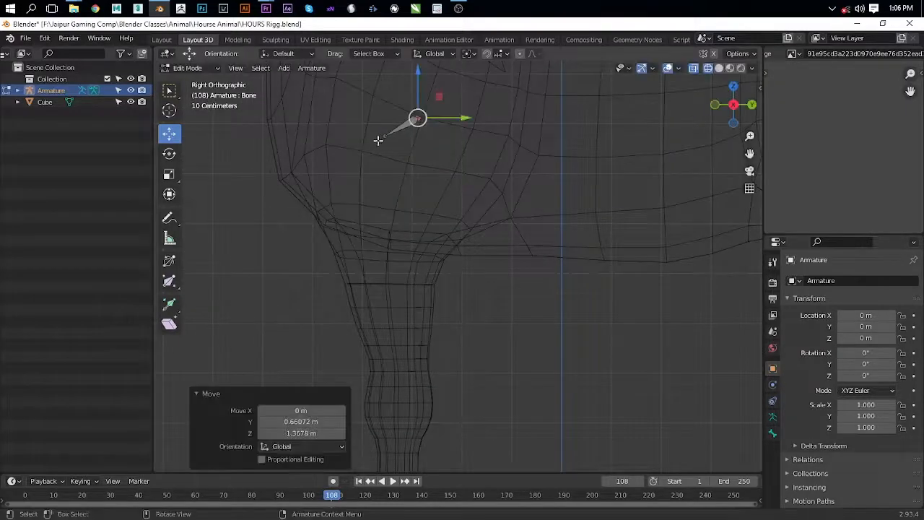
left_click(384, 137)
key("g")
left_click(390, 235)
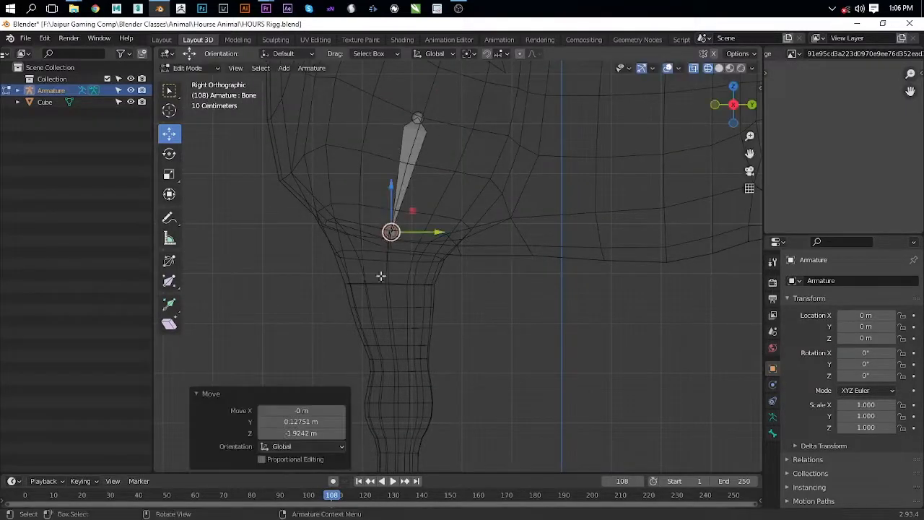
Step: Extrude two bones down the front leg, one ending at the knee and the next at the fetlock
middle_click_drag(380, 275, 397, 154, "shift")
key("e")
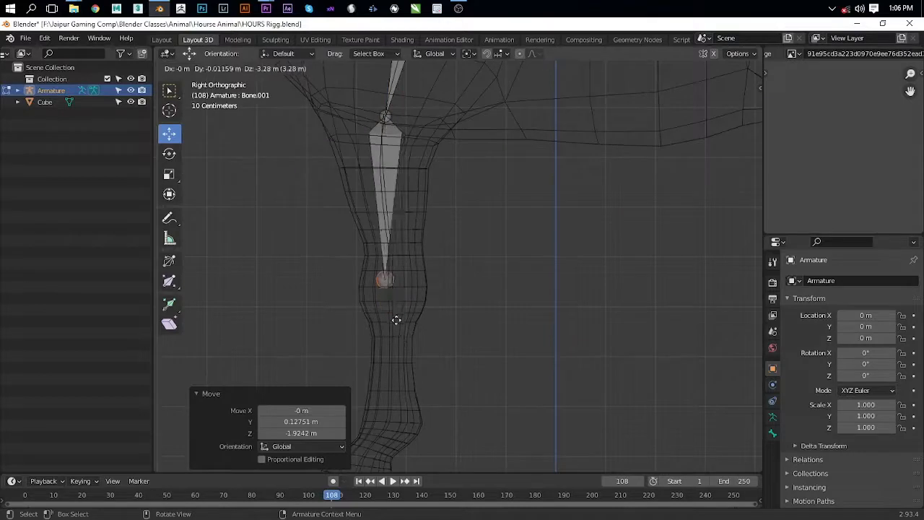
left_click(393, 329)
key("g")
key("z")
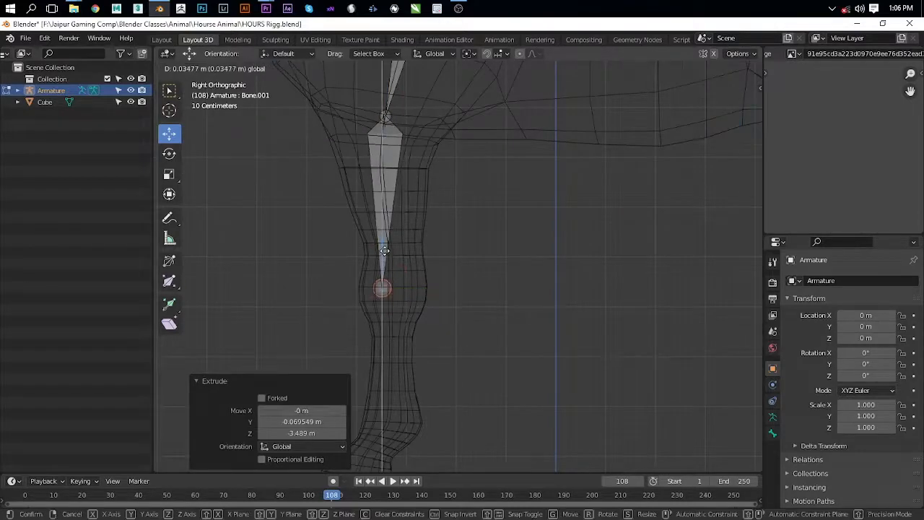
left_click(382, 285)
key("e")
left_click(387, 431)
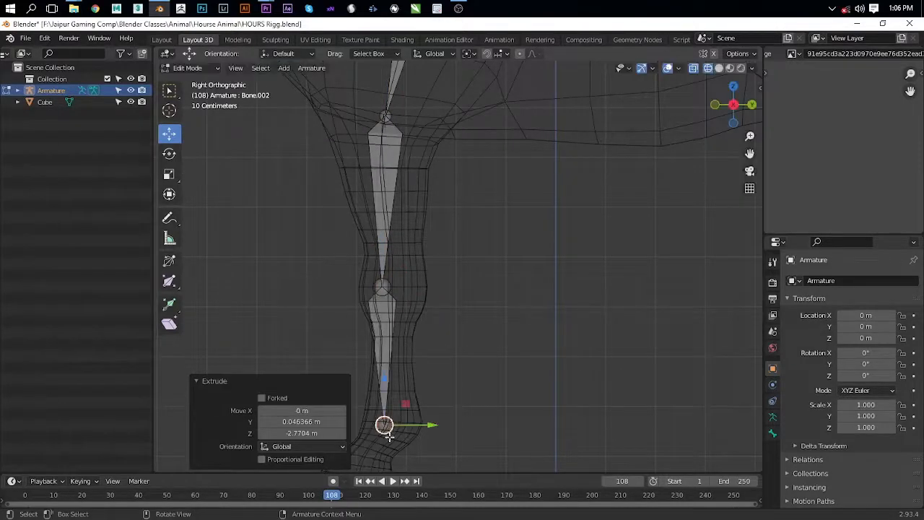
Step: Extrude two short bones from the front fetlock through the hoof, ending at the ground line
middle_click_drag(383, 425, 413, 224, "shift")
scroll(396, 207, "up", 2)
key("e")
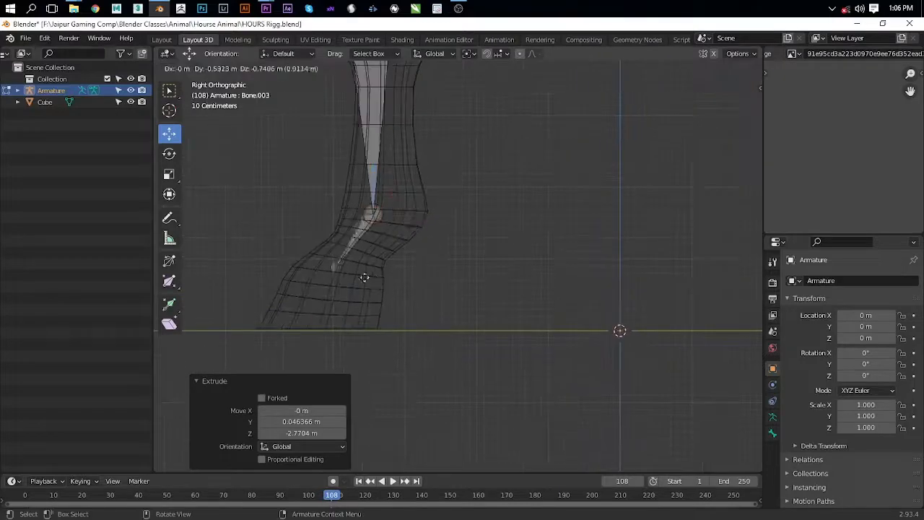
left_click(377, 281)
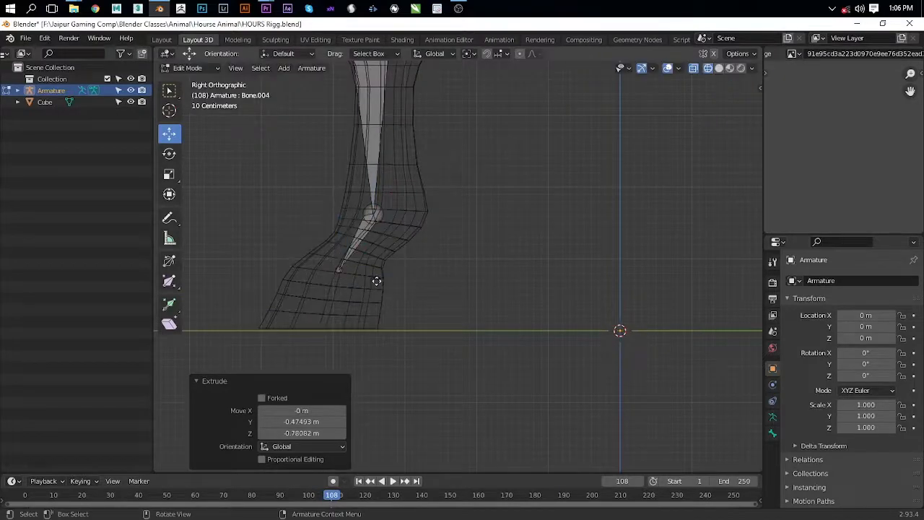
left_click(365, 341)
Step: Duplicate all front leg bones and place the copy about 9.06 m along Y, near the hind leg
scroll(387, 371, "down", 5)
scroll(464, 310, "up", 4)
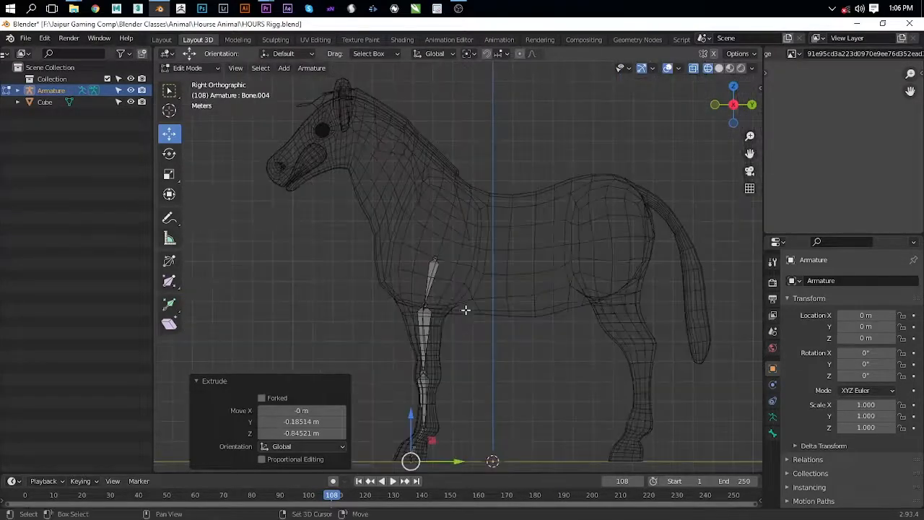
left_click(425, 289)
key("a")
scroll(472, 393, "down", 1)
key("shift+d")
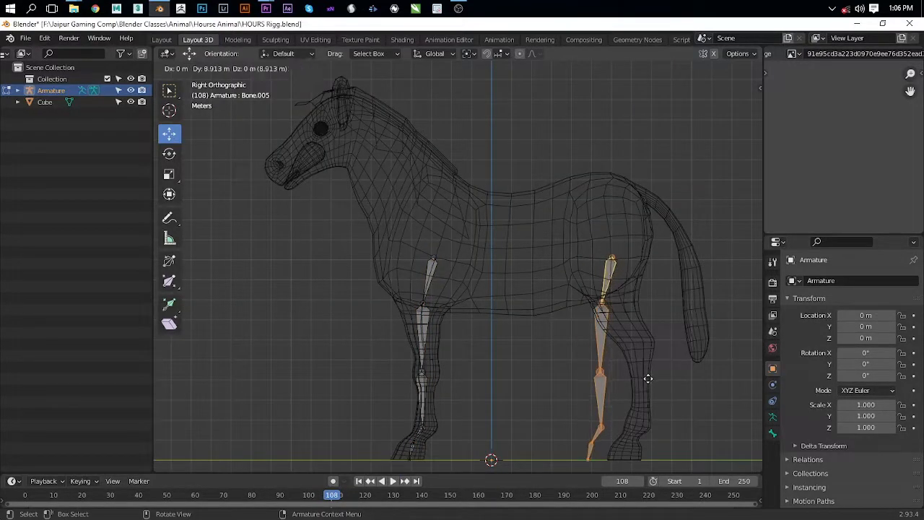
left_click(650, 379)
Step: Reposition the copied chain's top, thigh and hock joints so the upper bones follow the hind leg's shape
scroll(621, 274, "up", 6)
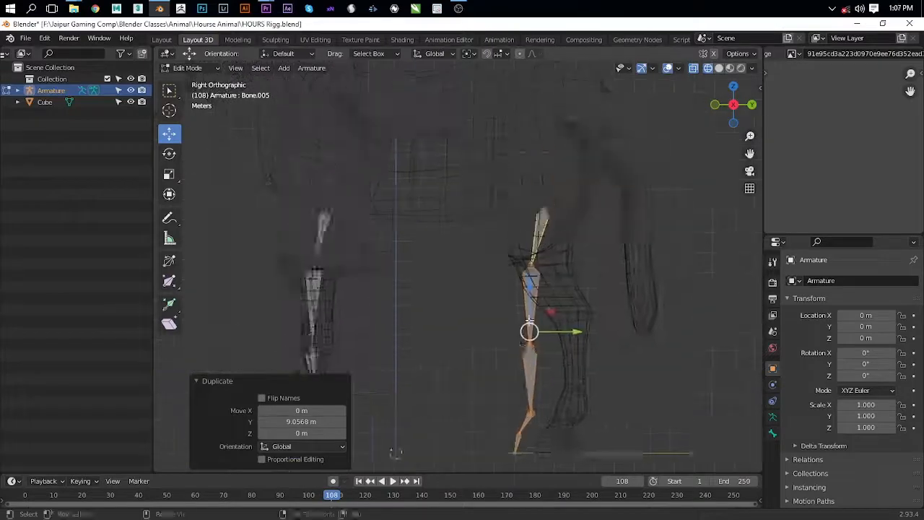
left_click_drag(606, 169, 563, 163)
left_click(584, 263)
left_click_drag(588, 260, 601, 239)
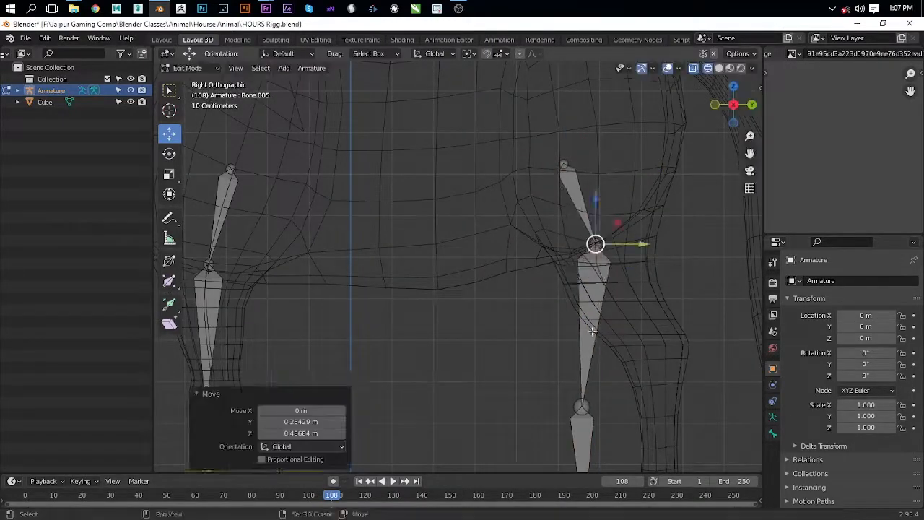
middle_click_drag(561, 408, 481, 290, "shift")
left_click_drag(504, 288, 597, 220)
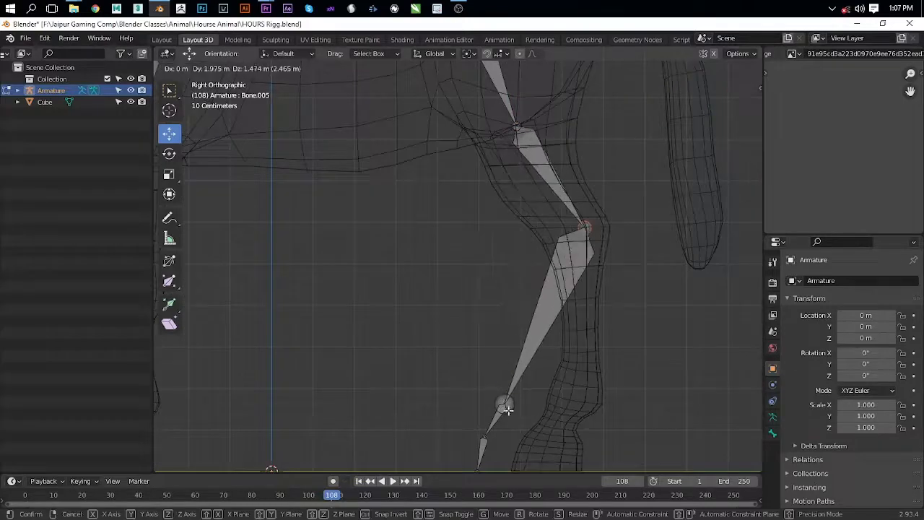
Step: Move the hind chain's fetlock, foot and tip joints into the lower leg and hoof, and nudge the hock joint slightly along Y
left_click_drag(507, 409, 508, 409)
middle_click_drag(507, 410, 470, 313, "shift")
left_click_drag(470, 313, 553, 311)
left_click_drag(470, 353, 536, 354)
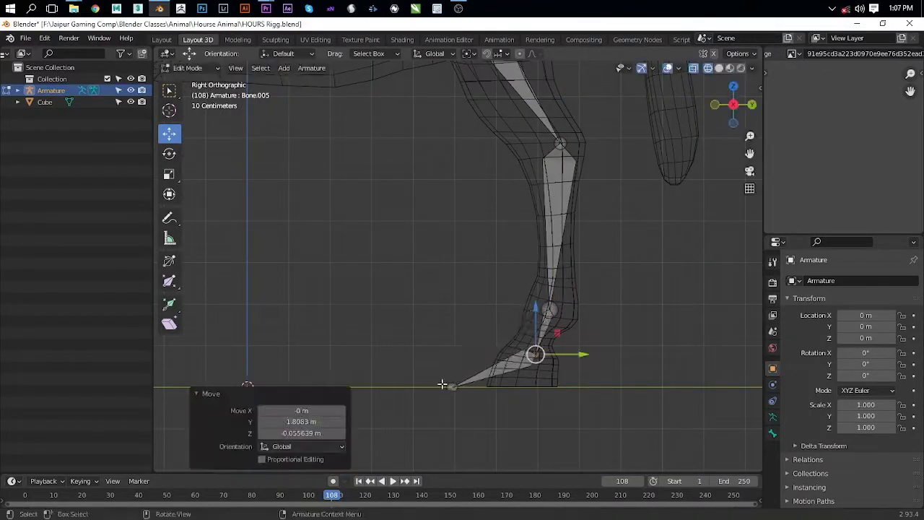
left_click(452, 386)
left_click_drag(495, 392, 581, 395)
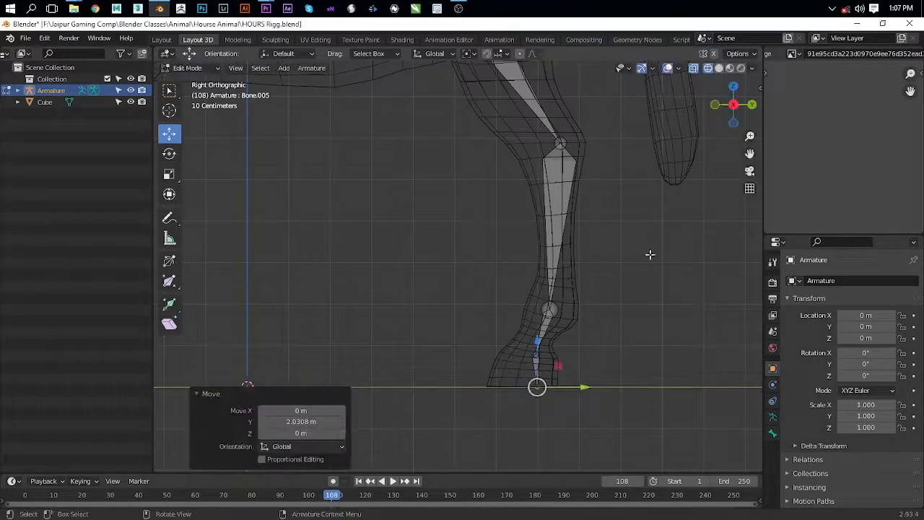
middle_click_drag(581, 113, 623, 309, "shift")
left_click(589, 338)
left_click_drag(638, 337, 636, 282)
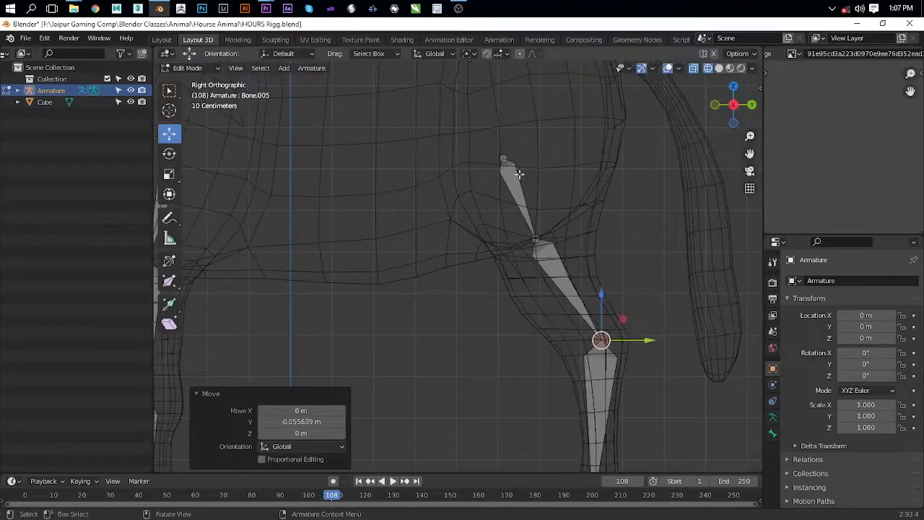
Step: Duplicate the uppermost hind leg bone about -1.5 m in Y and 2.13 m in Z, into the rump below the back
left_click(520, 198)
key("shift+d")
left_click(456, 103)
middle_click_drag(472, 76, 484, 226, "shift")
scroll(484, 227, "down", 1)
key("KP_5")
scroll(487, 274, "up", 2)
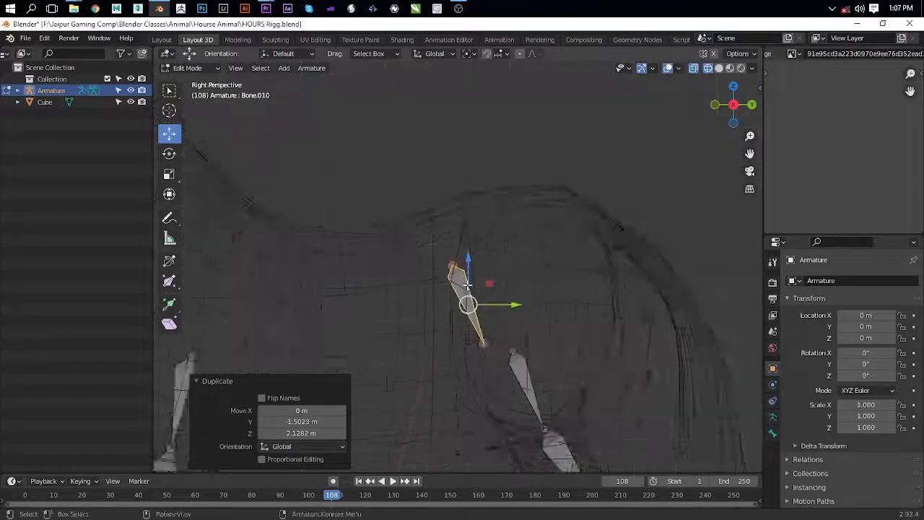
middle_click_drag(491, 293, 553, 241, "shift")
key("KP_5")
scroll(596, 271, "down", 2)
scroll(588, 270, "down", 3)
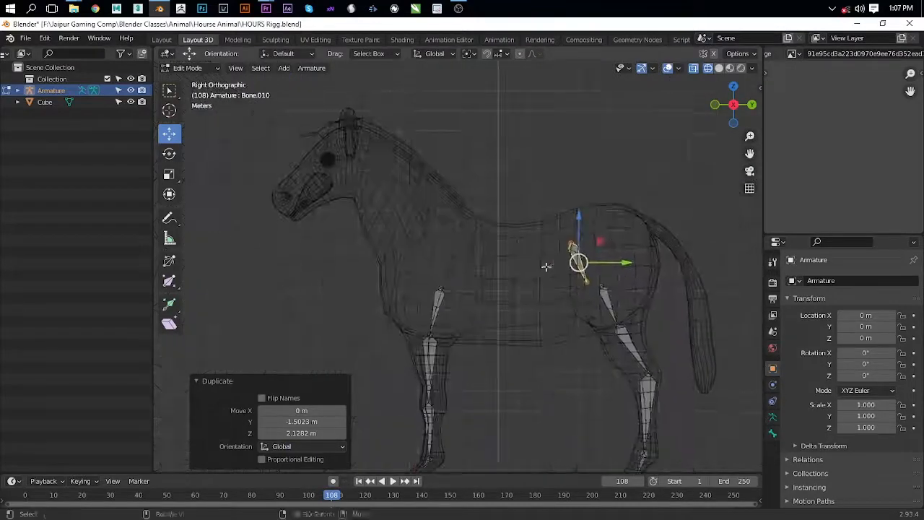
Step: Stretch the duplicated bone along the body, with its tip at the back of the head and its base near the tail root
left_click(586, 284)
key("g")
left_click(356, 148)
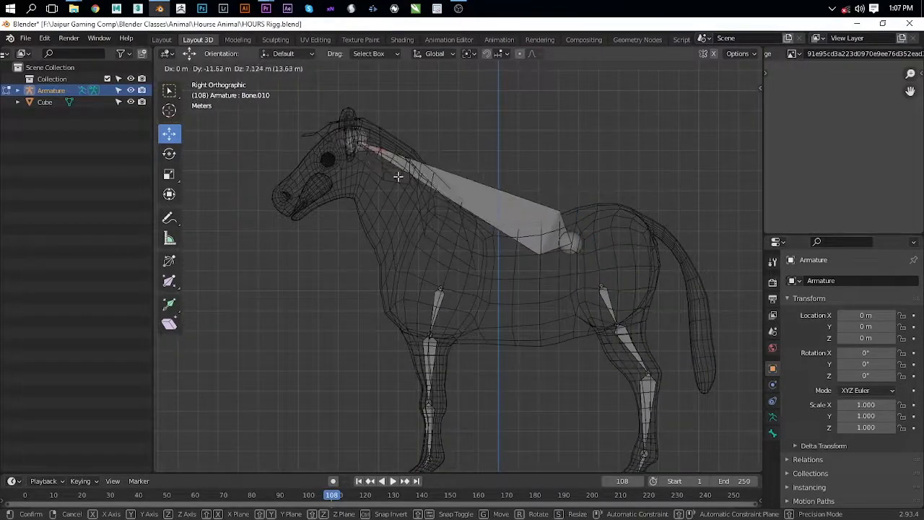
left_click(570, 247)
key("g")
left_click(632, 226)
middle_click_drag(351, 181, 365, 209, "shift")
Step: Subdivide the long spine bone with 5 cuts
left_click(482, 213)
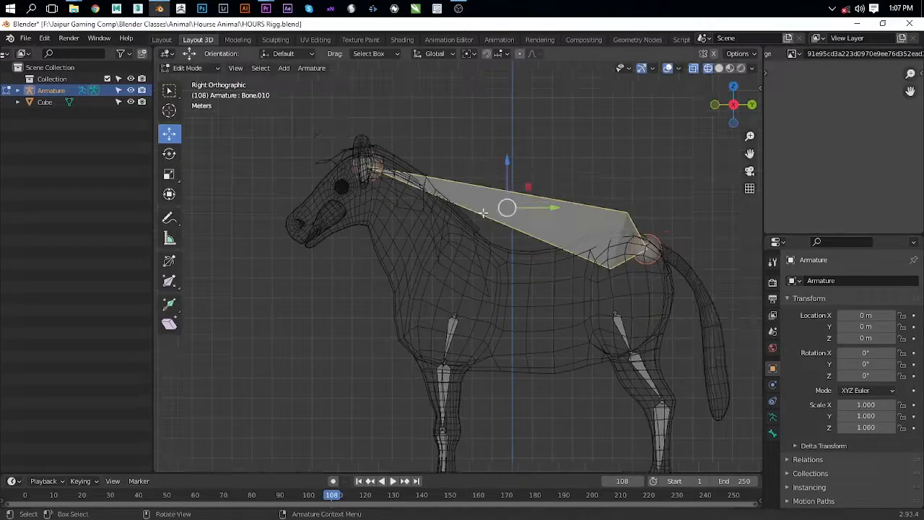
right_click(478, 213)
left_click(415, 212)
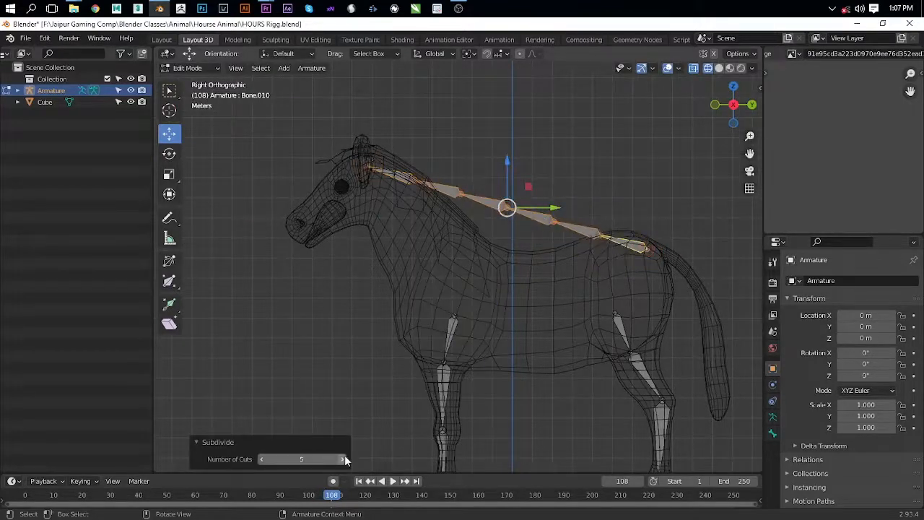
Step: Fine-tune the position of the spine chain's head-end joint at the back of the skull
middle_click_drag(551, 251, 546, 315, "shift")
scroll(545, 315, "up", 5)
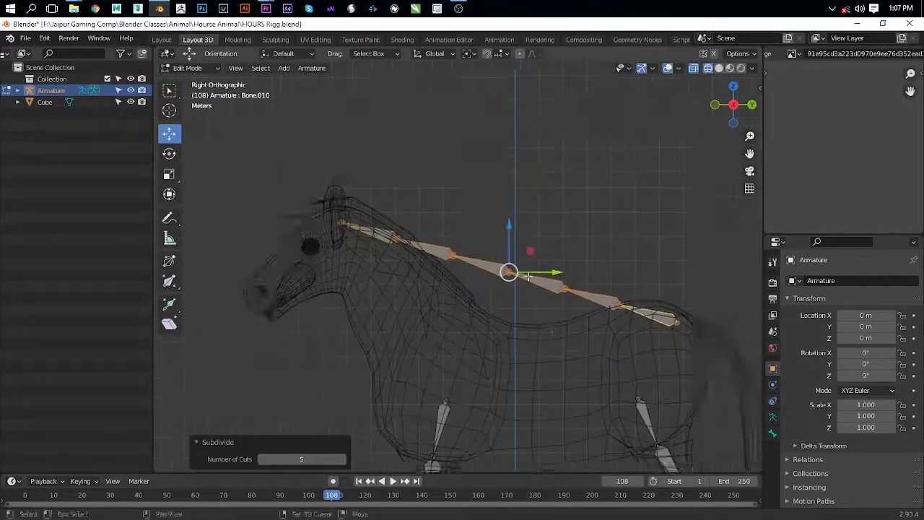
middle_click_drag(399, 176, 462, 157, "shift")
left_click(555, 315)
scroll(411, 239, "down", 4)
left_click(372, 214)
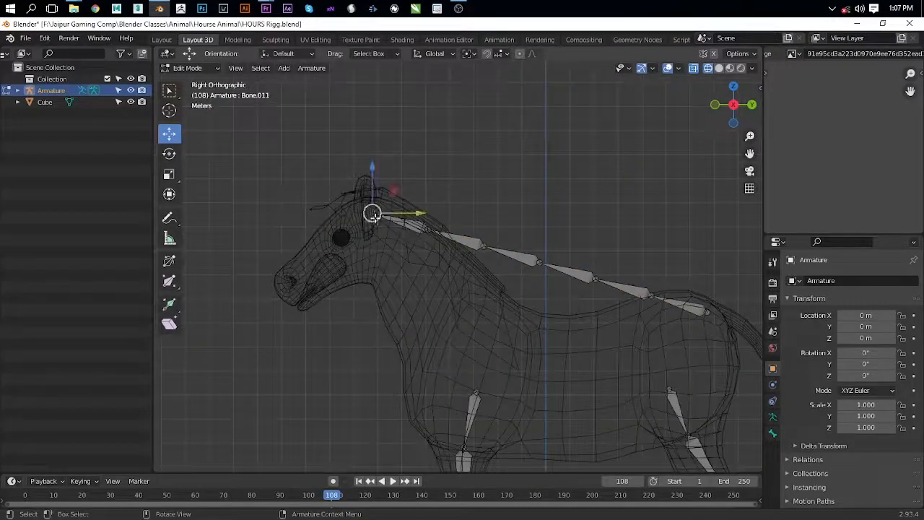
middle_click_drag(373, 214, 410, 267, "shift")
key("g")
left_click(405, 265)
Step: Lower the spine chain's rump, mid-back and withers joints into the mesh so the bones follow the back's curve
middle_click_drag(628, 331, 553, 283, "shift")
left_click(611, 299)
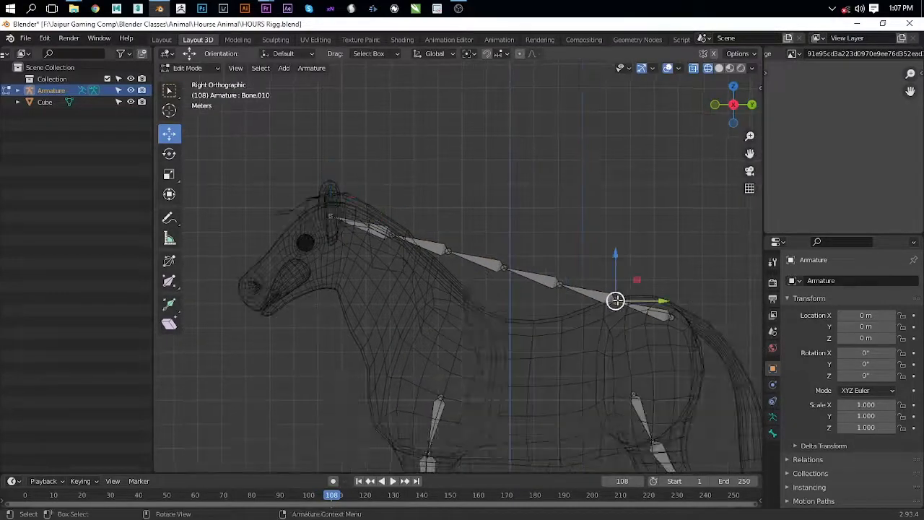
key("g")
left_click(532, 294)
left_click(561, 287)
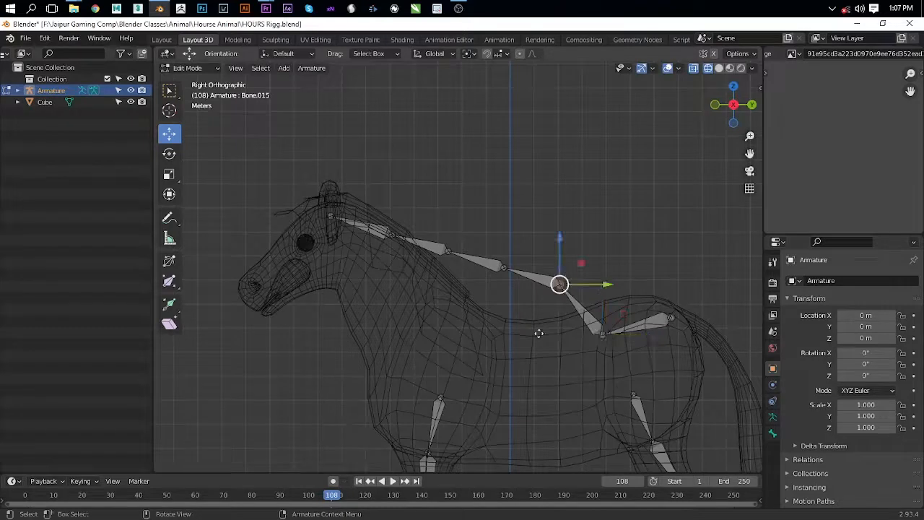
key("g")
left_click(527, 366)
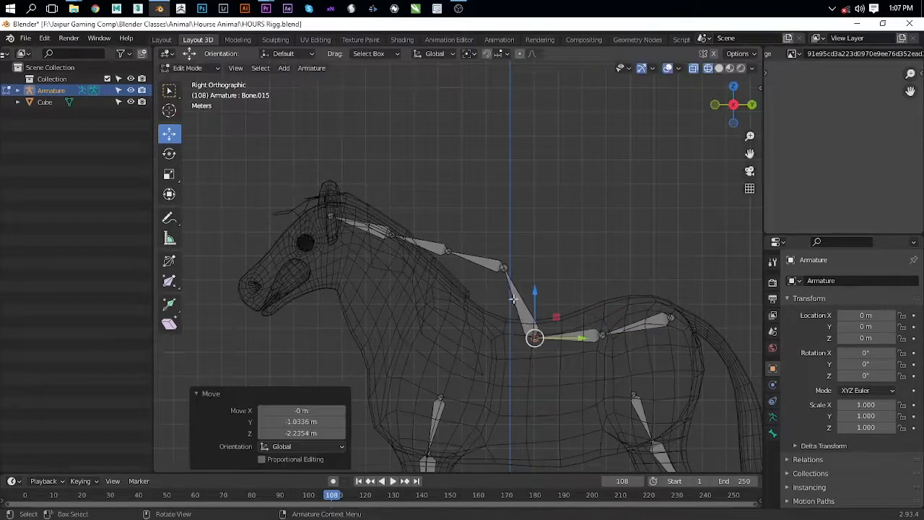
left_click(503, 268)
key("g")
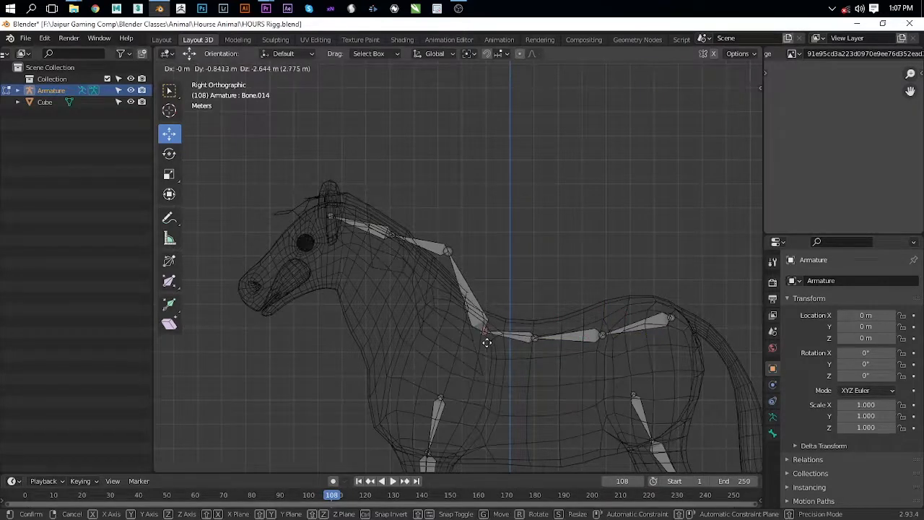
left_click(486, 342)
Step: Move the lower-neck joint of the spine chain about -1.3 m in Y and -2.19 m in Z, into the neck base
left_click(447, 250)
key("g")
left_click(418, 306)
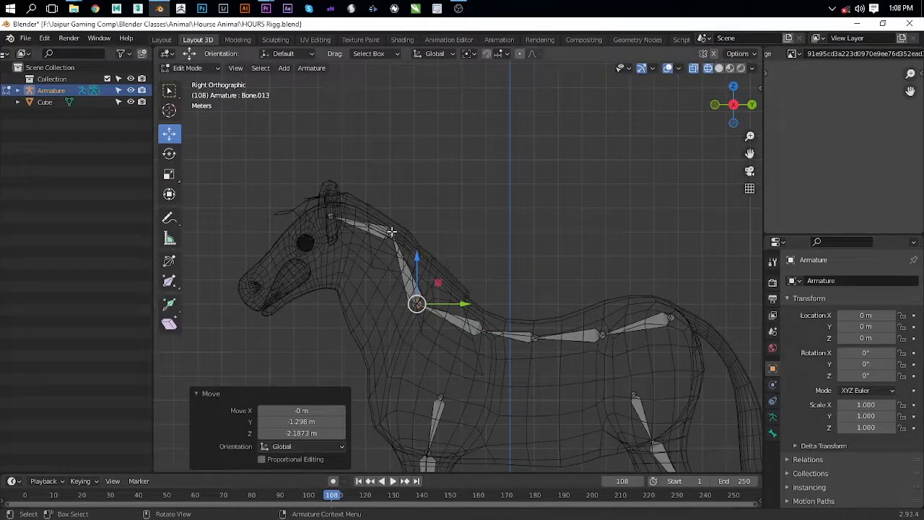
Step: Move the upper-neck joint of the spine chain down into the middle of the neck, between the skull joint and the neck-base joint
left_click(390, 231)
scroll(443, 206, "down", 3)
scroll(470, 208, "up", 8)
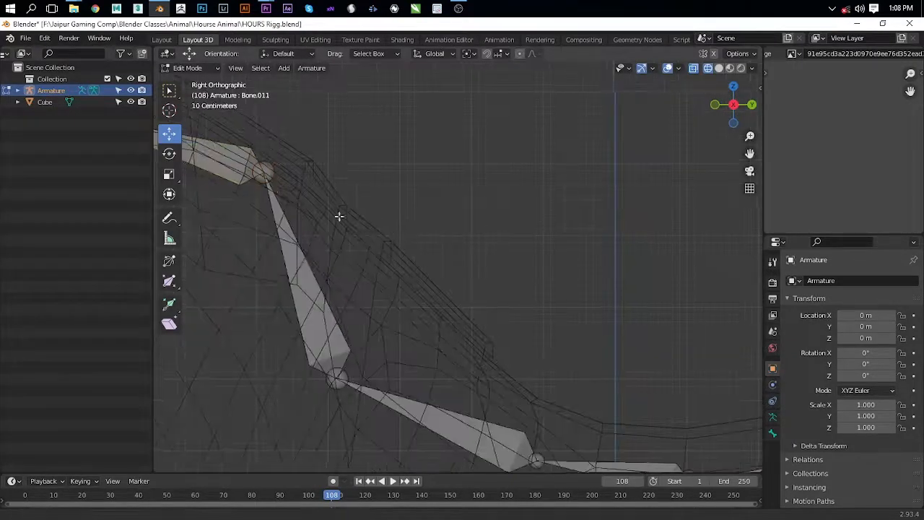
middle_click_drag(339, 216, 433, 209, "shift")
key("g")
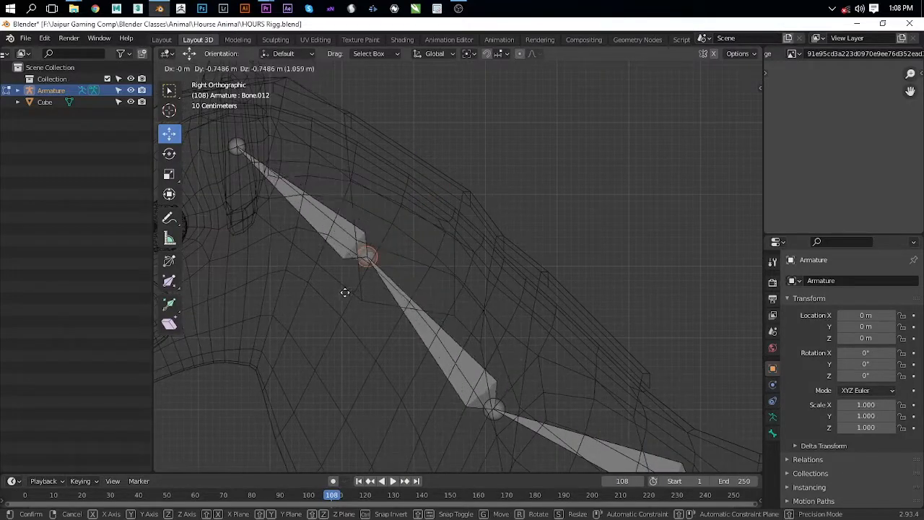
left_click(461, 261)
middle_click_drag(490, 221, 490, 212, "shift")
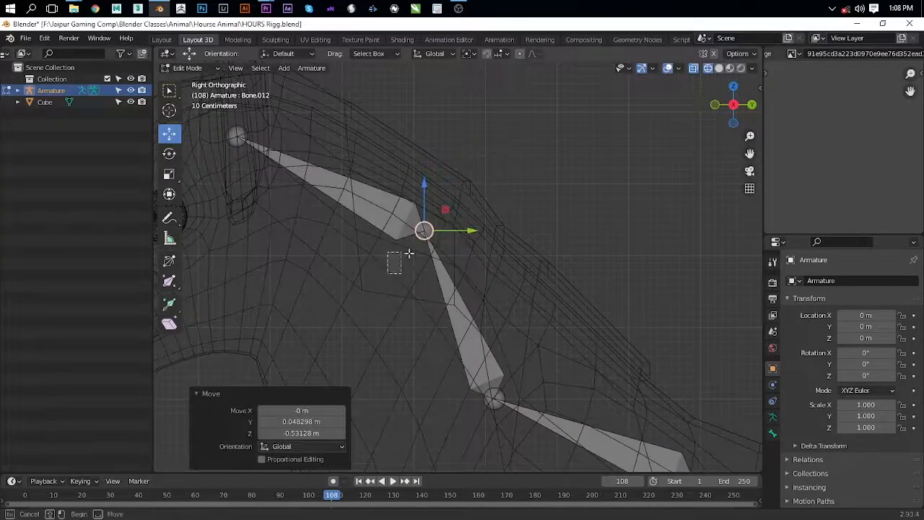
left_click_drag(409, 254, 413, 250)
left_click(428, 227)
key("g")
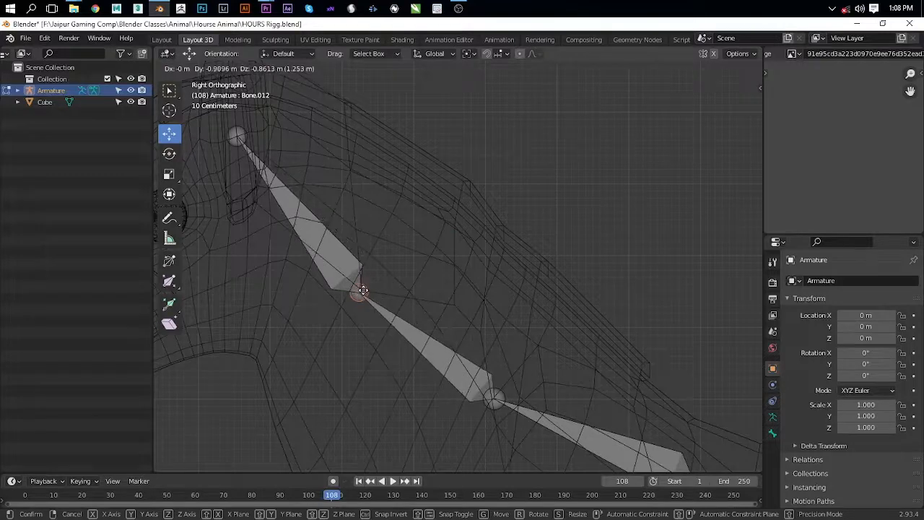
left_click(363, 289)
scroll(377, 213, "down", 2)
Step: Move the spine chain's head-end joint about -0.74 m in Y and 0.17 m in Z, to the forehead
left_click(310, 177)
middle_click_drag(388, 212, 575, 289, "shift")
left_click_drag(480, 243, 454, 243)
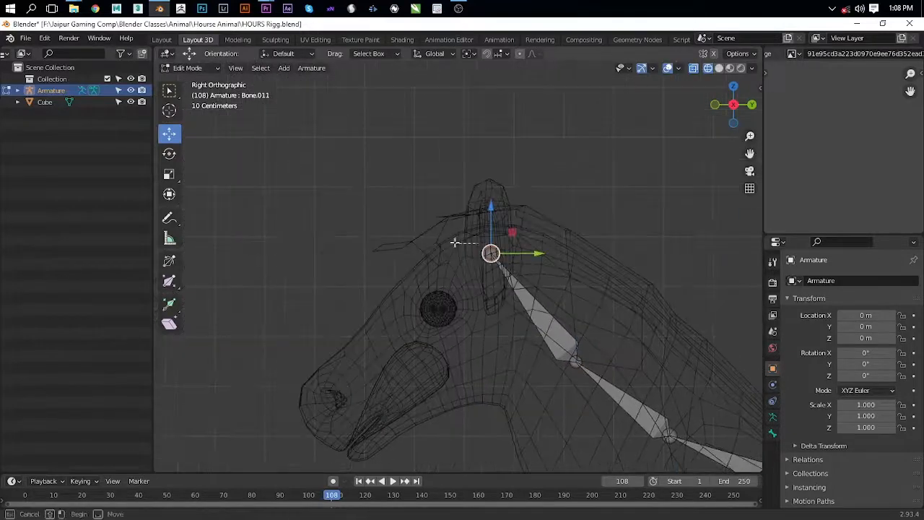
scroll(466, 266, "down", 5)
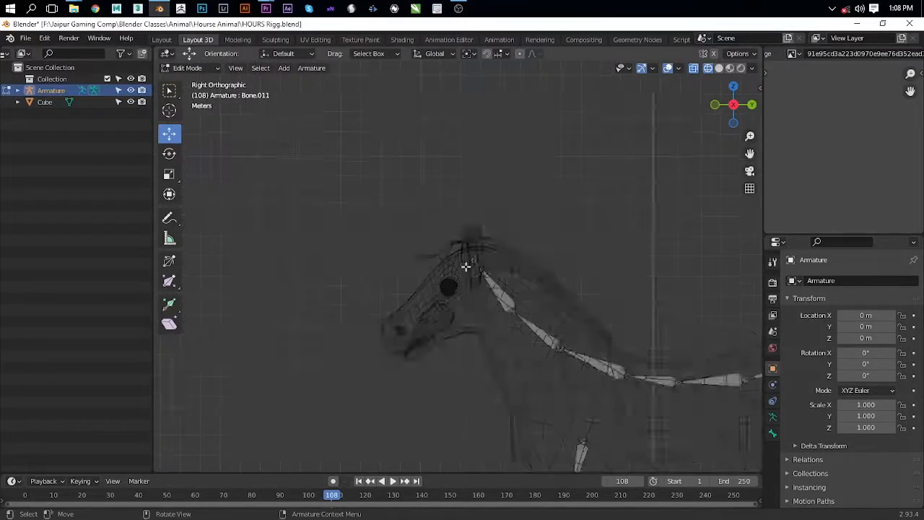
scroll(466, 265, "up", 4)
left_click(486, 255)
left_click_drag(486, 255, 455, 249)
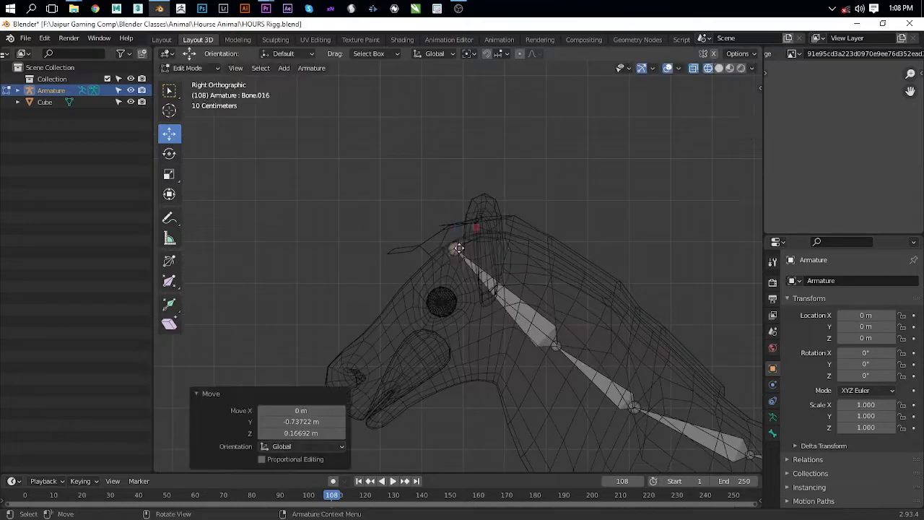
Step: Extrude a bone from the forehead joint up and forward beyond the head, and clear its parent
left_click_drag(381, 195, 372, 195)
left_click(415, 224)
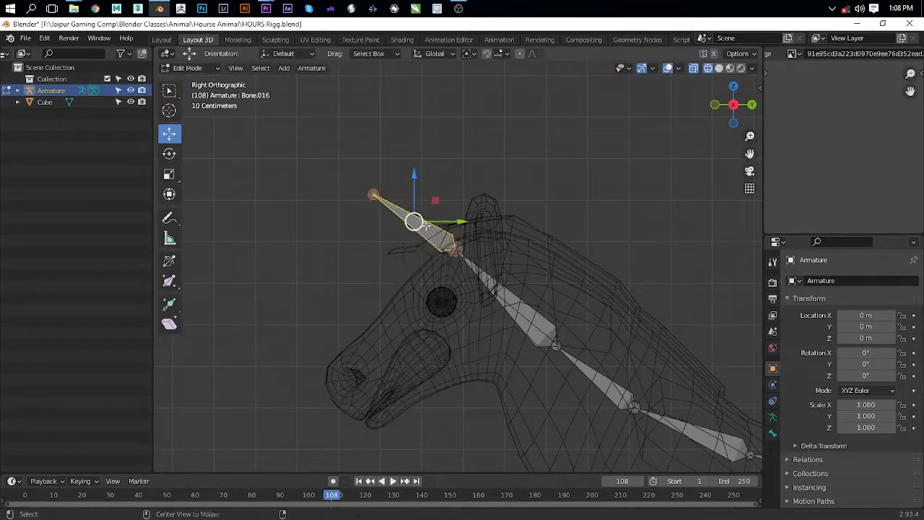
key("alt+p")
left_click(427, 228)
Step: Subdivide the head-end bone and extrude a jaw bone from its new middle joint to the chin, about -3.04 m in Y and -2.74 m in Z
scroll(640, 349, "down", 5)
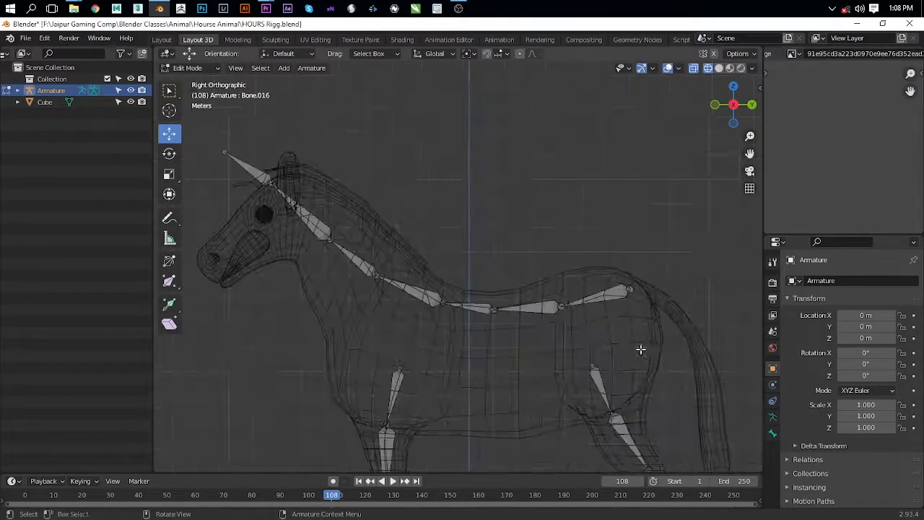
scroll(562, 462, "up", 3)
scroll(537, 363, "down", 4)
middle_click_drag(344, 293, 467, 322, "shift")
scroll(443, 253, "up", 2)
left_click(429, 187)
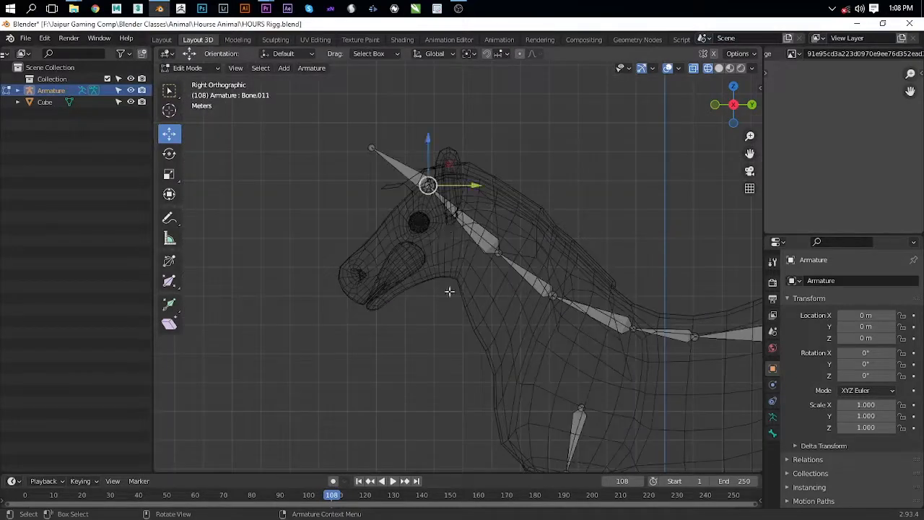
right_click(464, 225)
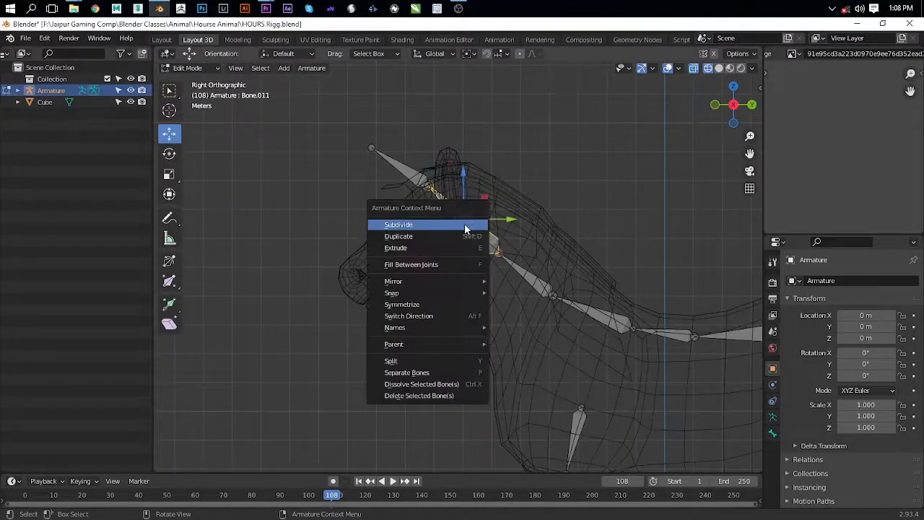
left_click(464, 224)
key("g")
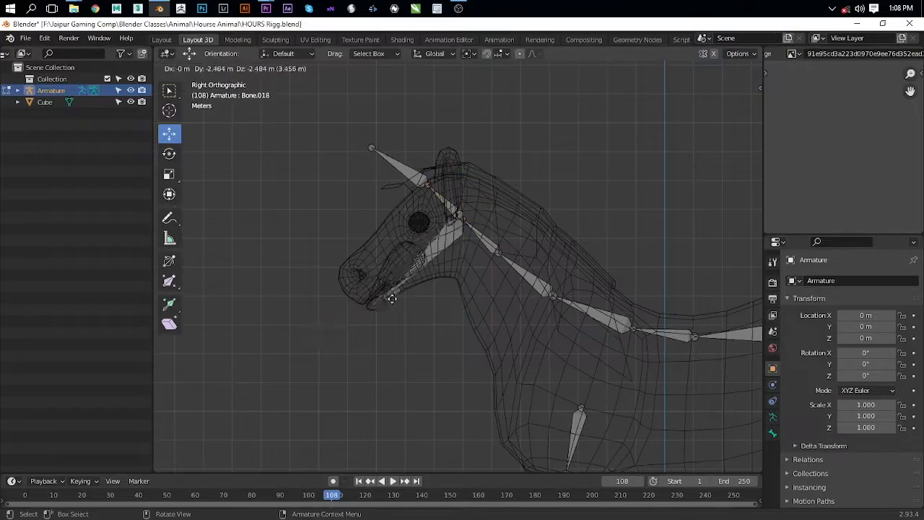
left_click(373, 306)
Step: Extrude one mane bone from the lower-neck joint and one from the upper-neck joint up to the crest, the latter about 1.05 m Y, 1.55 m Z
scroll(433, 281, "up", 6)
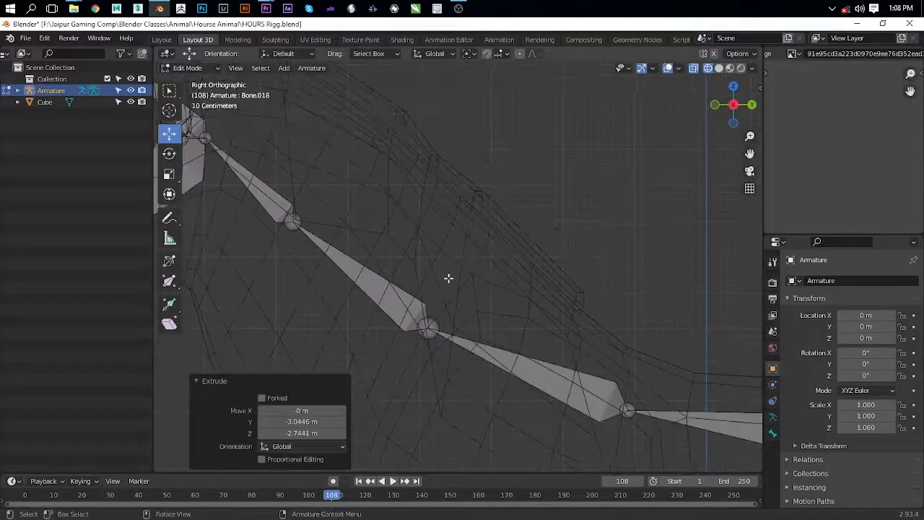
left_click(447, 304)
middle_click_drag(451, 302, 424, 353, "shift")
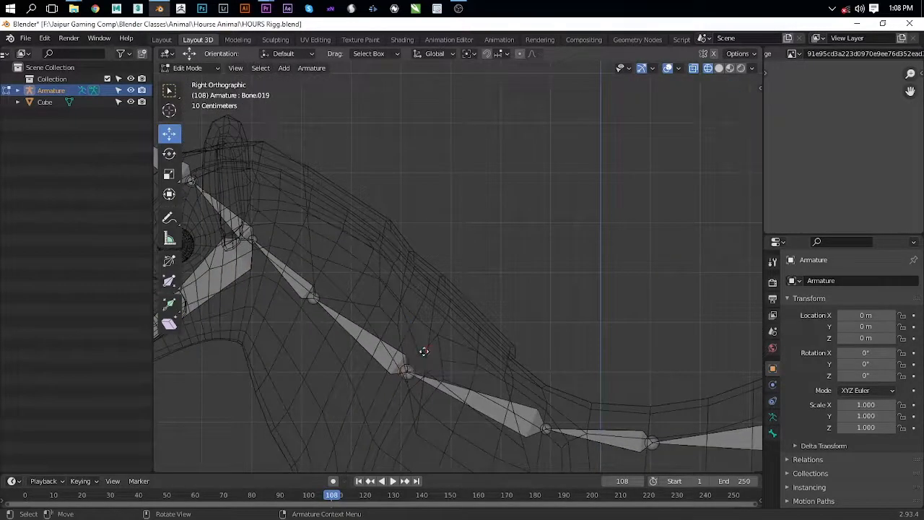
left_click(488, 271)
left_click(321, 295)
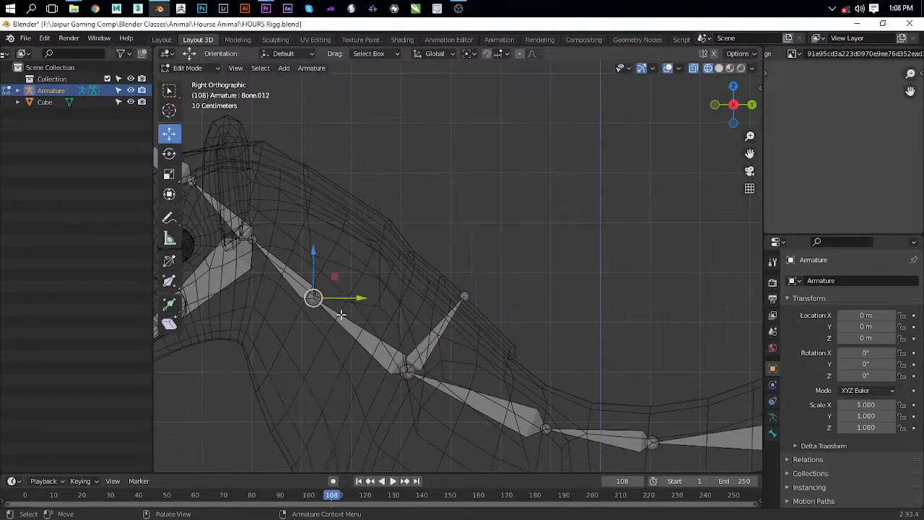
key("e")
left_click(389, 240)
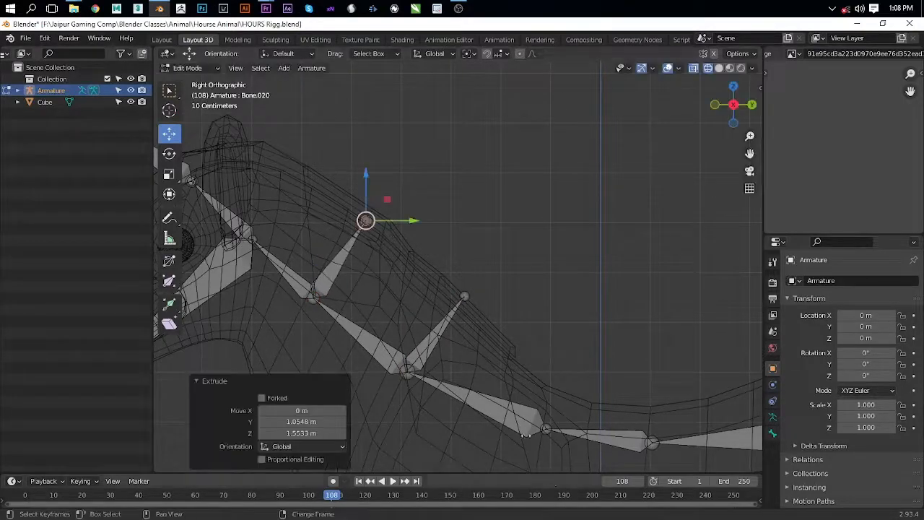
Step: Subdivide the spine-chain bone between the lower-neck joint and the withers joint
scroll(497, 347, "down", 5)
right_click(479, 327)
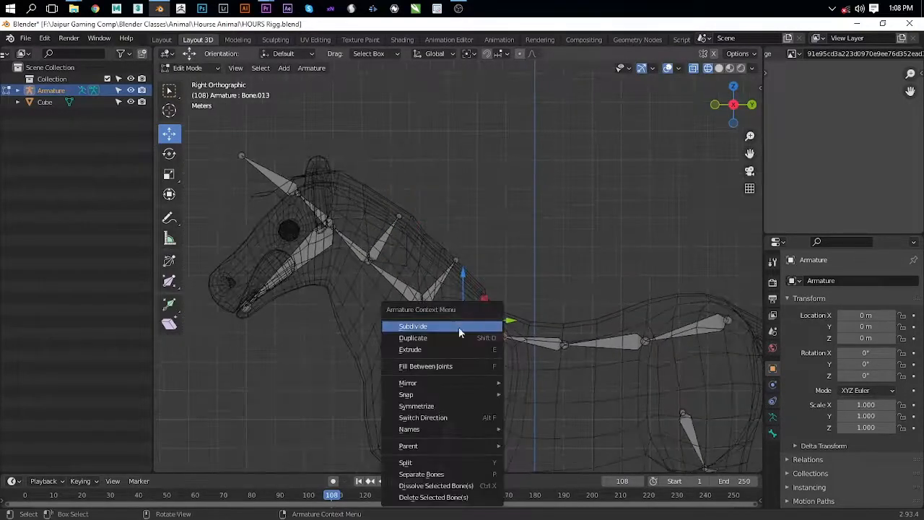
left_click(469, 326)
Step: Move the neck base's new joint about 0.26 m in Y and -0.14 m in Z, and extrude a short mane bone up from it
left_click(465, 320)
key("g")
left_click(479, 327)
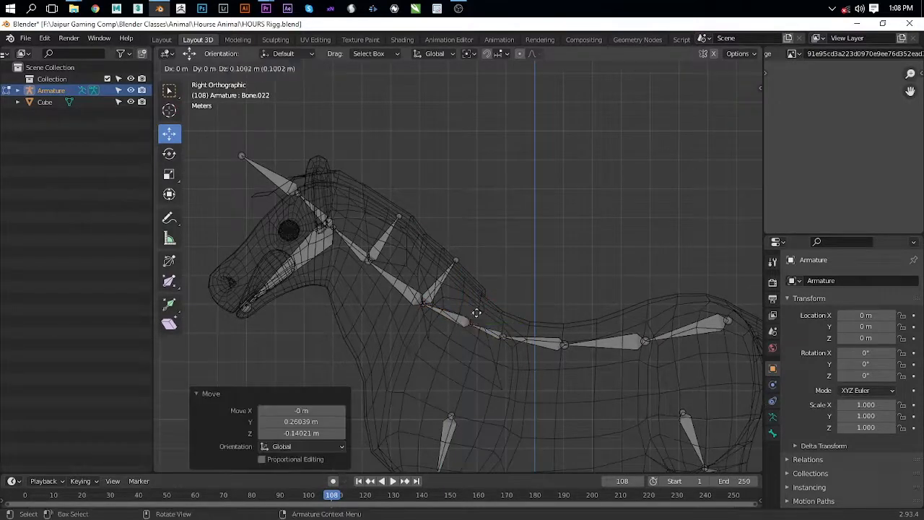
middle_click_drag(518, 254, 525, 331, "shift")
Step: Duplicate the rump bone in place and clear the duplicate's parent
middle_click_drag(523, 393, 452, 282, "shift")
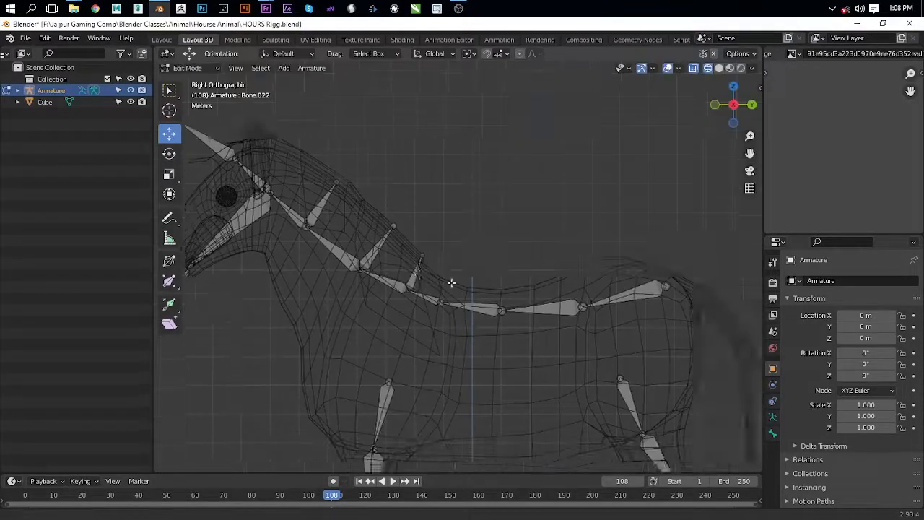
middle_click_drag(461, 369, 497, 224, "shift")
scroll(447, 266, "up", 2)
middle_click_drag(438, 267, 215, 294, "shift")
scroll(541, 224, "down", 1)
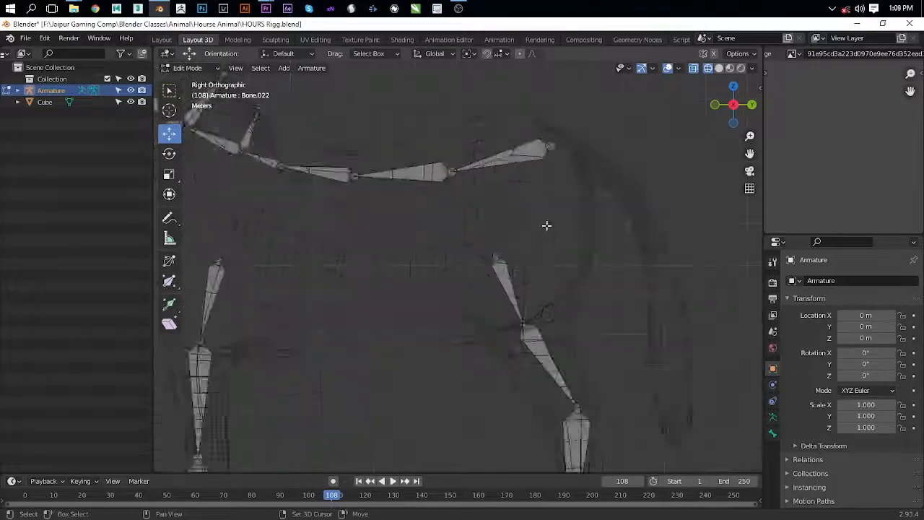
middle_click_drag(546, 225, 455, 291, "shift")
key("shift+d")
right_click(470, 216)
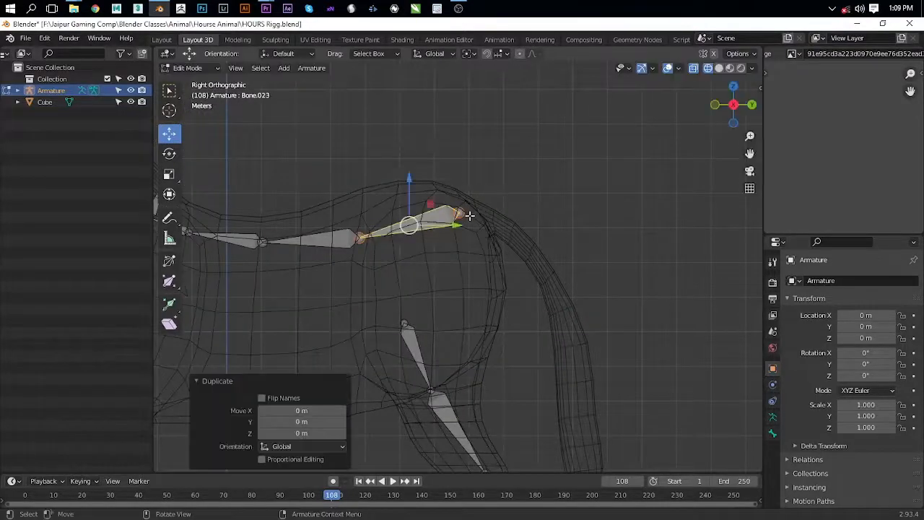
left_click(458, 232)
Step: Switch the duplicate's direction and move it about 2.9 m in Y and 0.75 m in Z so it starts at the rump-end joint
right_click(440, 221)
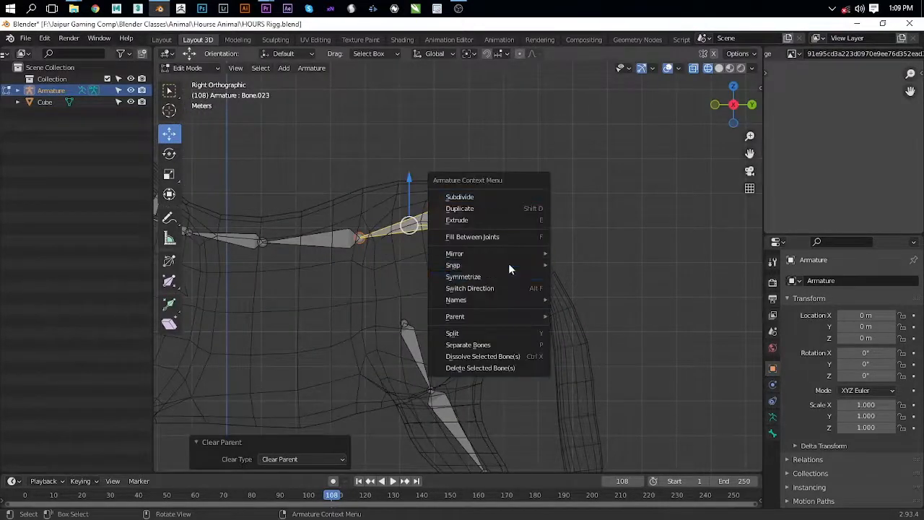
left_click(512, 289)
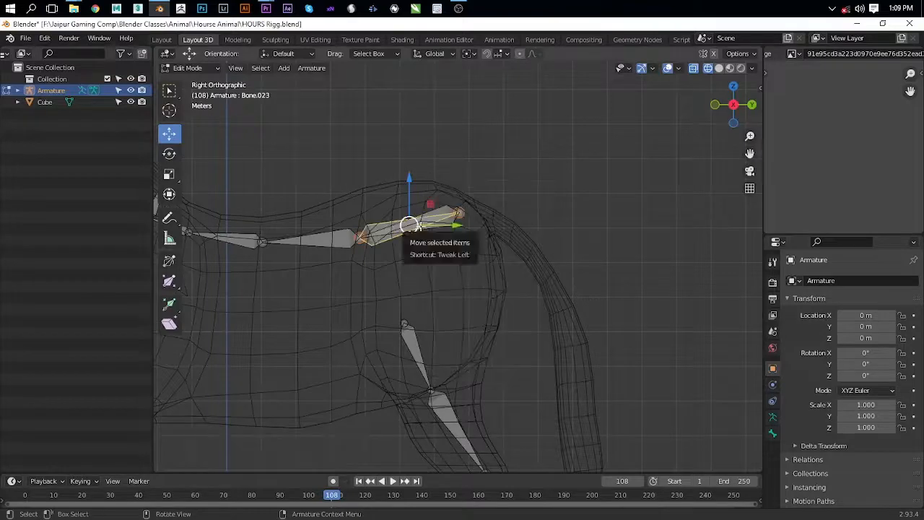
scroll(404, 229, "up", 4)
key("g")
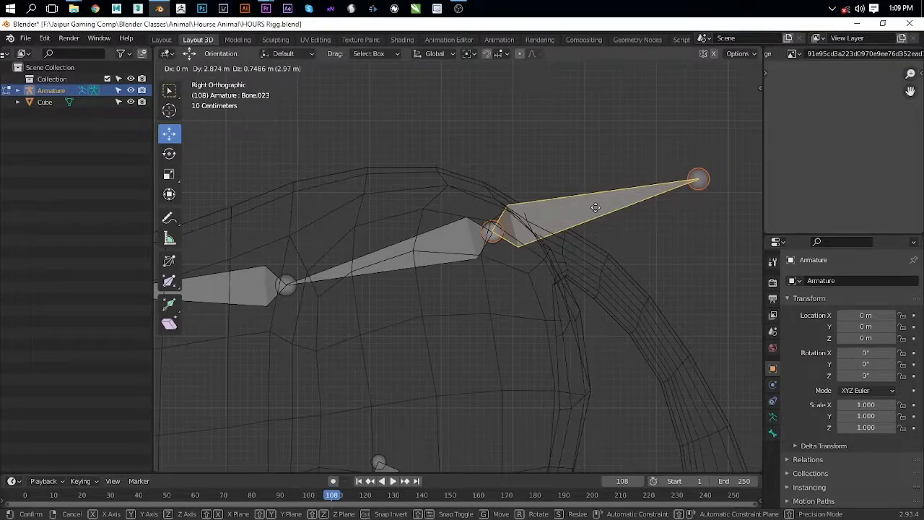
left_click(595, 208)
scroll(596, 208, "up", 5)
key("g")
key("z")
left_click_drag(636, 166, 636, 167)
Step: Duplicate the bone behind the rump about 0.74 m in Y and -0.49 m in Z, and clear the copy's parent
scroll(625, 216, "down", 4)
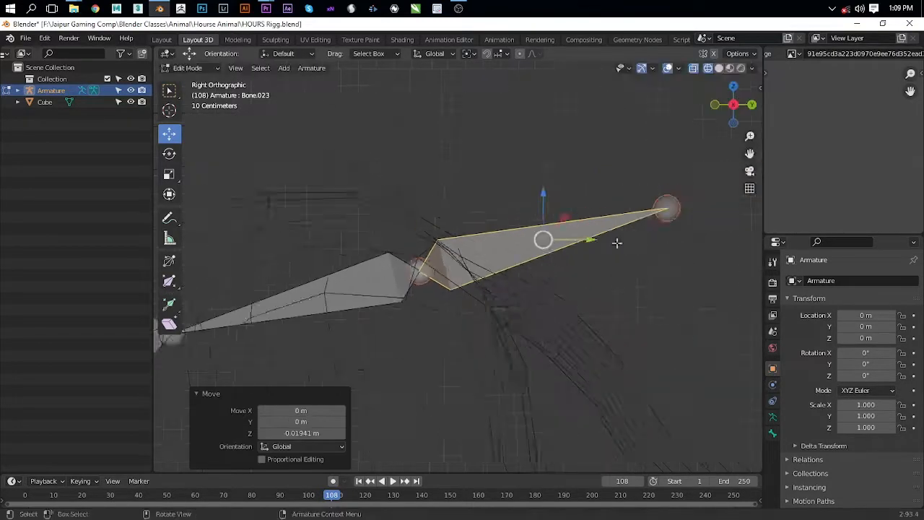
middle_click_drag(677, 269, 573, 270, "shift")
left_click(412, 263)
key("shift+d")
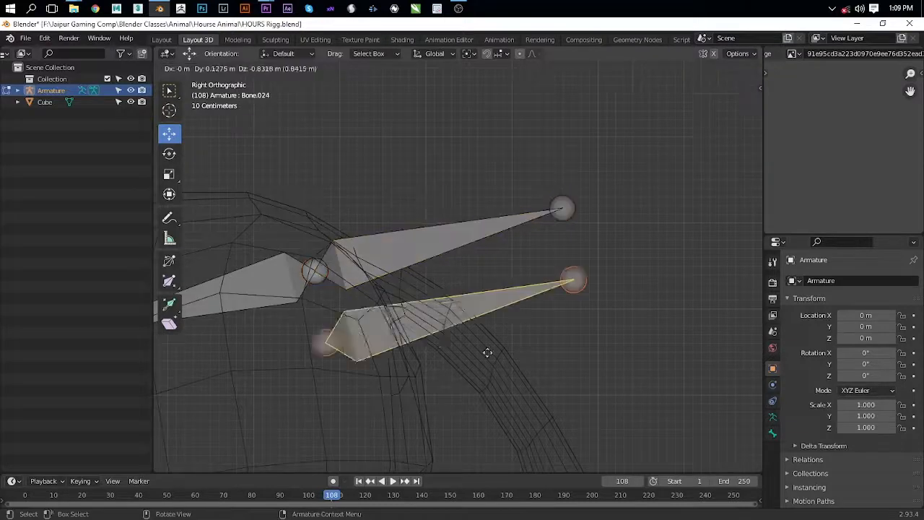
left_click(484, 296)
key("alt+p")
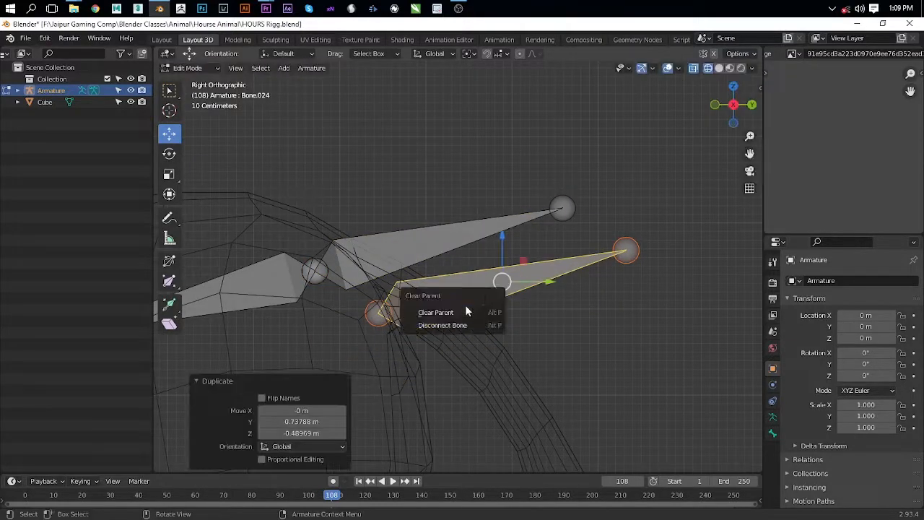
left_click(465, 309)
Step: Move the new bone's tip about -1.08 m in Y and -2.09 m in Z, down into the tail
scroll(614, 268, "down", 8)
left_click_drag(412, 204, 403, 294)
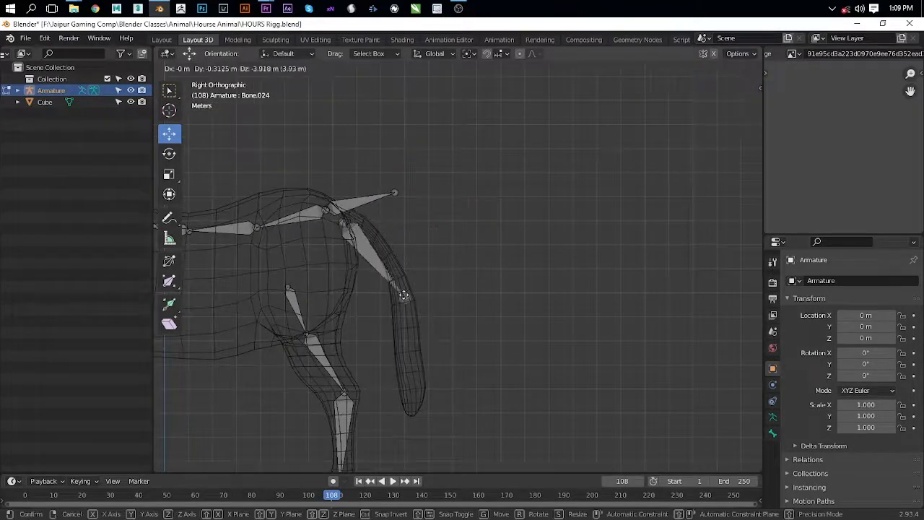
left_click(385, 247)
scroll(386, 248, "up", 3)
scroll(412, 305, "up", 4)
middle_click_drag(256, 193, 585, 274, "shift")
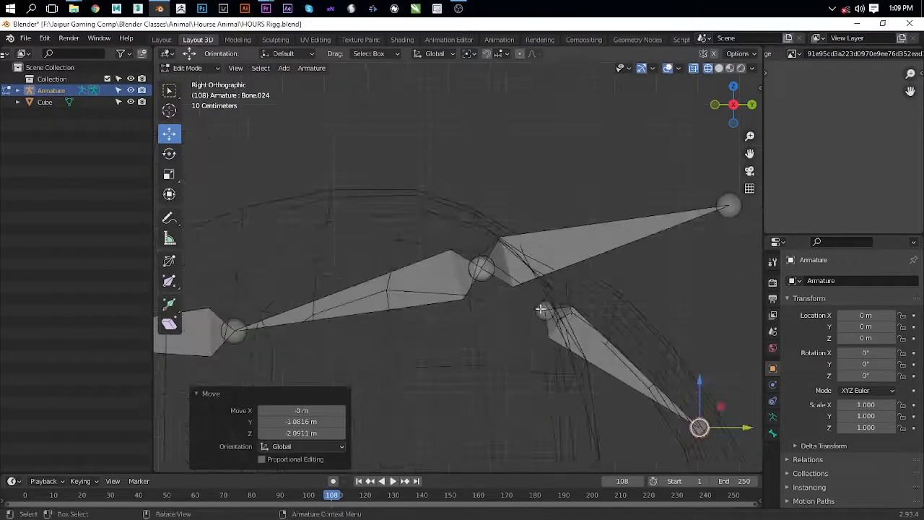
Step: Place the tail bone's base on the rump-end joint and shorten it by moving its tip about -1.06 m in Y and 1.15 m in Z
left_click(542, 310)
key("g")
left_click(480, 267)
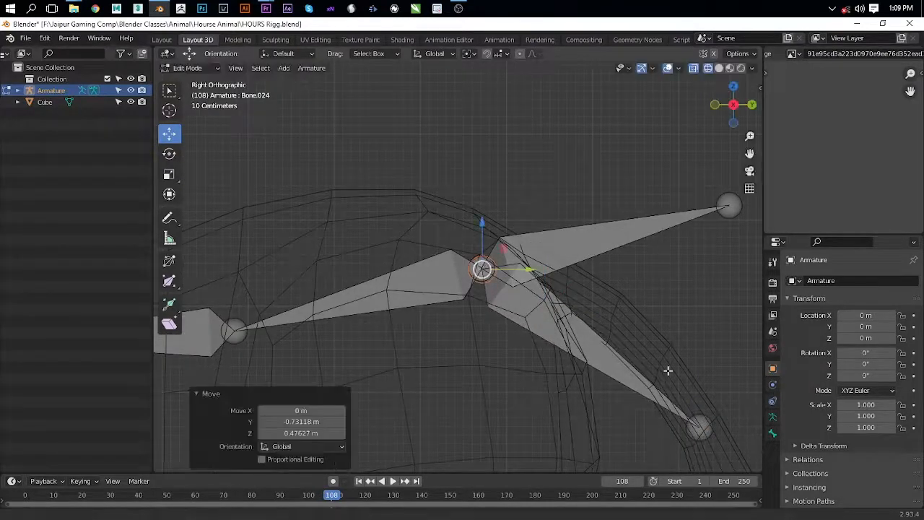
middle_click_drag(668, 371, 481, 252, "shift")
left_click(512, 310)
key("g")
left_click(421, 208)
middle_click_drag(480, 305, 417, 235, "shift")
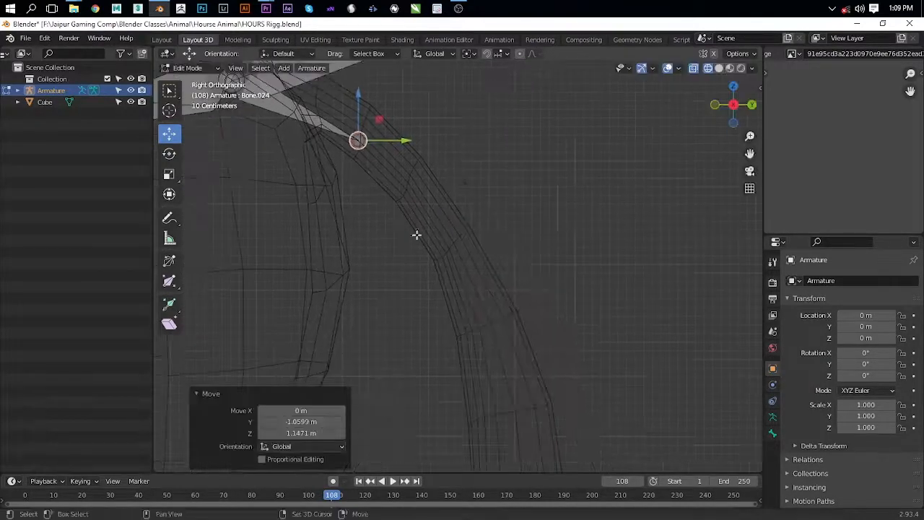
Step: Extrude three bones down the tail, the first about 1.08 m in Y and -1.19 m in Z, the third about 0.32 m and -1.05 m
key("e")
left_click(510, 337)
middle_click_drag(510, 337, 468, 248, "shift")
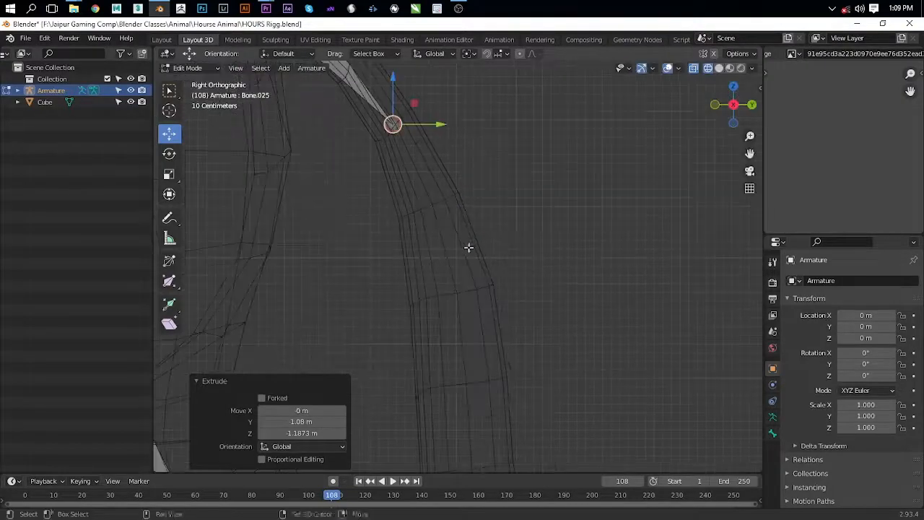
key("e")
left_click(507, 332)
key("e")
left_click(535, 424)
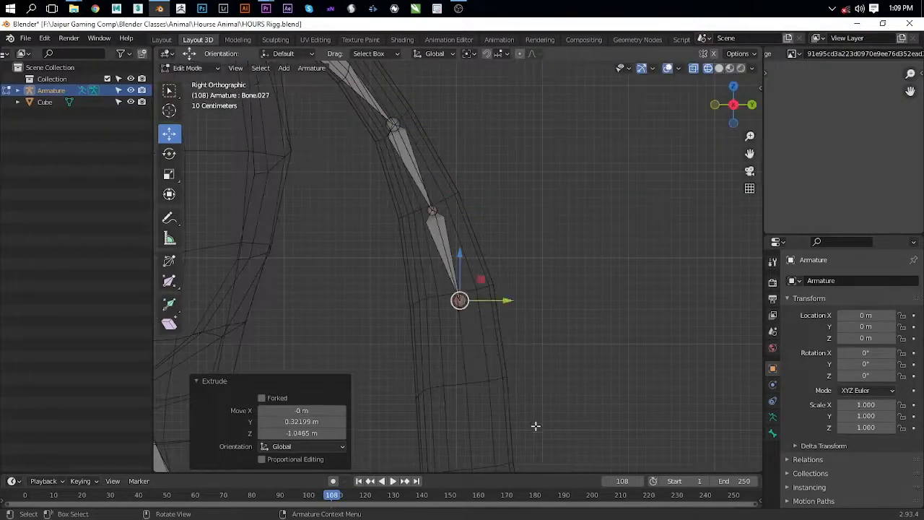
Step: Extrude four more bones down the lower tail, each about -1 m in Z, with the last one straight down about -1.22 m
key("e")
left_click(544, 101)
middle_click_drag(500, 250, 484, 145, "shift")
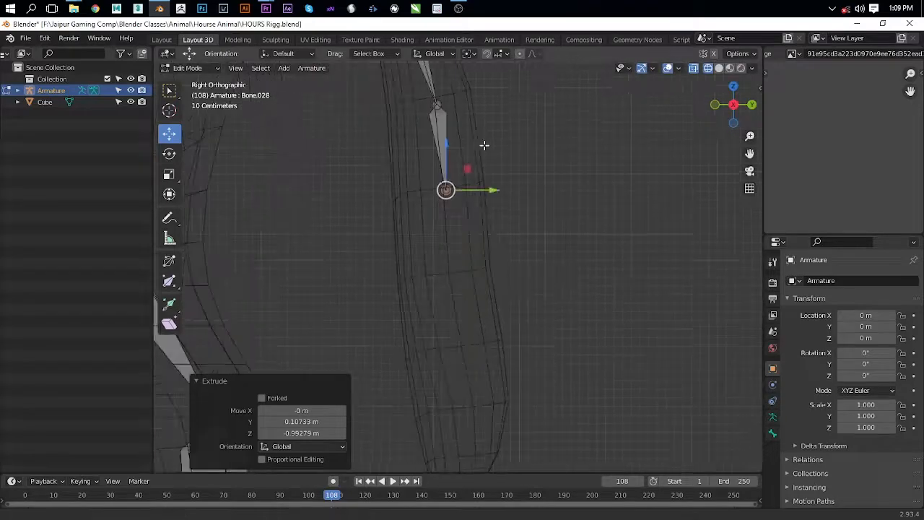
key("e")
left_click(507, 267)
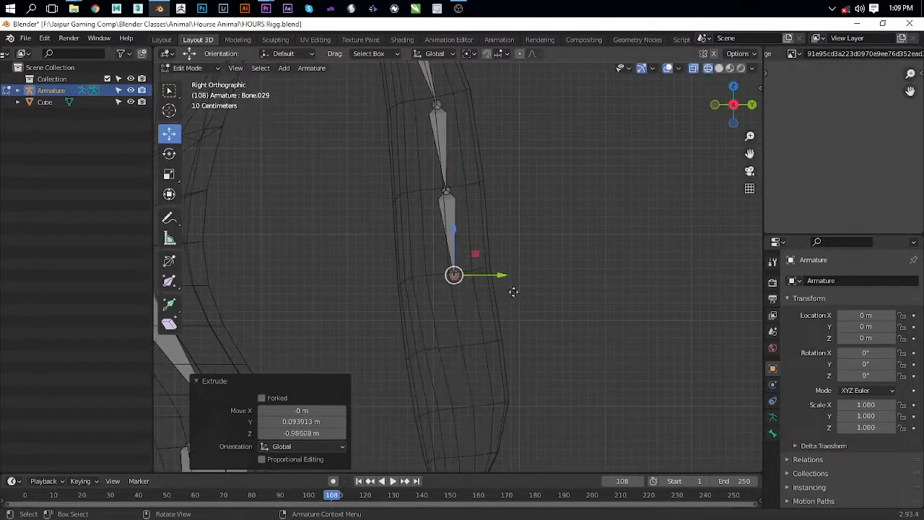
key("e")
left_click(517, 70)
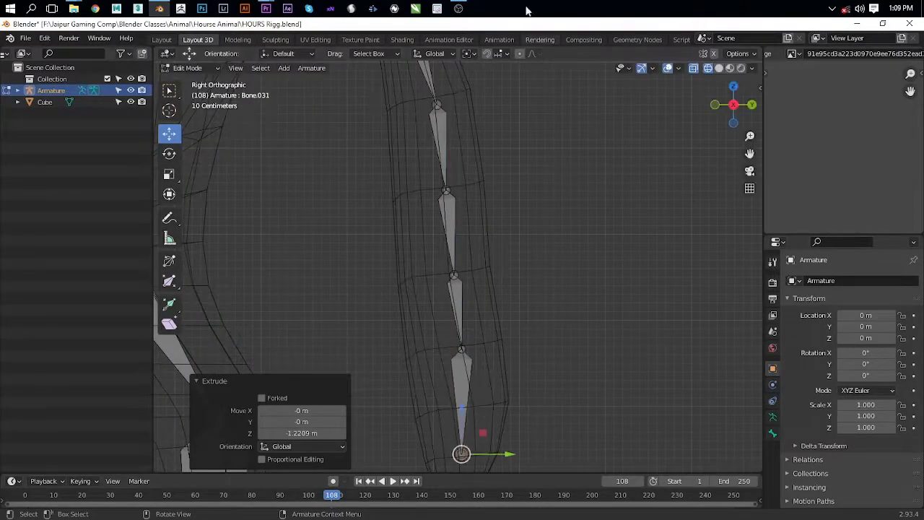
Step: Lower the last tail bone's tip about -0.43 m in Z toward the end of the tail
scroll(514, 217, "down", 4)
middle_click_drag(474, 327, 464, 231, "shift")
left_click_drag(453, 221, 453, 238)
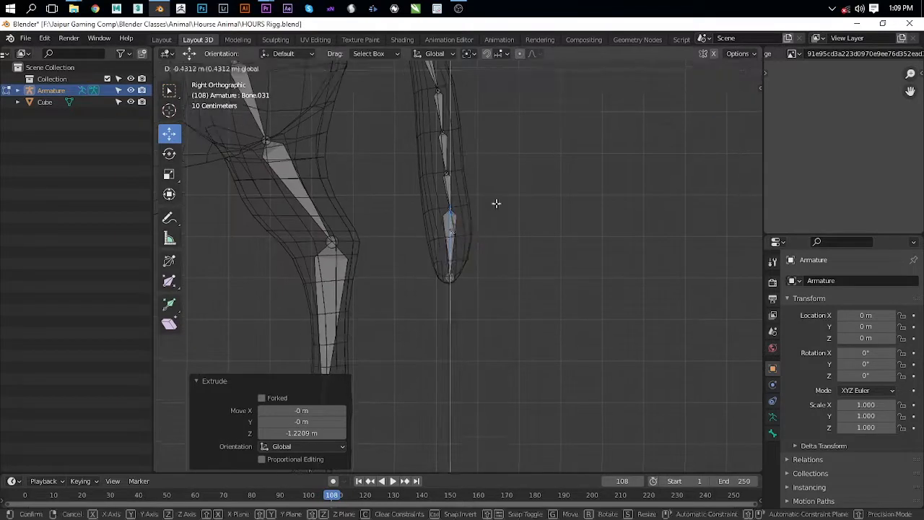
Step: Examine the placed neck, mane and spine bones in the side and front views
scroll(492, 216, "down", 5)
scroll(482, 254, "up", 3)
middle_click_drag(421, 178, 497, 265, "shift")
middle_click_drag(314, 168, 458, 257, "shift")
middle_click_drag(394, 251, 441, 229, "shift")
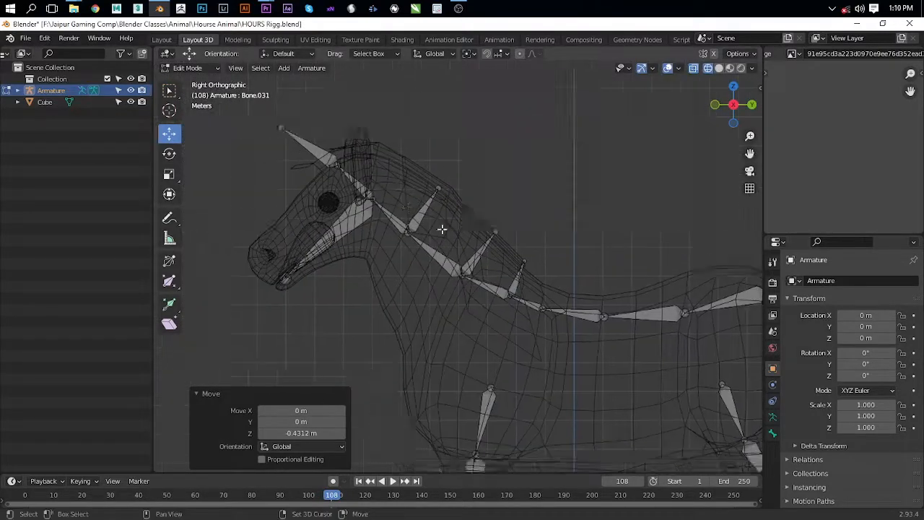
scroll(596, 289, "up", 5, "ctrl")
left_click(625, 299)
scroll(426, 318, "down", 3, "shift")
key("KP_1")
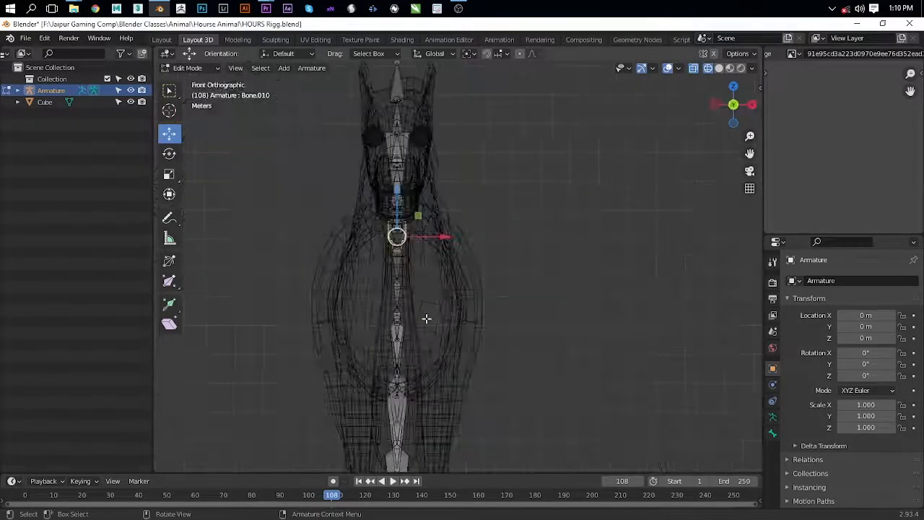
key("KP_3")
scroll(421, 289, "down", 4)
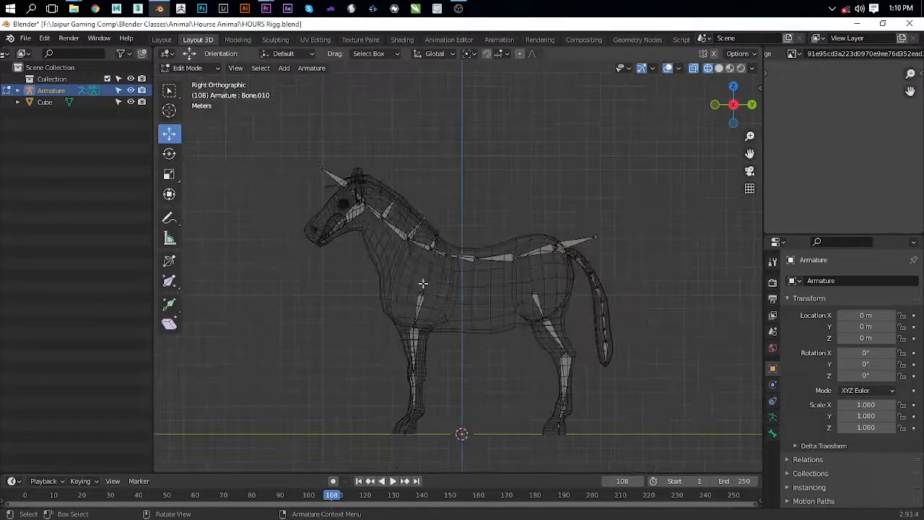
Step: Select the front and hind leg bones and shift them sideways along X into the mesh legs on one side
mouse_move(401, 274)
right_mouse_down("ctrl")
mouse_move(431, 453)
mouse_move(589, 370)
right_mouse_up("ctrl")
right_click_drag(547, 280, 527, 278, "ctrl")
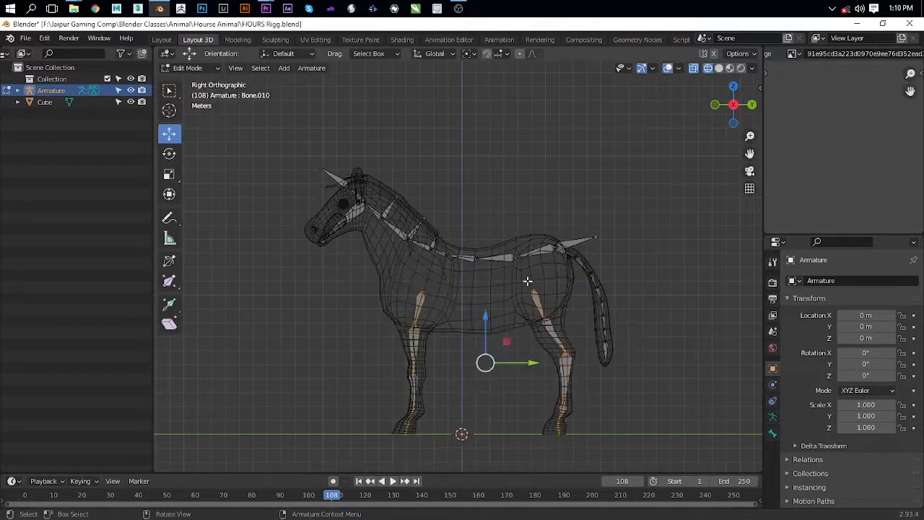
key("KP_1")
scroll(451, 369, "up", 1)
left_click_drag(450, 379, 483, 377)
middle_click_drag(487, 379, 490, 289, "shift")
key("z")
left_click(578, 285)
middle_click_drag(698, 250, 469, 287)
left_click_drag(466, 309, 472, 311)
Step: Move the front leg's fetlock joint about 0.14 m in Y toward the middle of the mesh ankle
left_click(445, 329)
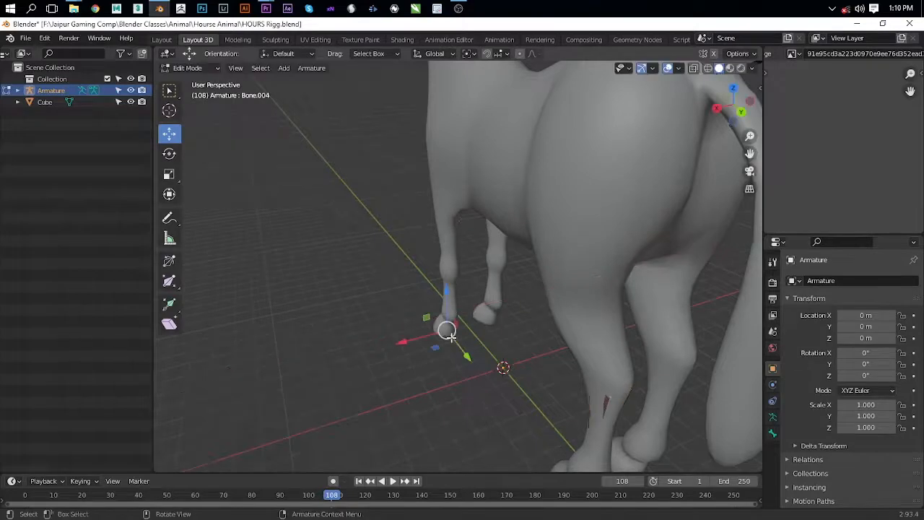
middle_click_drag(448, 328, 517, 293)
scroll(518, 294, "down", 2)
key("KP_3")
key("z")
left_click(380, 281)
scroll(433, 311, "up", 8)
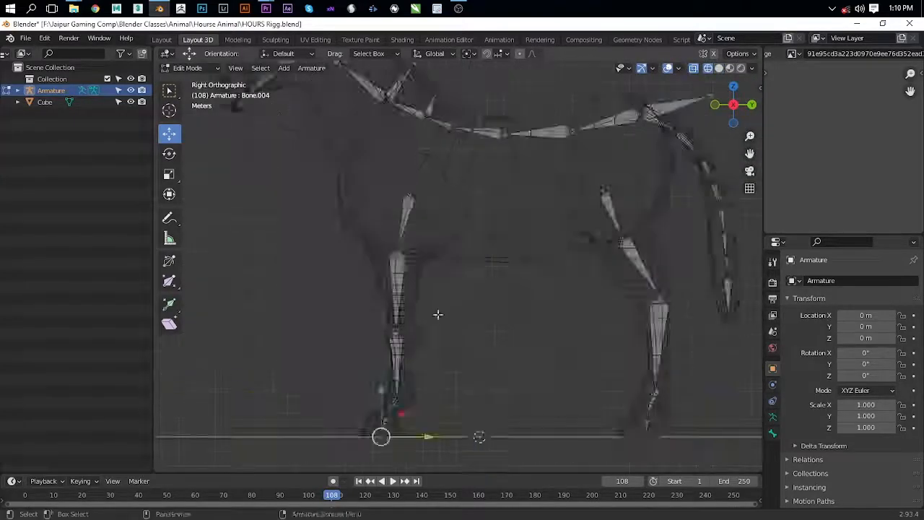
middle_click_drag(415, 298, 385, 179, "shift")
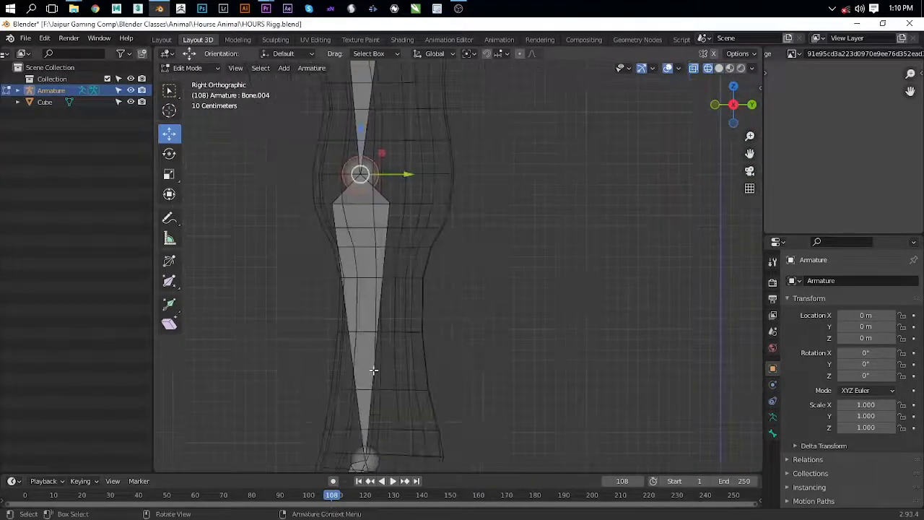
middle_click_drag(346, 449, 353, 279, "shift")
left_click(370, 290)
left_click_drag(416, 295, 430, 295)
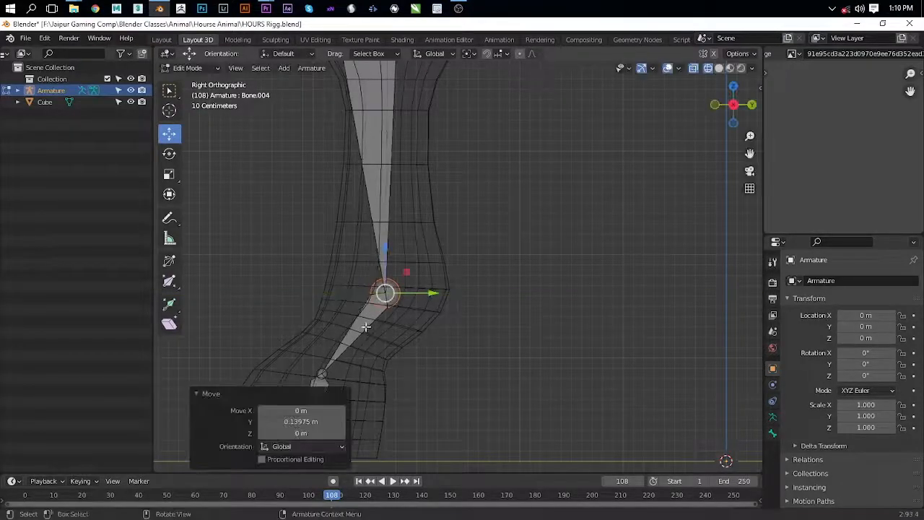
Step: Clear the parent of the front leg's pastern bone to separate it from the shin bone
left_click(365, 324)
middle_click_drag(368, 269, 398, 179, "shift")
left_click(352, 326, "shift")
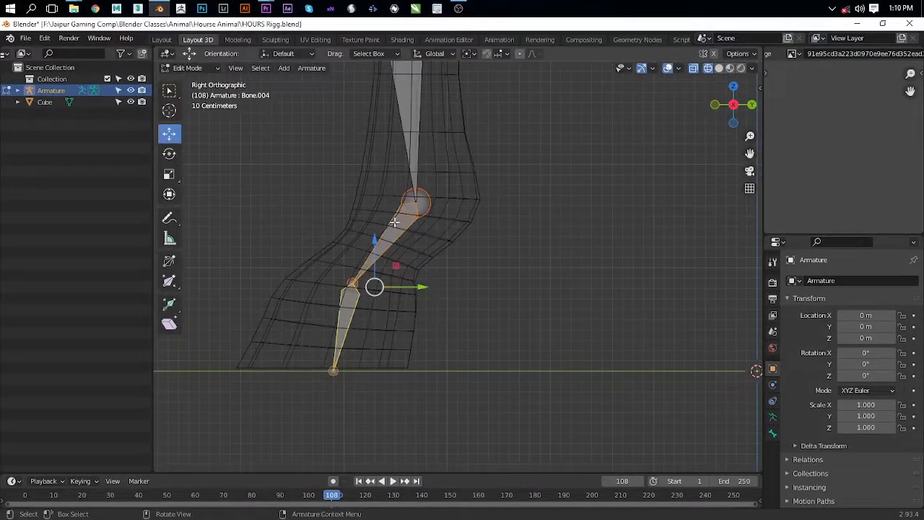
key("alt+p")
left_click(390, 305)
Step: Try moving the front pastern bone away from the leg, and undo the trial move
left_click(404, 275)
left_click_drag(388, 247, 421, 271)
right_click(425, 280)
key("ctrl+z")
Step: Clear the parent of the hind leg's pastern bone, just below the fetlock
scroll(565, 250, "down", 3)
middle_click_drag(541, 256, 190, 308, "shift")
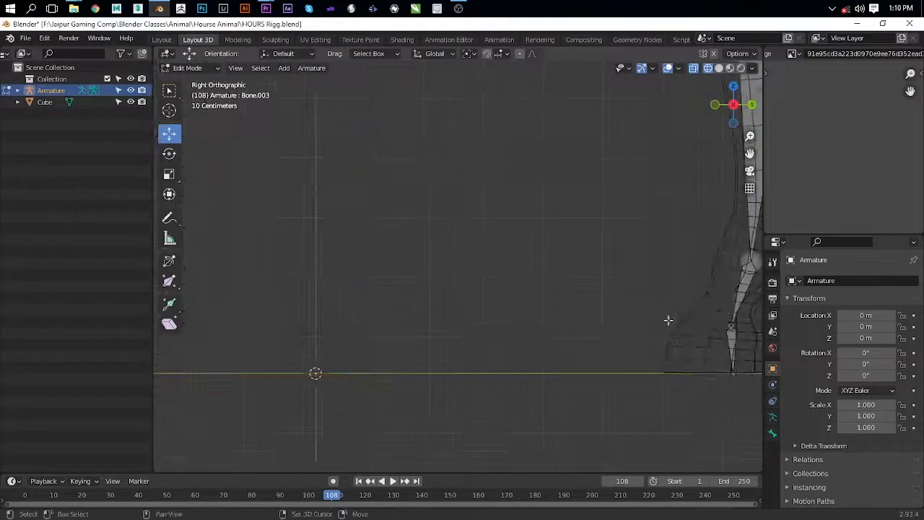
middle_click_drag(669, 321, 570, 330, "shift")
key("alt+p")
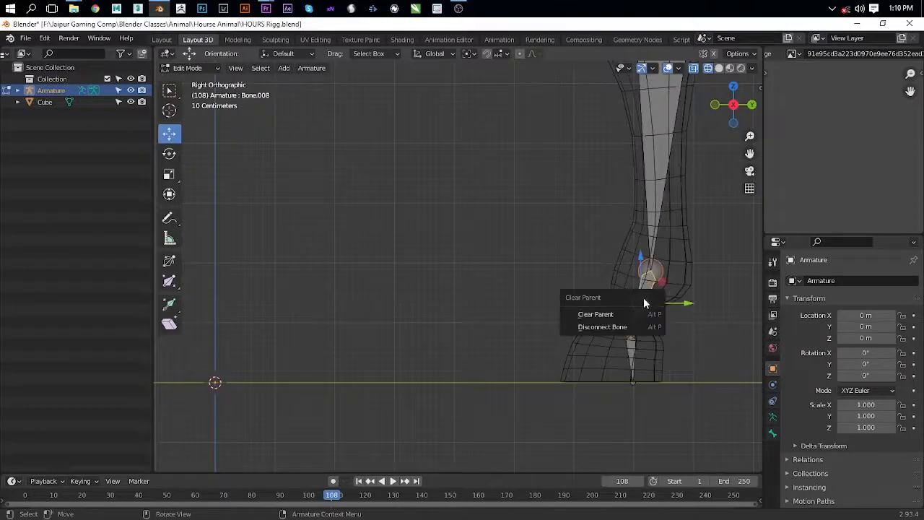
left_click(622, 315)
Step: Extrude horizontal bones about -0.95 m in Y from the front pastern-to-hoof joint and the hind fetlock joint
scroll(450, 319, "down", 6)
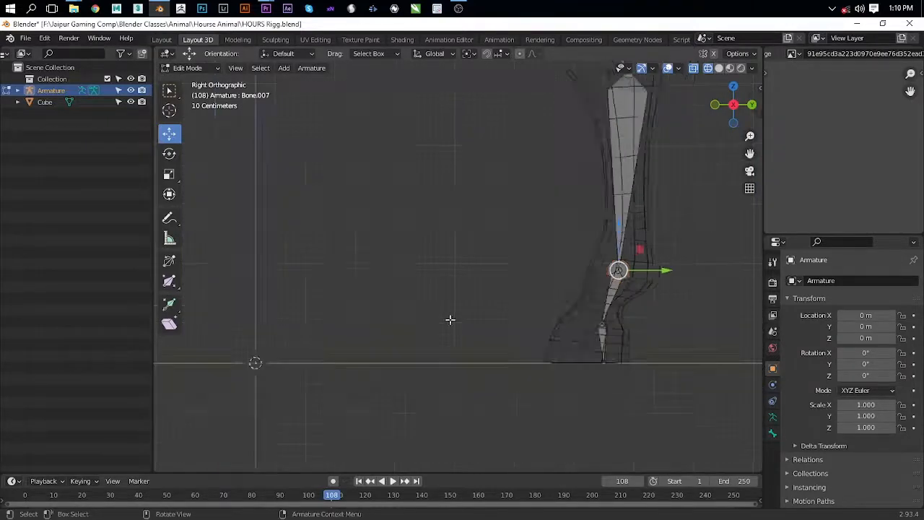
middle_click_drag(349, 326, 438, 343, "shift")
scroll(437, 342, "up", 6)
middle_click_drag(437, 342, 586, 337, "shift")
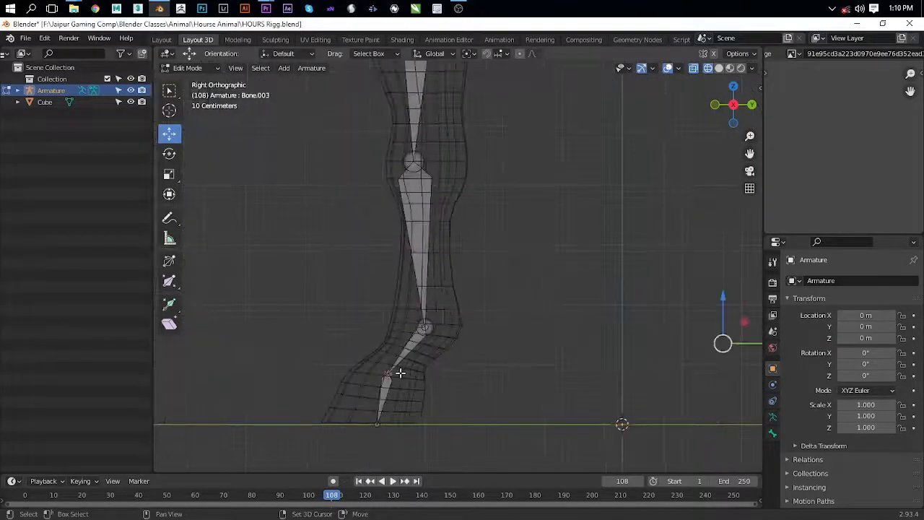
key("shift+d")
left_click(437, 364)
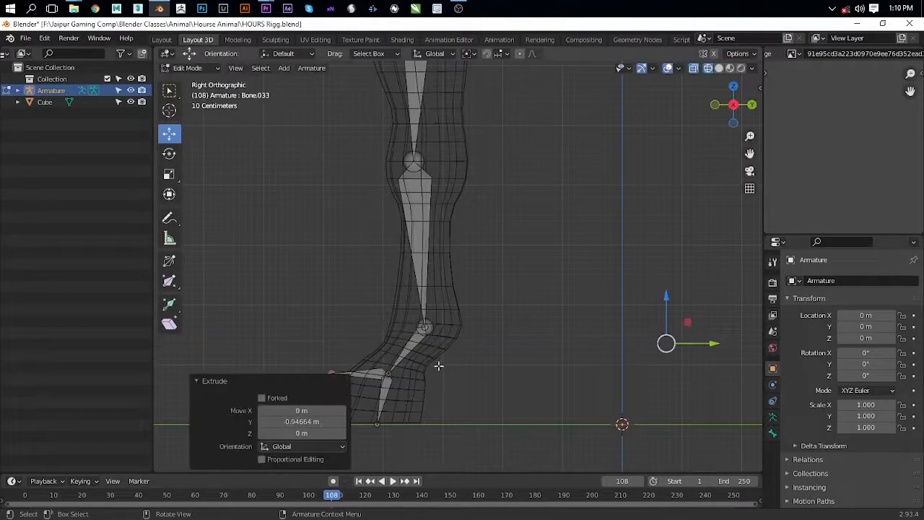
Step: Clear the parents of the two new horizontal bones at the front and hind feet
scroll(644, 339, "down", 3)
left_click_drag(624, 312, 612, 314)
left_click(388, 329)
middle_click_drag(625, 345, 496, 348, "shift")
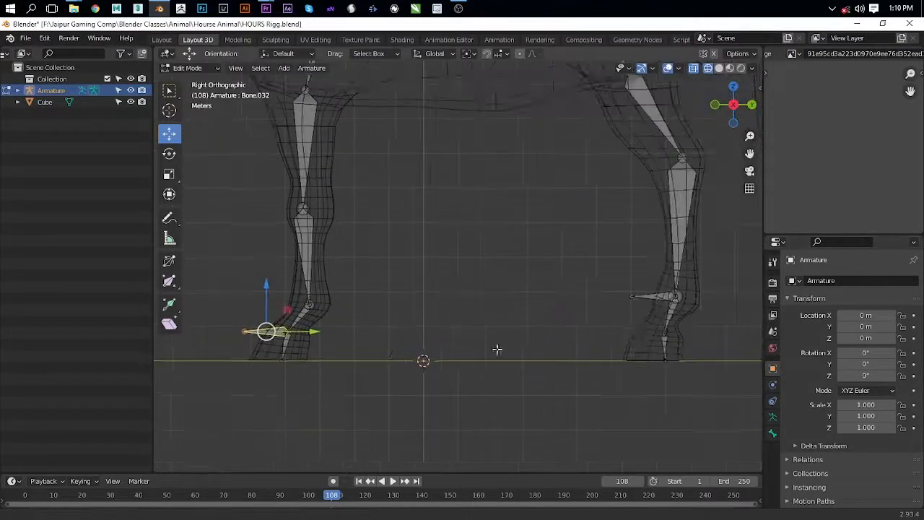
key("alt+p")
left_click(623, 328)
left_click(582, 280)
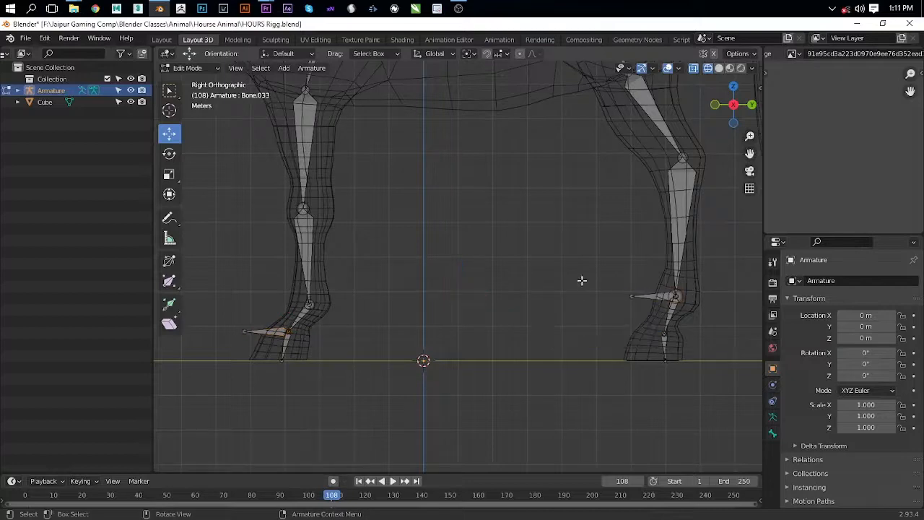
scroll(461, 223, "up", 2)
middle_click_drag(736, 297, 456, 355, "shift")
left_click(465, 268)
Step: Move the top ends of the front and hind upper-leg bones inward about -0.63 m in X
scroll(455, 266, "down", 3)
scroll(464, 357, "up", 4)
scroll(455, 325, "down", 3)
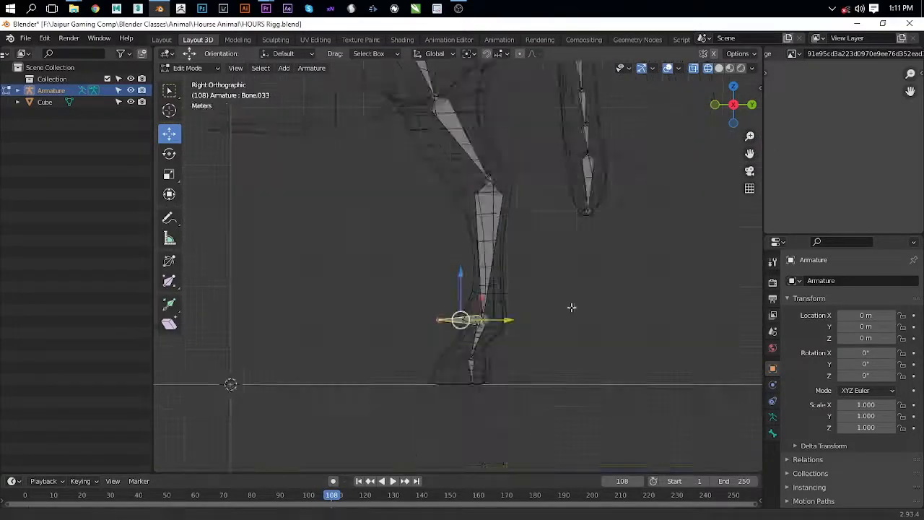
middle_click_drag(570, 307, 529, 404, "shift")
scroll(527, 397, "down", 3)
key("KP_1")
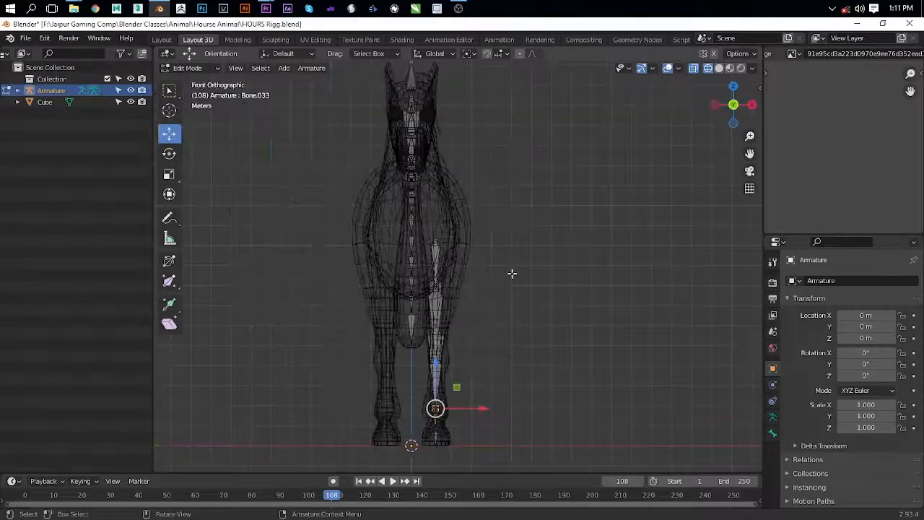
middle_click_drag(476, 265, 567, 328)
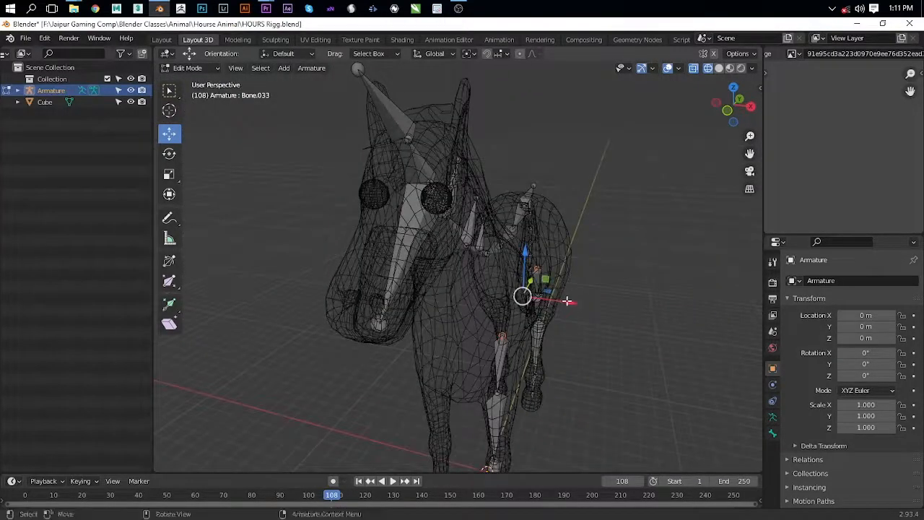
left_click_drag(567, 301, 546, 299)
key("KP_3")
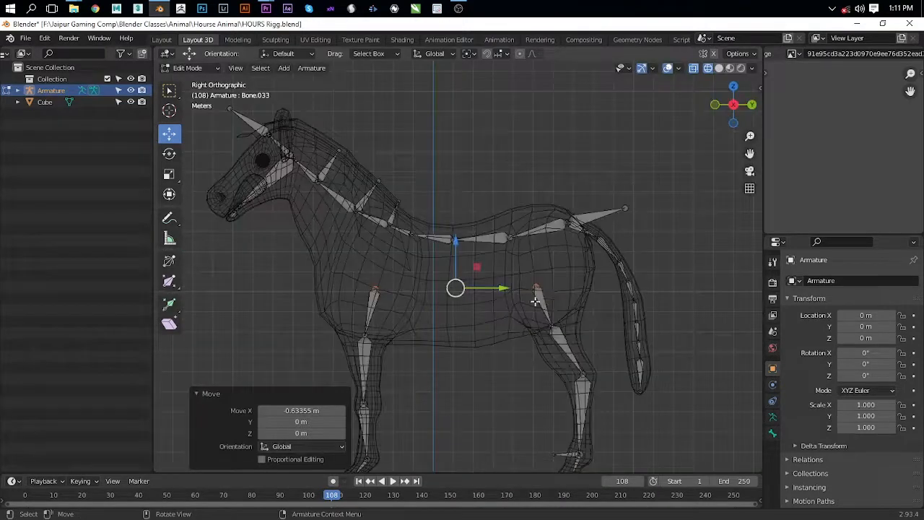
Step: Select the leg bones below the upper-leg bones and move them outward about 0.1 m in X
key("KP_1")
scroll(552, 310, "up", 2)
middle_click_drag(569, 323, 529, 295, "shift")
scroll(534, 304, "down", 3)
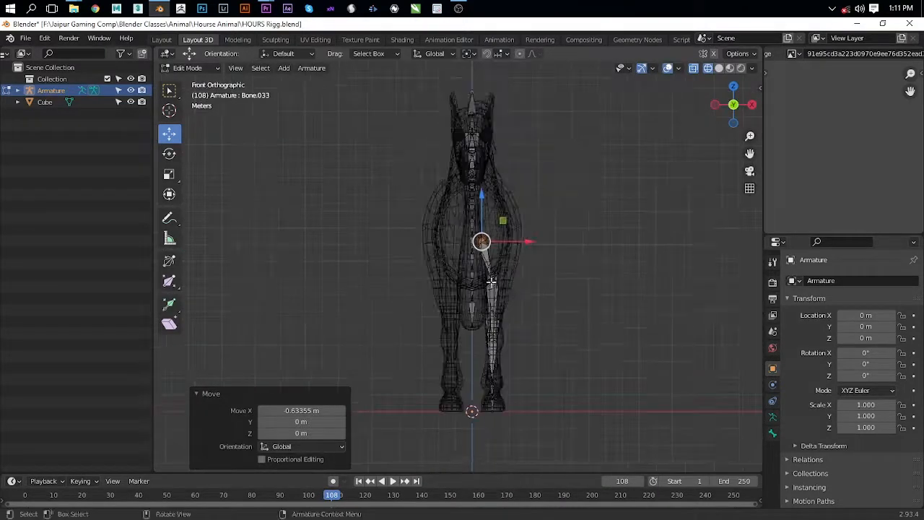
left_click_drag(479, 244, 521, 417)
key("g")
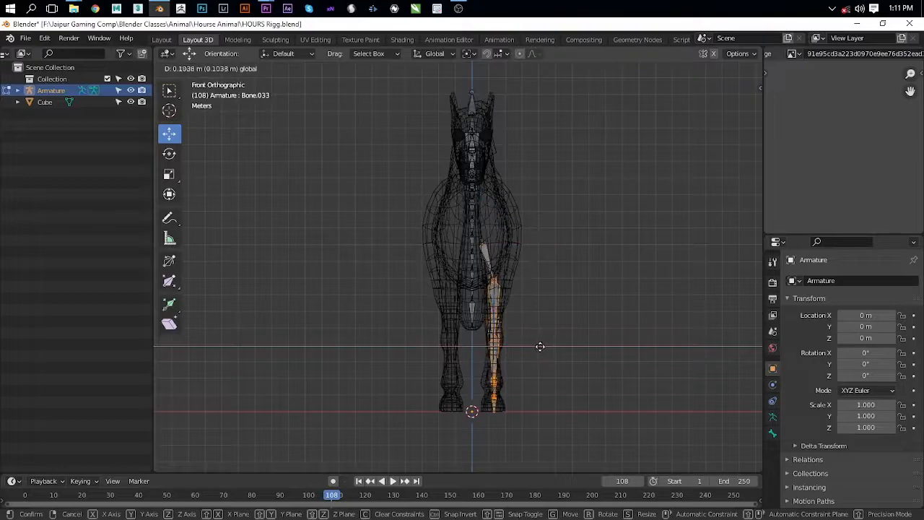
left_click(539, 346)
Step: Duplicate the bone projecting above the forehead in place and clear the copy's parent
middle_click_drag(654, 307, 547, 274)
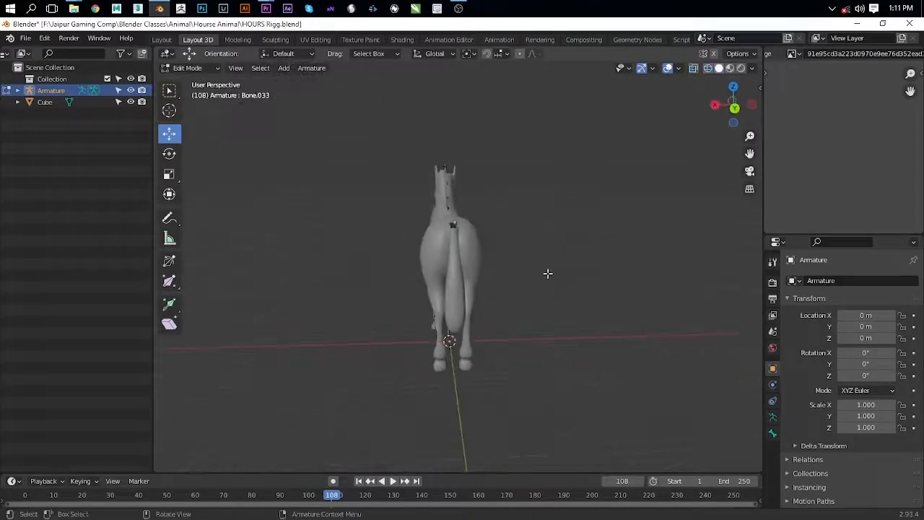
key("z")
left_click(460, 283)
middle_click_drag(489, 277, 548, 263)
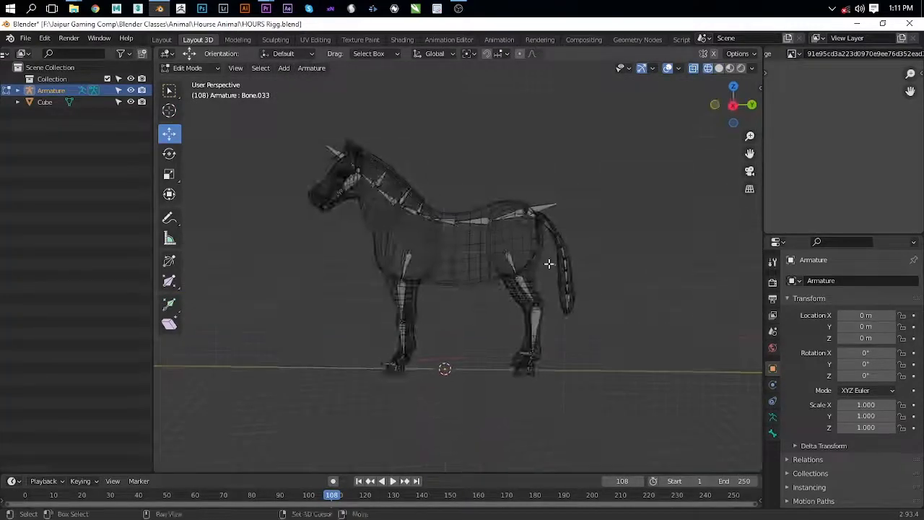
key("KP_3")
middle_click_drag(310, 177, 410, 311, "shift")
scroll(411, 311, "up", 9)
middle_click_drag(498, 301, 409, 237, "shift")
left_click(473, 333)
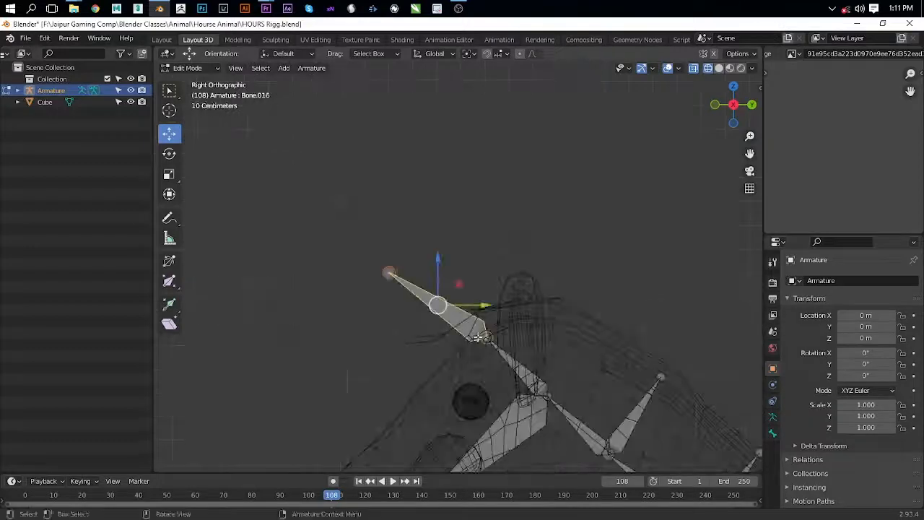
key("shift+d")
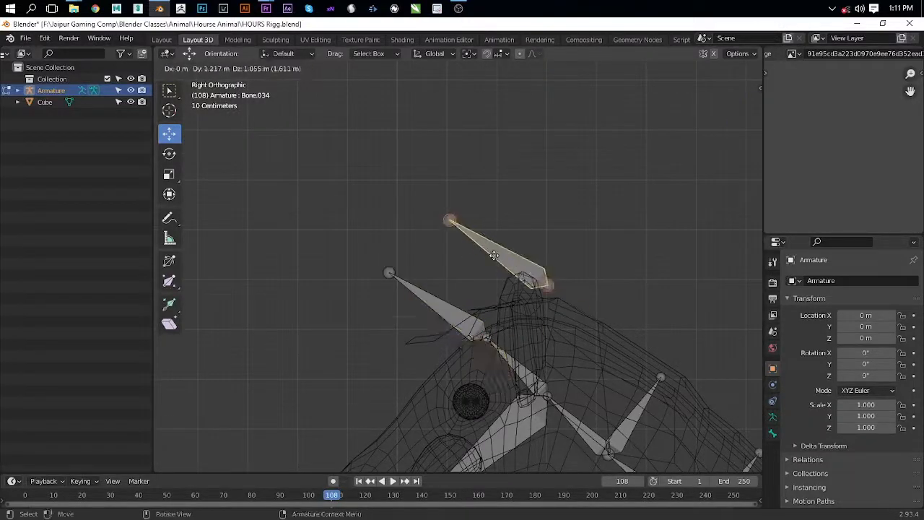
right_click(493, 254)
key("alt+p")
left_click(432, 307)
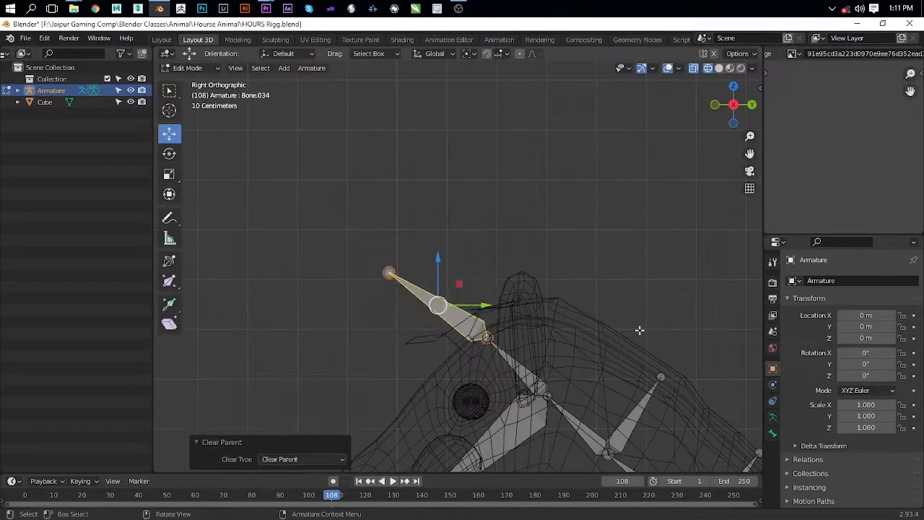
Step: Shorten the duplicated forehead bone to a length of about 1.41 m
key("n")
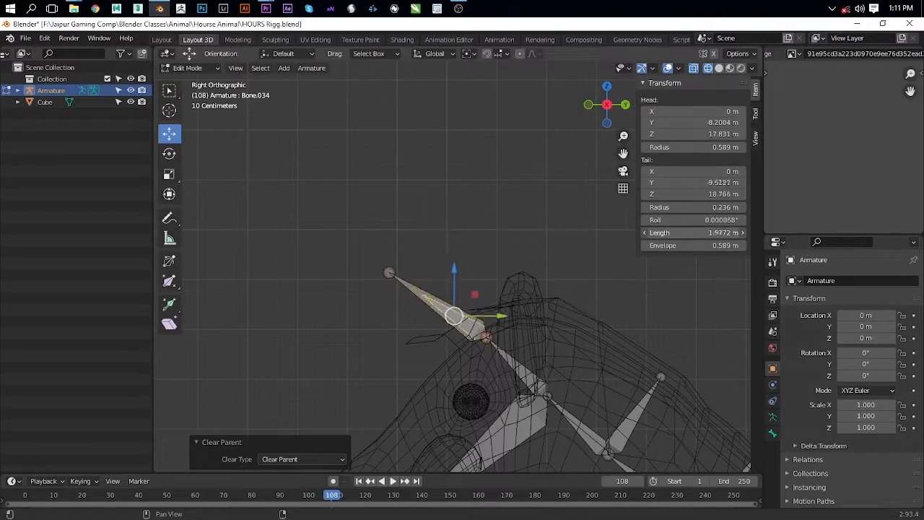
scroll(541, 235, "down", 5)
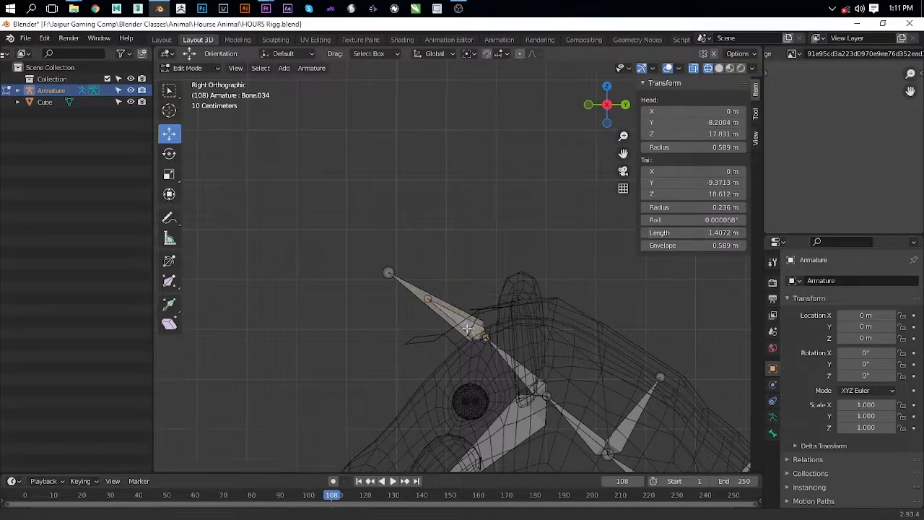
key("Tab")
scroll(361, 205, "down", 2)
key("Tab")
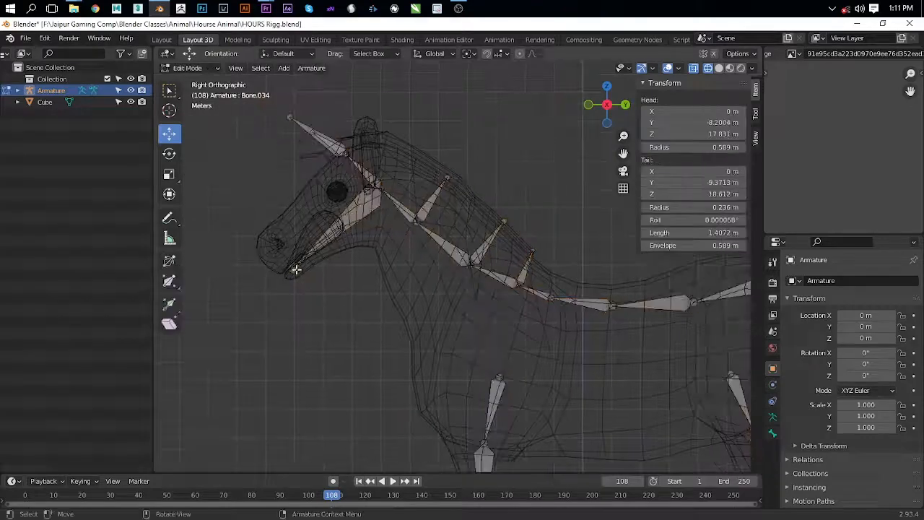
scroll(353, 260, "down", 3)
scroll(383, 238, "up", 2)
middle_click_drag(443, 335, 381, 233, "shift")
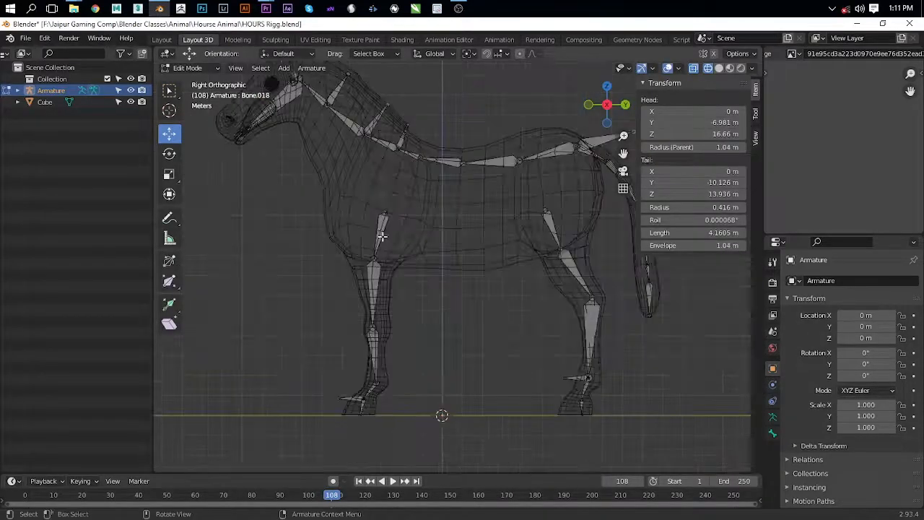
left_click(382, 233)
left_click(554, 223, "shift")
middle_click_drag(587, 145, 534, 275, "shift")
scroll(448, 275, "up", 3)
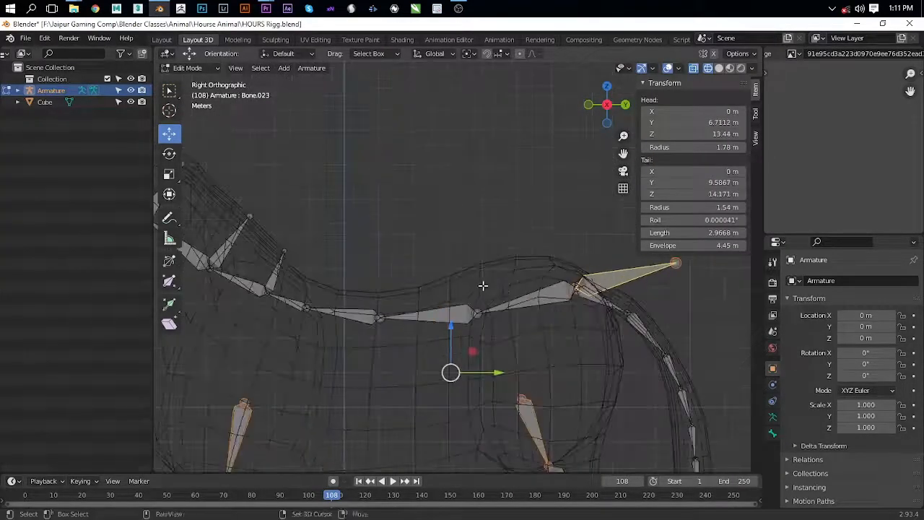
middle_click_drag(531, 345, 501, 328, "shift")
Step: Parent the rump bone, tail-base bone and hind upper-leg bone to the hip spine bone using Keep Offset
left_click(505, 325)
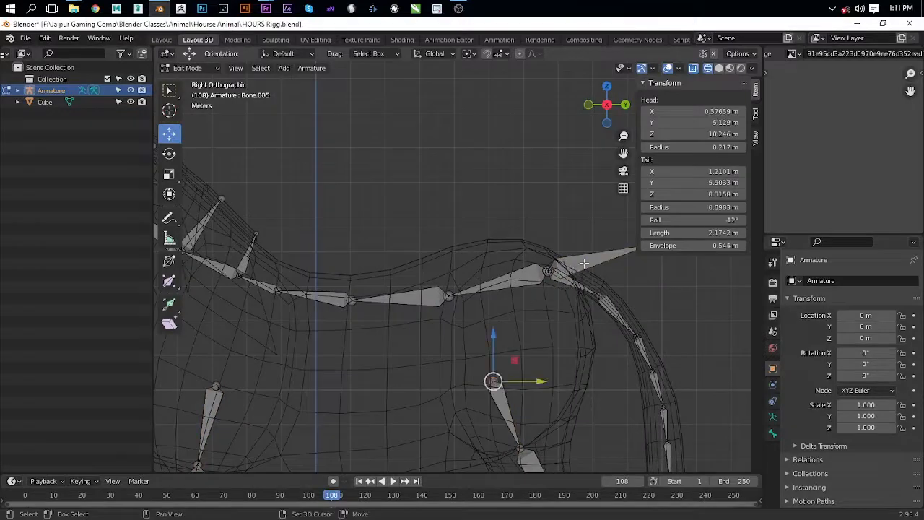
key("ctrl+p")
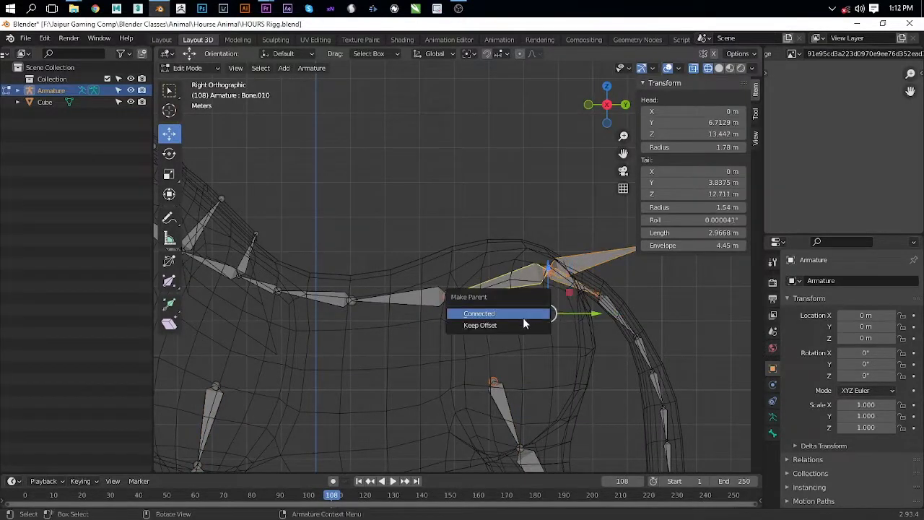
left_click(523, 324)
scroll(554, 339, "down", 1)
left_click(549, 359)
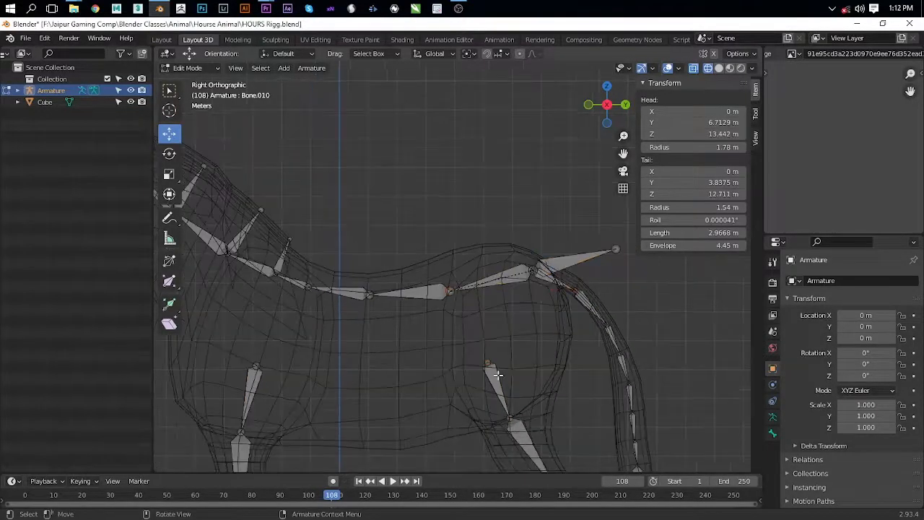
key("ctrl+p")
left_click(505, 312)
Step: Try to parent the tail-base bone to the hip spine bone again
left_click(552, 278)
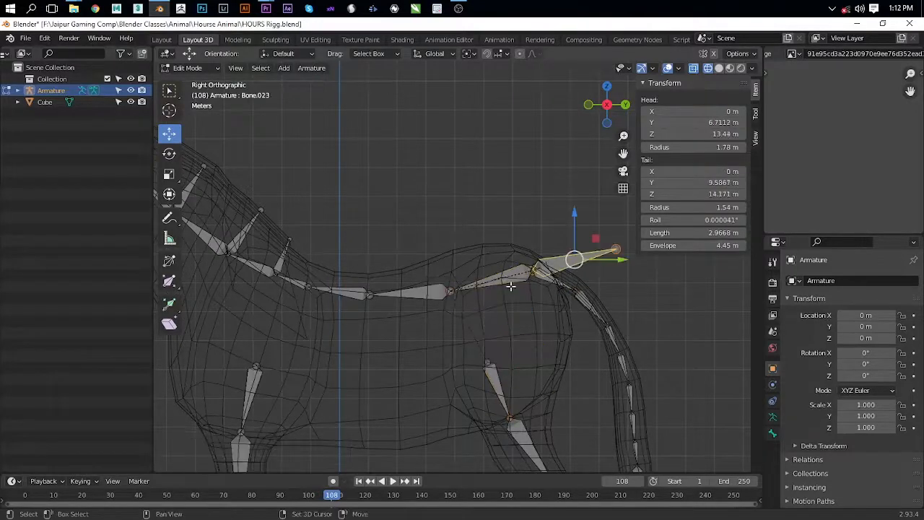
key("ctrl+p")
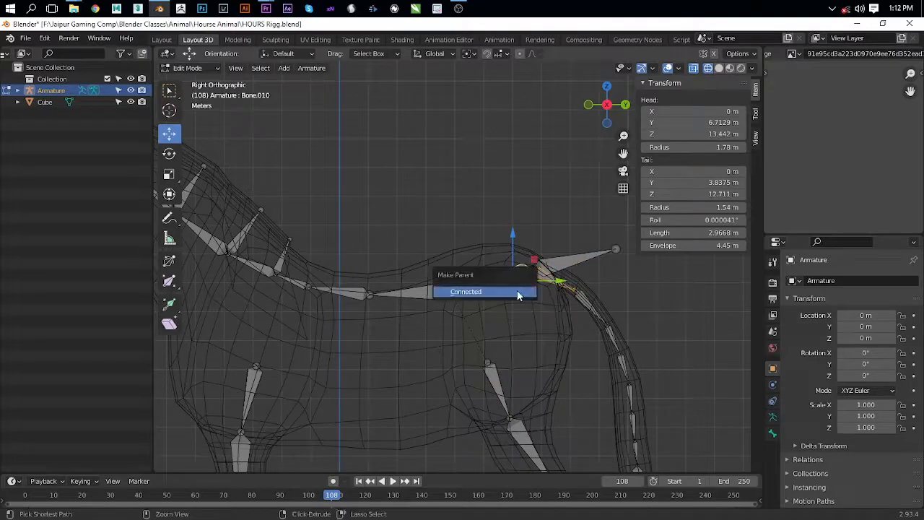
left_click(491, 291)
Step: Parent the front upper-leg bone to the spine bone just behind the withers using Keep Offset
scroll(462, 353, "down", 6)
scroll(468, 355, "up", 4)
scroll(466, 355, "up", 5)
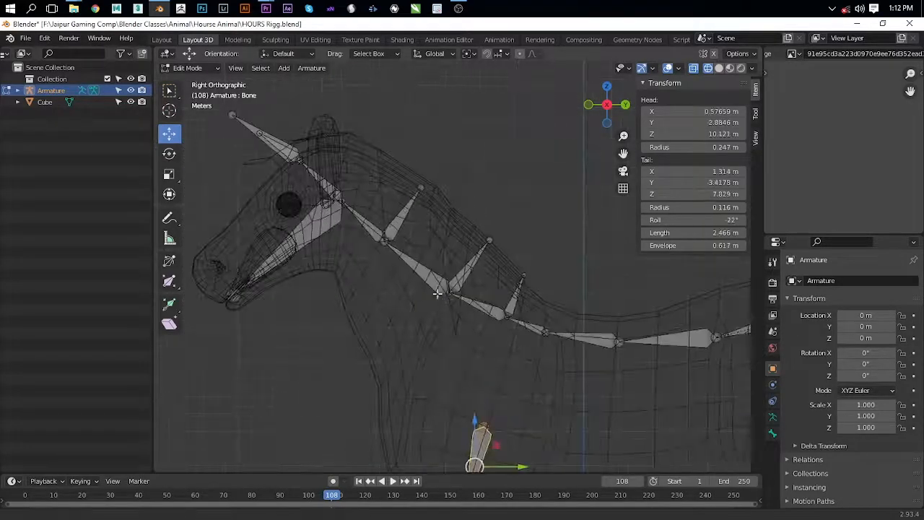
left_click(489, 319, "shift")
key("ctrl+p")
left_click(483, 319)
scroll(505, 299, "down", 4)
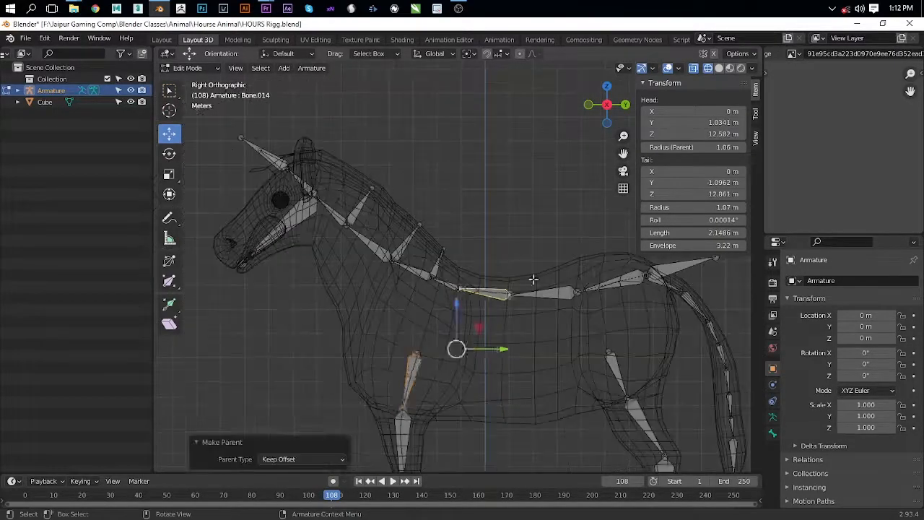
Step: Parent the short forehead bone to the longer forehead bone using Keep Offset
left_click(347, 245)
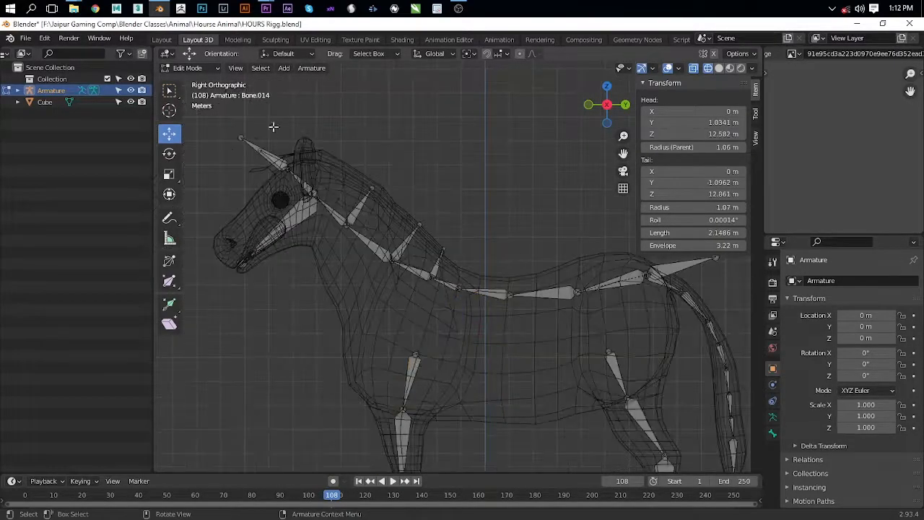
key("ctrl+p")
left_click(478, 328)
scroll(407, 313, "up", 7)
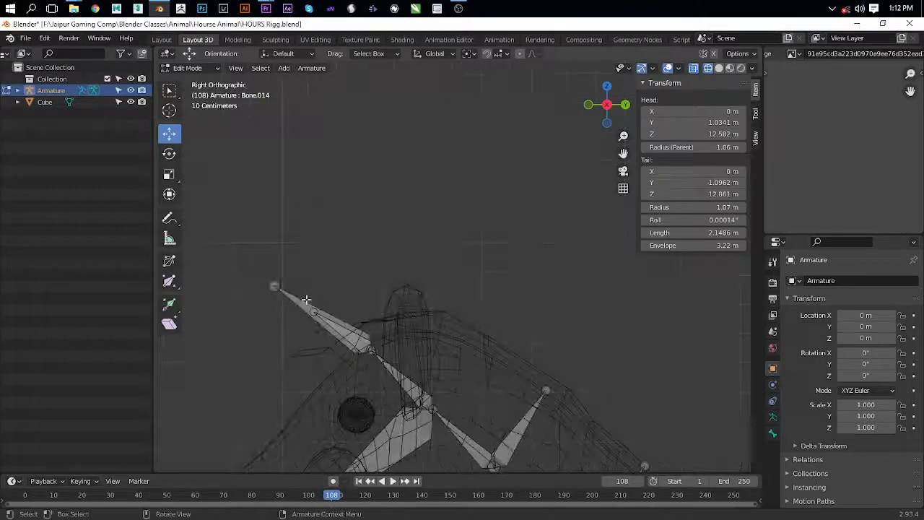
left_click(339, 326)
left_click(314, 320, "shift")
key("ctrl+p")
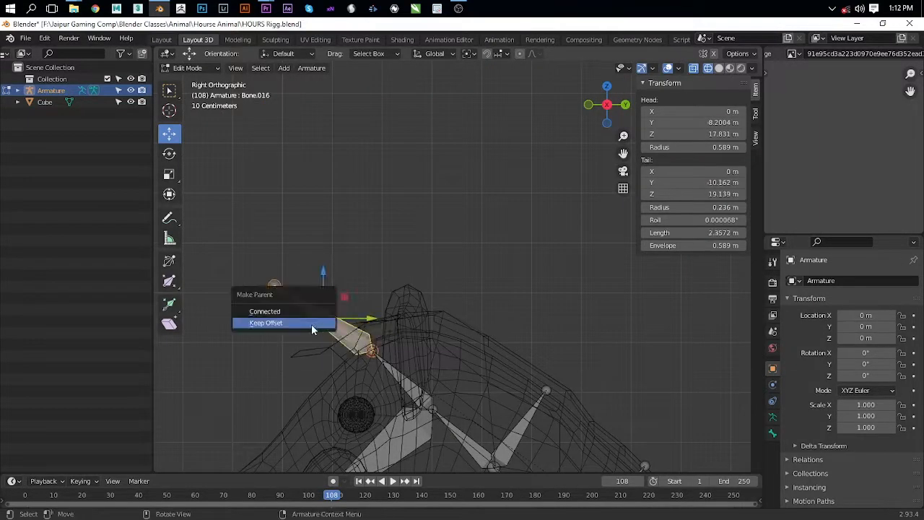
left_click(312, 325)
Step: Switch the armature to Pose Mode and try moving the long forehead bone
key("Tab")
scroll(301, 279, "down", 4)
left_click(365, 275)
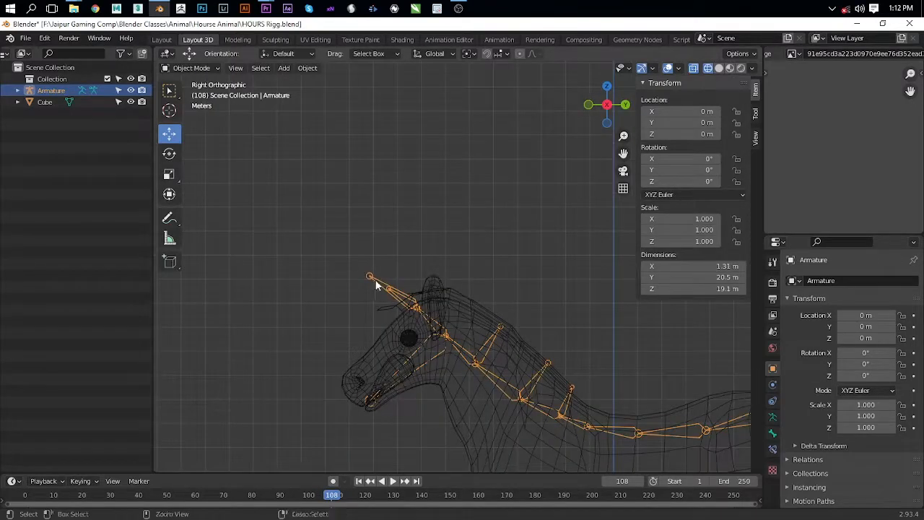
key("ctrl+Tab")
scroll(433, 246, "down", 2)
key("g")
right_click(491, 220)
Step: Try moving the hip spine bone in Pose Mode
middle_click_drag(645, 383, 431, 322, "shift")
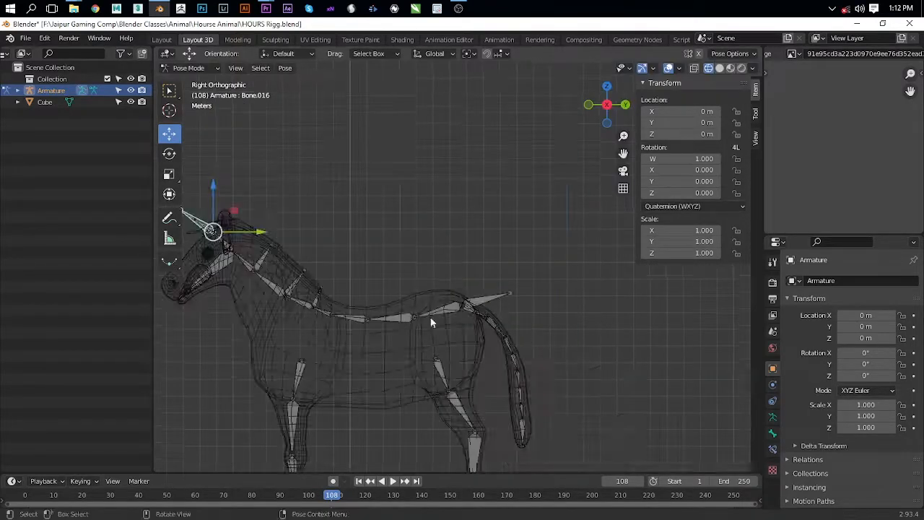
left_click(441, 312)
scroll(472, 310, "down", 4)
key("g")
right_click(394, 322)
scroll(385, 334, "up", 3)
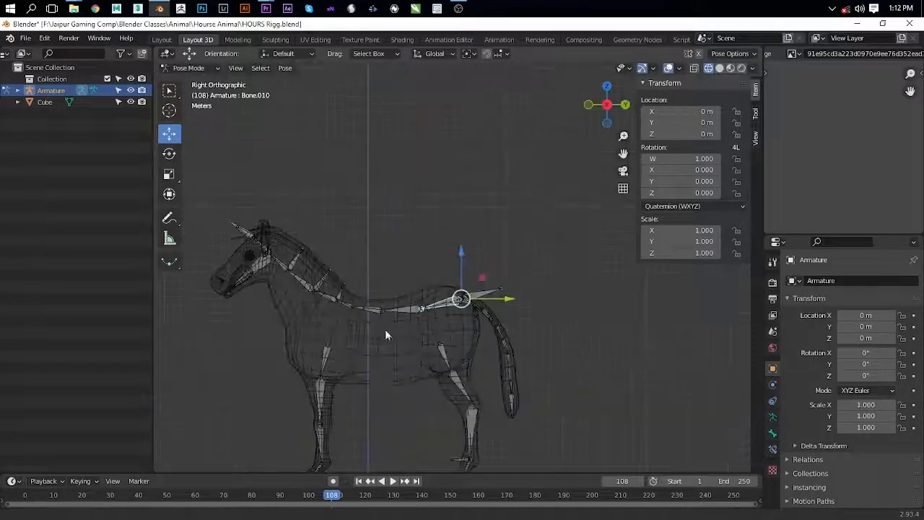
Step: Add an Inverse Kinematics constraint to the front lower-leg bone, with the pastern bone below it as target
middle_click_drag(383, 452, 452, 254, "shift")
scroll(452, 253, "up", 8)
middle_click_drag(410, 203, 670, 243, "shift")
left_click(393, 369)
middle_click_drag(427, 338, 427, 304, "shift")
left_click(427, 304)
left_click(409, 225)
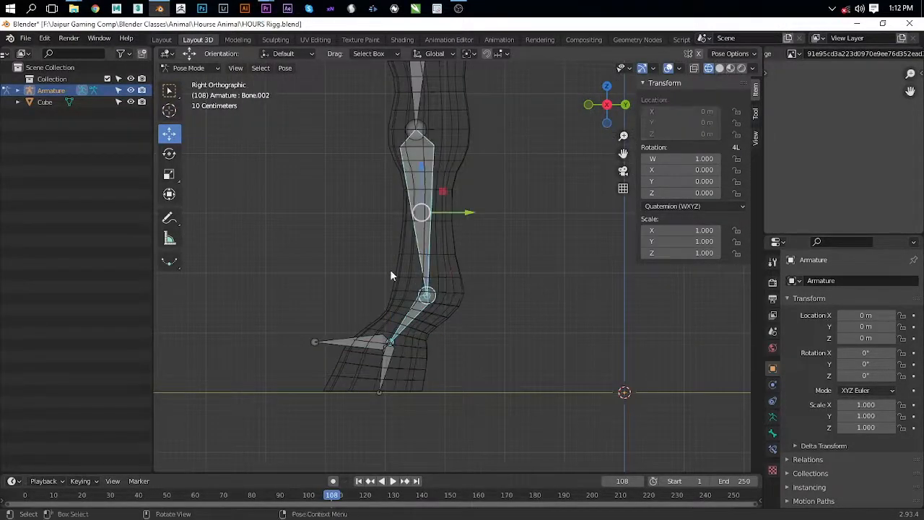
key("shift+ctrl+c")
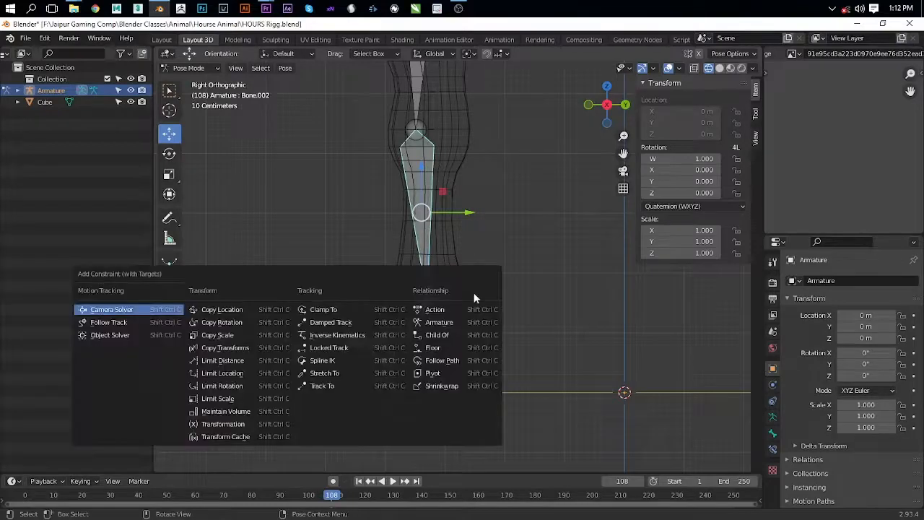
left_click(324, 333)
Step: Set the front lower-leg IK constraint's chain length to 2
left_click(772, 448)
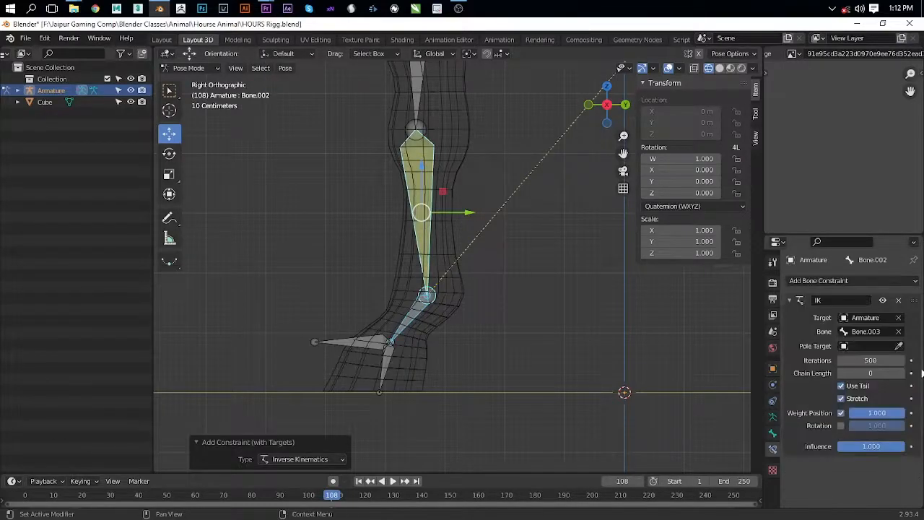
left_click(900, 373)
left_click(900, 373)
Step: Try moving the front pastern bone to test the leg's IK
scroll(471, 327, "down", 4)
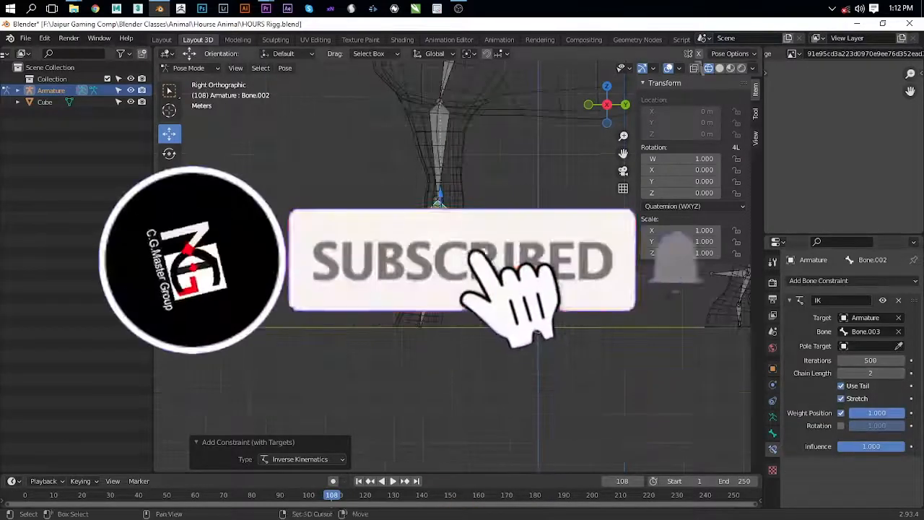
scroll(471, 327, "up", 2)
middle_click_drag(471, 327, 540, 269, "shift")
left_click(352, 327)
key("g")
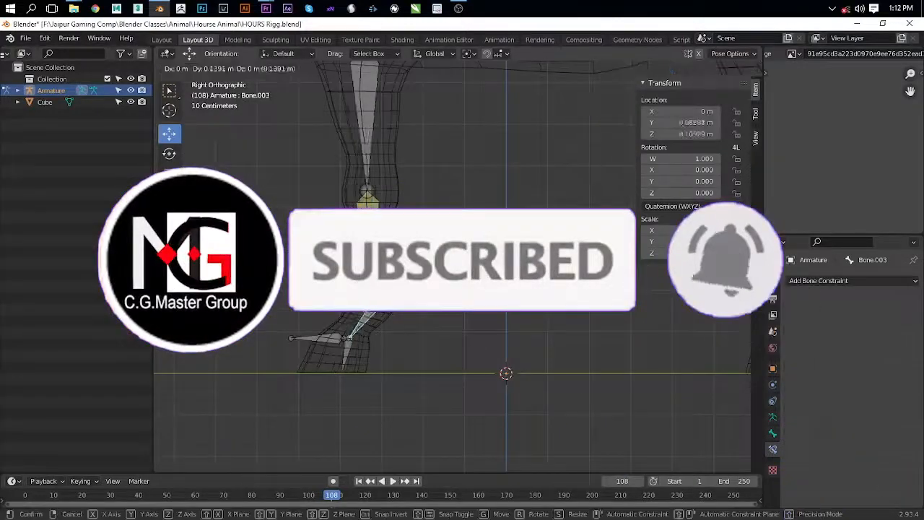
right_click(354, 206)
Step: Add an Inverse Kinematics constraint to the hind lower-leg bone targeting the pastern bone, with chain length 2
middle_click_drag(353, 207, 308, 214, "shift")
scroll(454, 316, "up", 5)
middle_click_drag(337, 319, 509, 274, "shift")
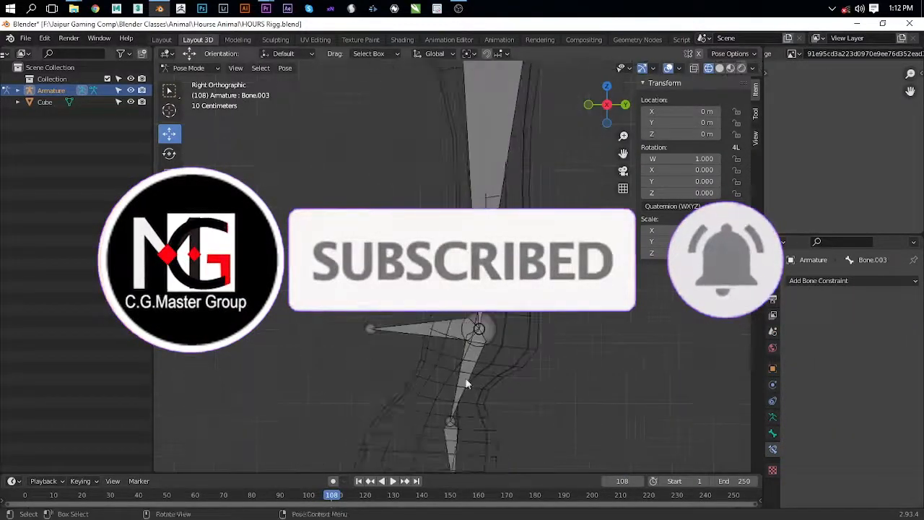
left_click(466, 378)
left_click(480, 328, "shift")
key("ctrl+shift+c")
left_click(476, 320)
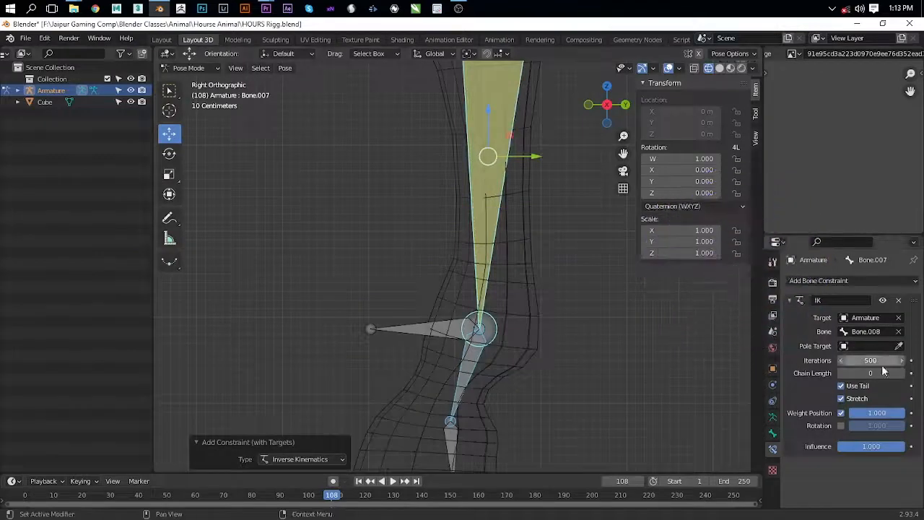
left_click(608, 274)
Step: Try raising the hind pastern bone to test the leg's IK, and undo the move
scroll(462, 252, "down", 4)
scroll(446, 267, "up", 2)
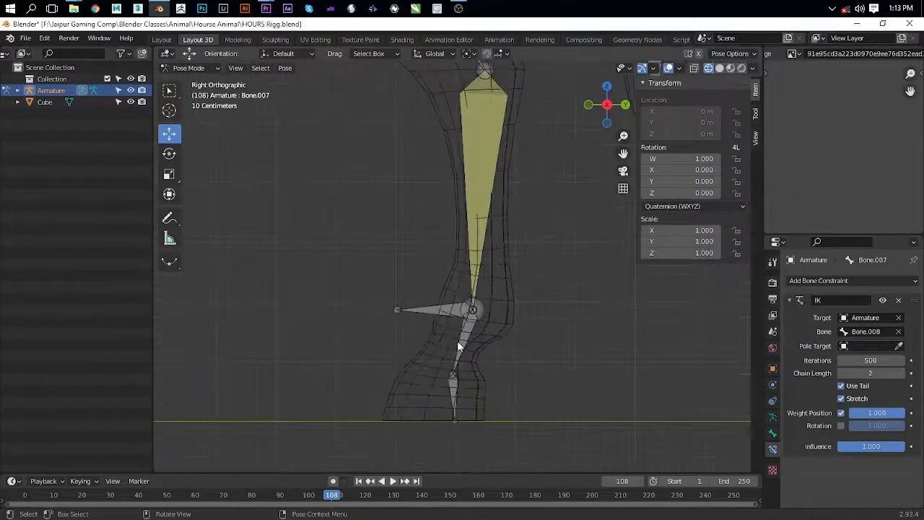
left_click(456, 340)
scroll(482, 278, "down", 1)
left_click_drag(469, 258, 469, 164)
key("ctrl+z")
Step: In Edit Mode, parent the hind pastern bone to the horizontal hind-foot control bone using Keep Offset
scroll(572, 337, "down", 5)
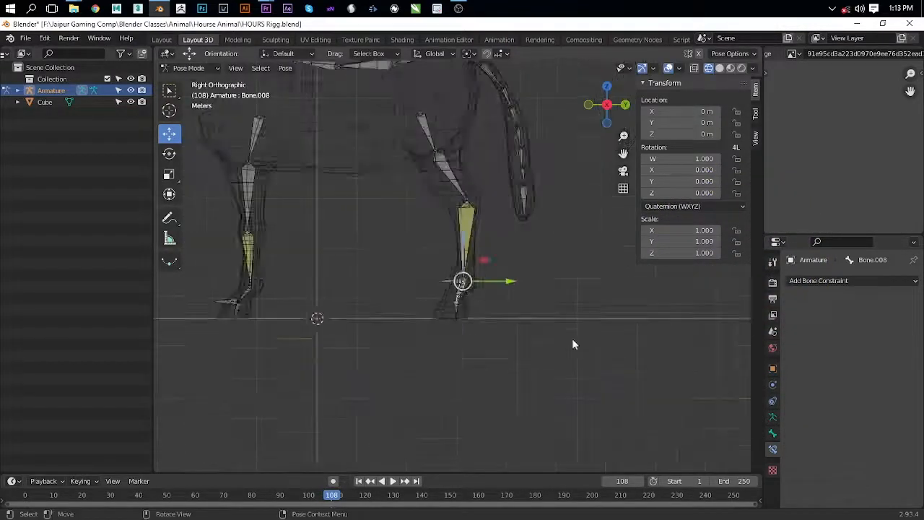
scroll(433, 306, "up", 3)
scroll(413, 285, "up", 4)
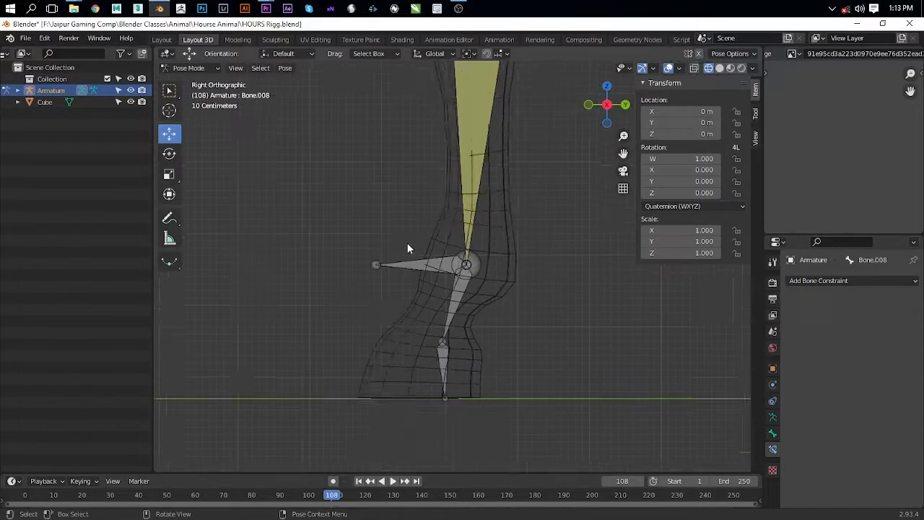
left_click(414, 263)
key("Tab")
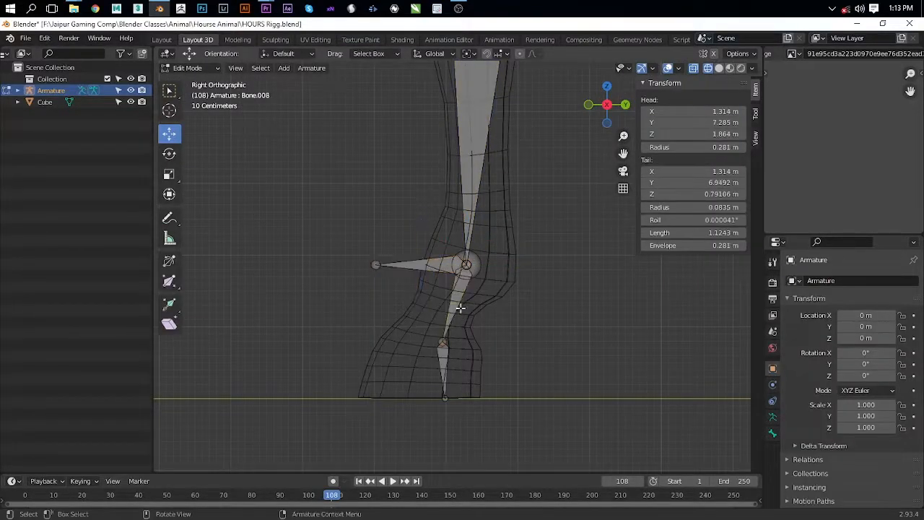
key("ctrl+p")
left_click(427, 292)
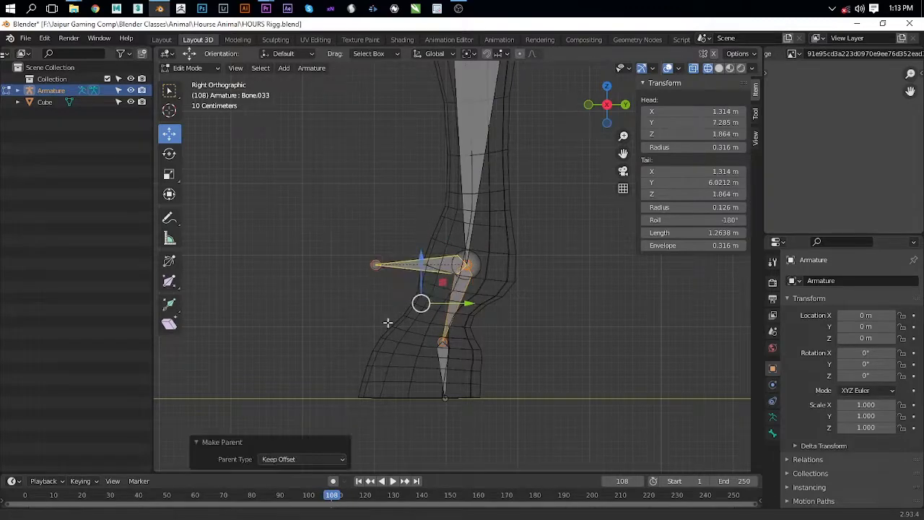
Step: Parent the front pastern bone to the horizontal front-foot control bone using Keep Offset
scroll(305, 303, "down", 5)
scroll(301, 345, "up", 4)
left_click(282, 349)
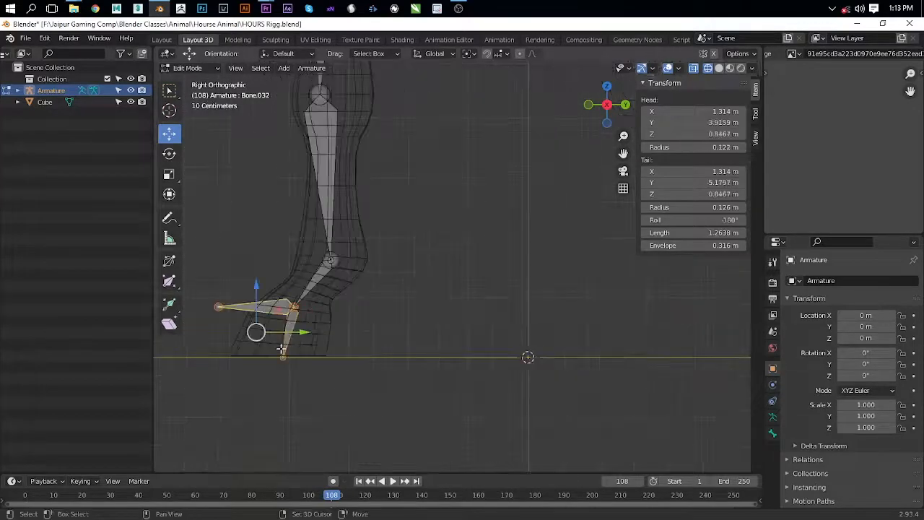
key("ctrl+p")
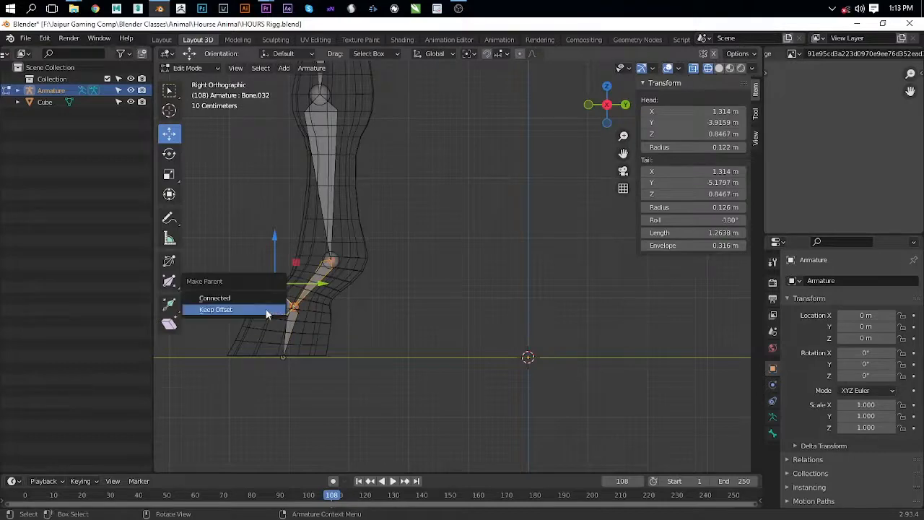
left_click(266, 309)
Step: Try raising the front-foot control bone in Pose Mode
key("Tab")
scroll(345, 287, "down", 3)
left_click_drag(361, 245, 363, 207)
right_click(363, 207)
middle_click_drag(627, 268, 613, 308, "shift")
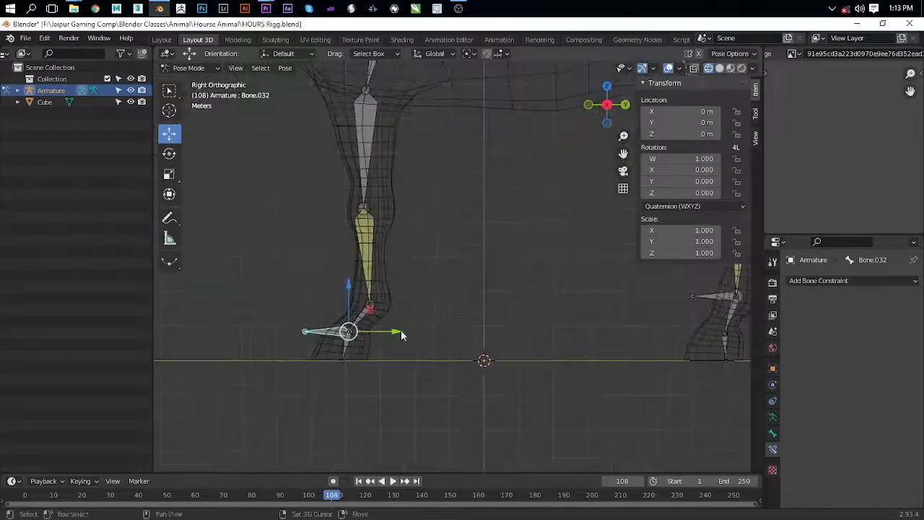
Step: In Edit Mode, move the front-foot control bone up to the fetlock joint, about 0.62 m in Y and 0.78 m in Z
key("Tab")
scroll(454, 358, "up", 4)
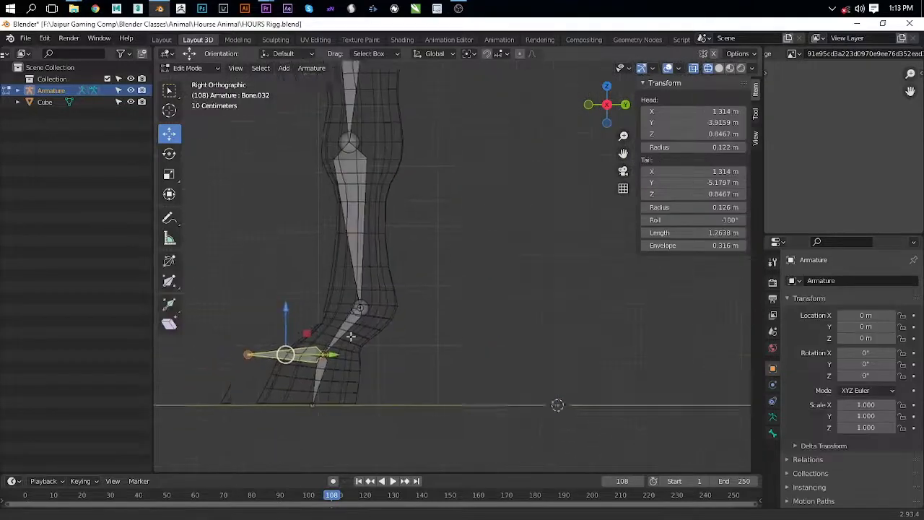
key("g")
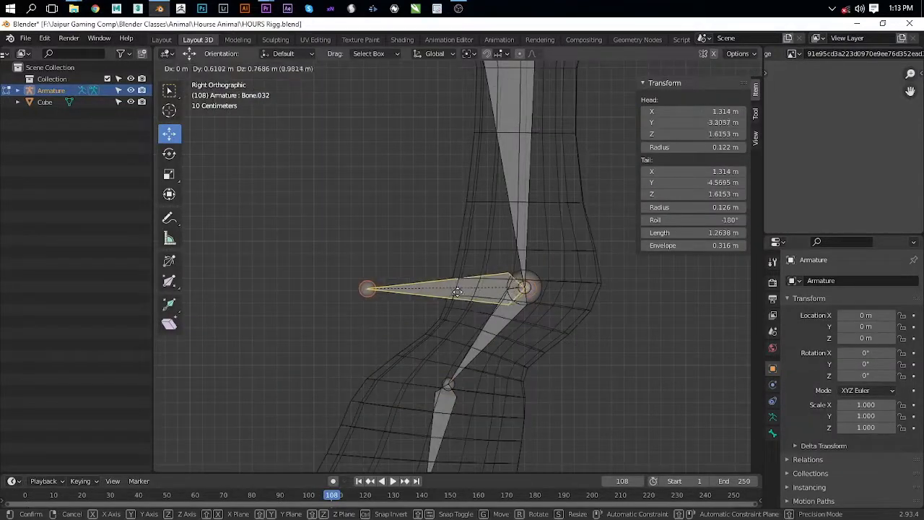
left_click(458, 291)
left_click(358, 313)
Step: Check the front-foot control bone's placement against the solid-shaded leg, and return to wireframe shading
scroll(404, 321, "down", 6)
key("shift+z")
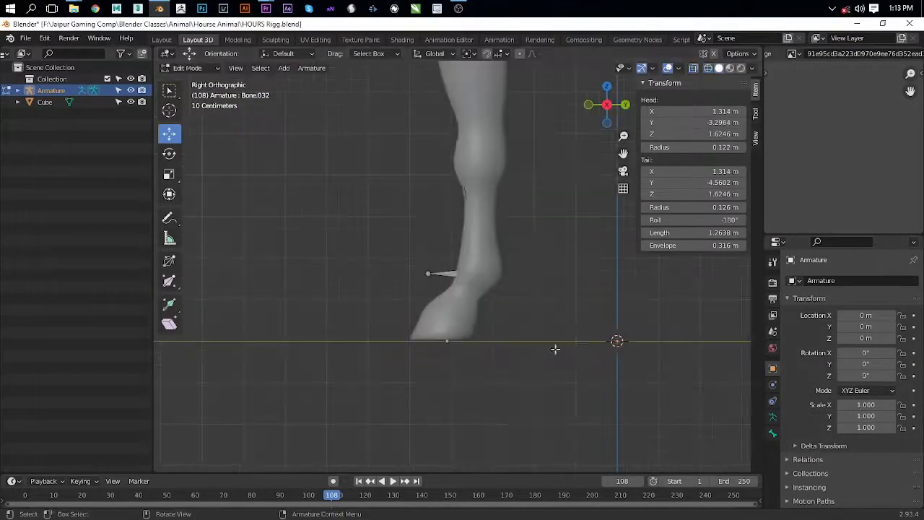
scroll(555, 349, "down", 2)
scroll(801, 347, "down", 2)
middle_click_drag(503, 308, 450, 348, "shift")
key("z")
left_click(305, 312)
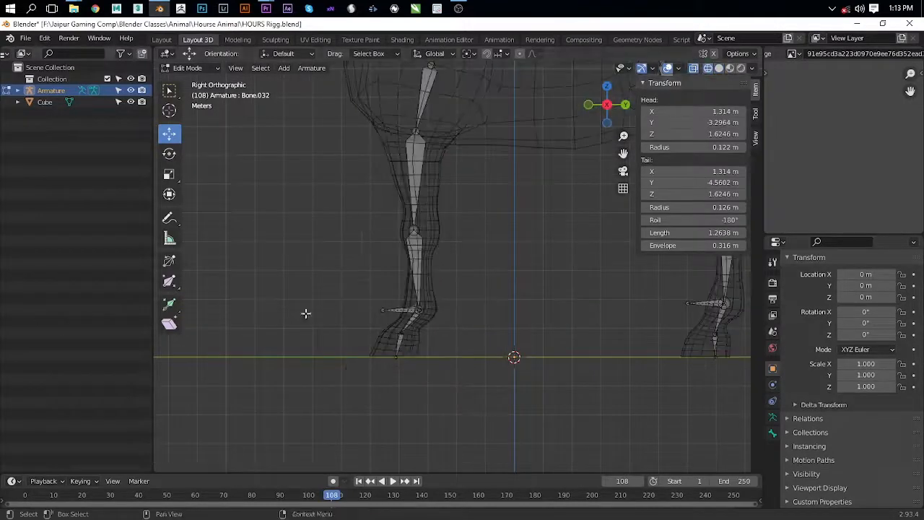
Step: Switch the armature to Pose Mode and try moving the front-foot control bone
key("ctrl+Tab")
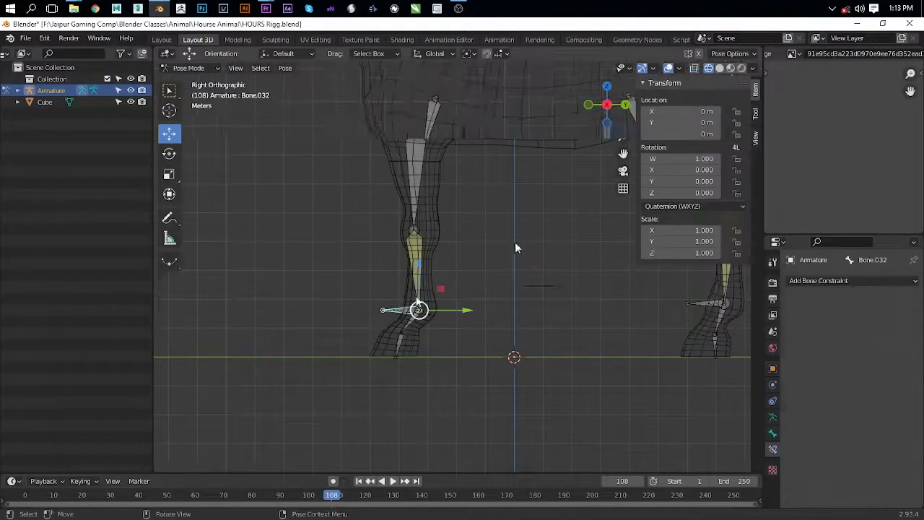
key("g")
left_click_drag(510, 202, 514, 217)
right_click(513, 216)
Step: Add a Copy Rotation constraint to the first tail bone, targeting the tail control bone above it
middle_click_drag(573, 182, 491, 311, "shift")
scroll(490, 310, "up", 2)
middle_click_drag(523, 273, 465, 300, "shift")
scroll(465, 299, "up", 6)
scroll(467, 300, "up", 1)
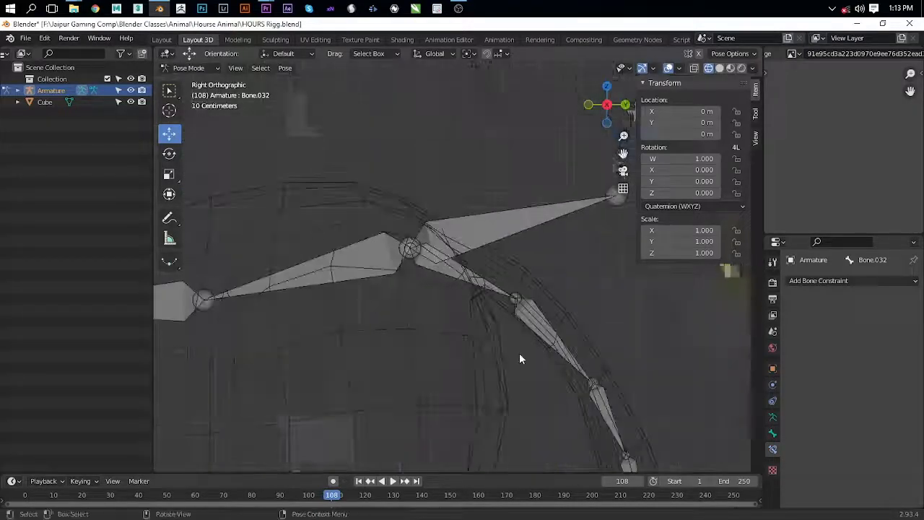
left_click(476, 280)
middle_click_drag(544, 334, 508, 295, "shift")
left_click(509, 303)
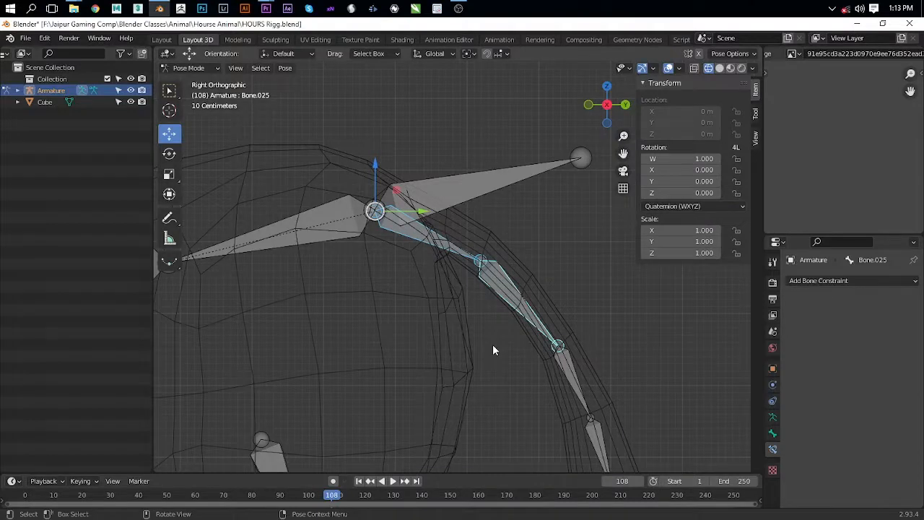
left_click(428, 244, "shift")
key("shift+ctrl+c")
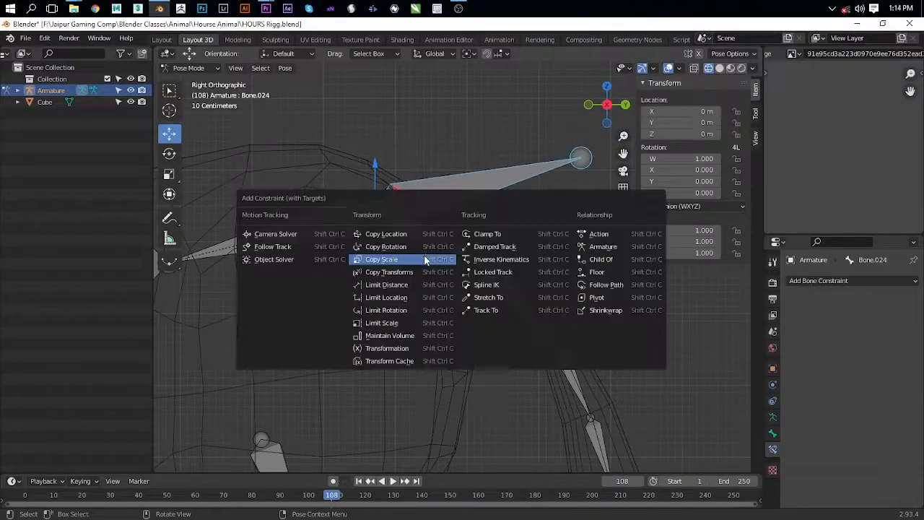
left_click(424, 248)
Step: Add a Copy Rotation constraint to the second tail bone, targeting the first tail bone
left_click(528, 188, "shift")
left_click(450, 194)
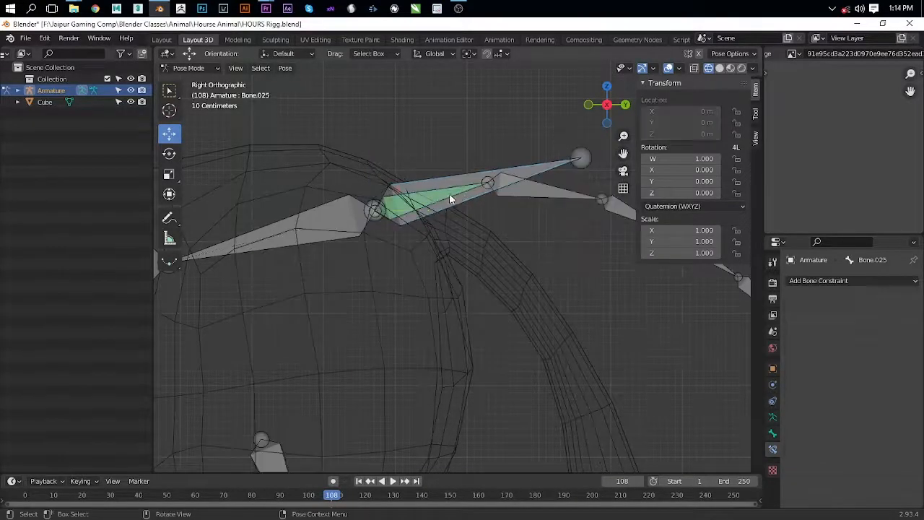
left_click(451, 194)
left_click(547, 193)
left_click(472, 185)
left_click(538, 204, "shift")
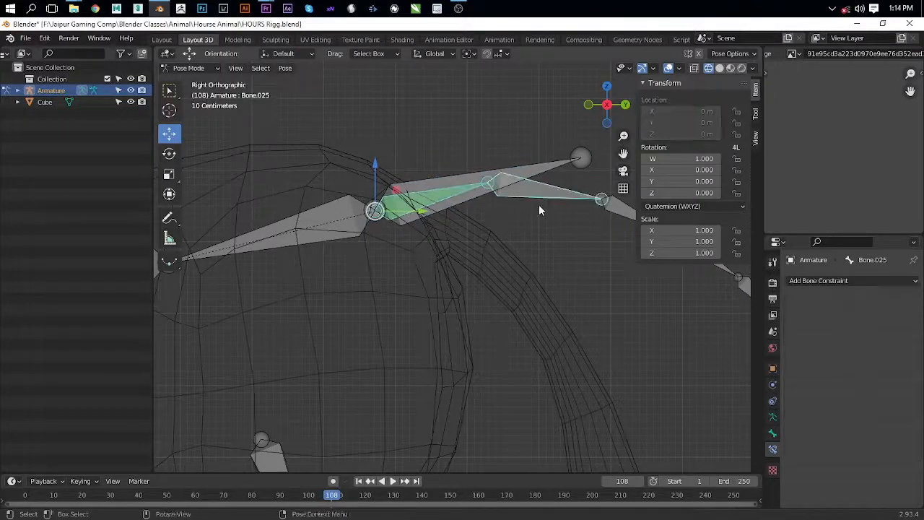
key("shift+ctrl+c")
left_click(537, 206)
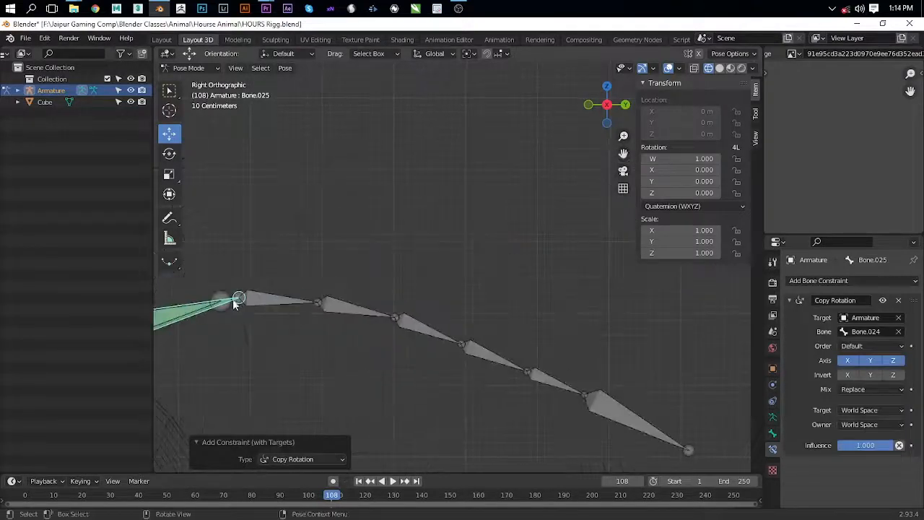
Step: Add Copy Rotation constraints to the third and fourth tail bones, each targeting the tail bone before it
left_click(212, 309)
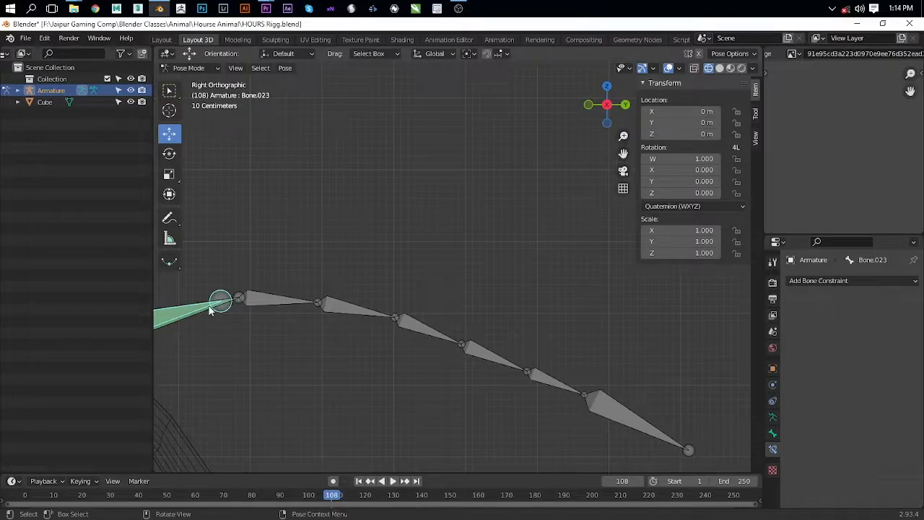
left_click(234, 301)
left_click(288, 298, "shift")
key("shift+ctrl+c")
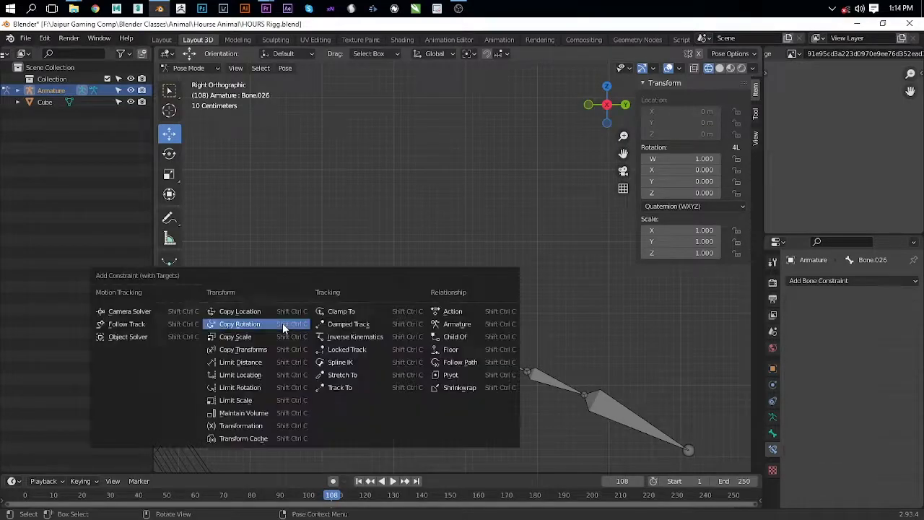
left_click(282, 322)
left_click(301, 291)
left_click(337, 275, "shift")
key("shift+ctrl+c")
left_click(331, 315)
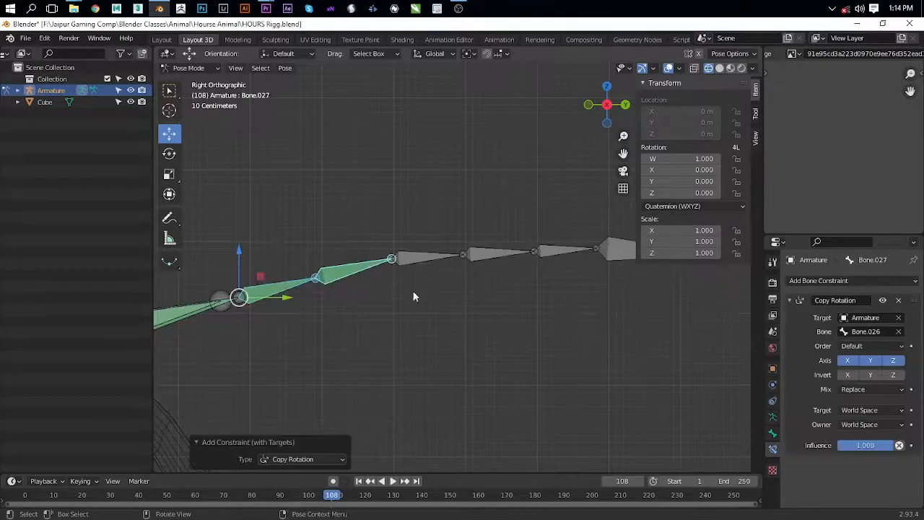
Step: Add a Copy Rotation constraint to the fifth tail bone, targeting the fourth tail bone
left_click(364, 267)
left_click(410, 259, "shift")
key("shift+c")
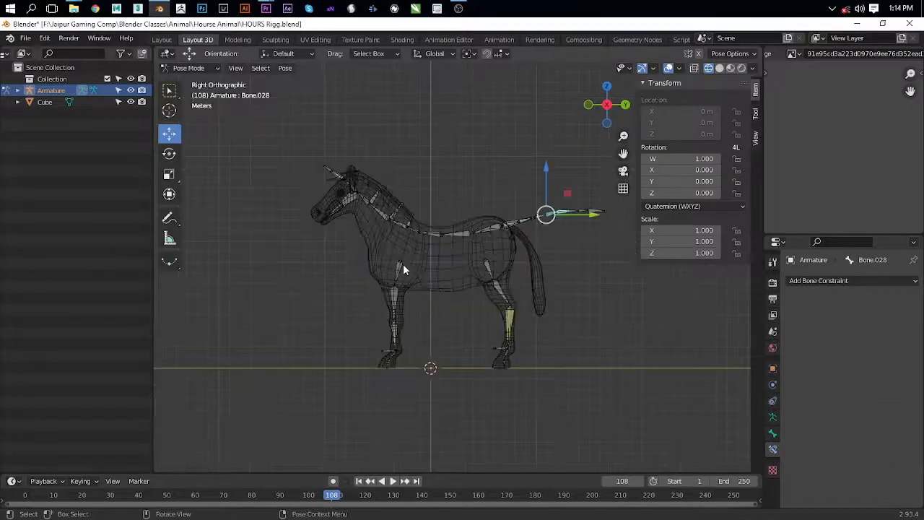
scroll(441, 260, "up", 5)
scroll(441, 263, "up", 5)
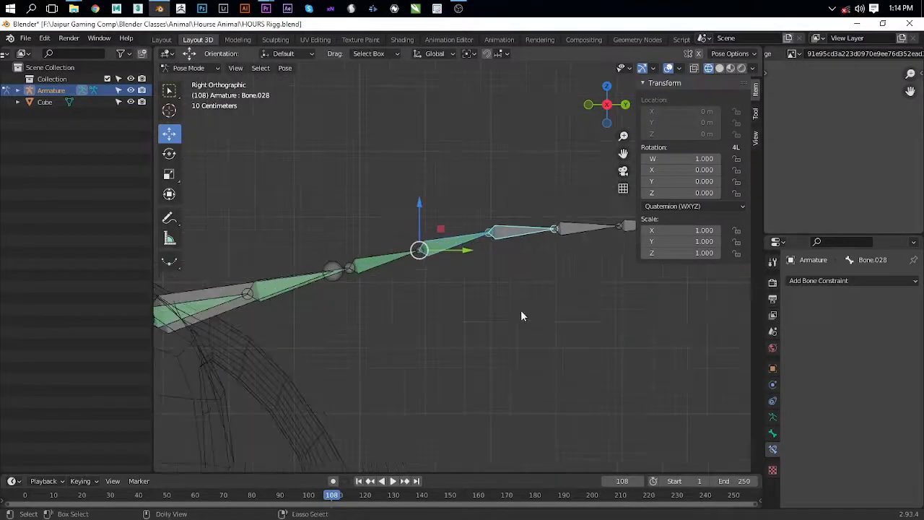
key("shift+ctrl+c")
left_click(514, 313)
Step: Add a Copy Rotation constraint to the sixth tail bone, targeting the fifth tail bone
middle_click_drag(560, 243, 502, 304, "shift")
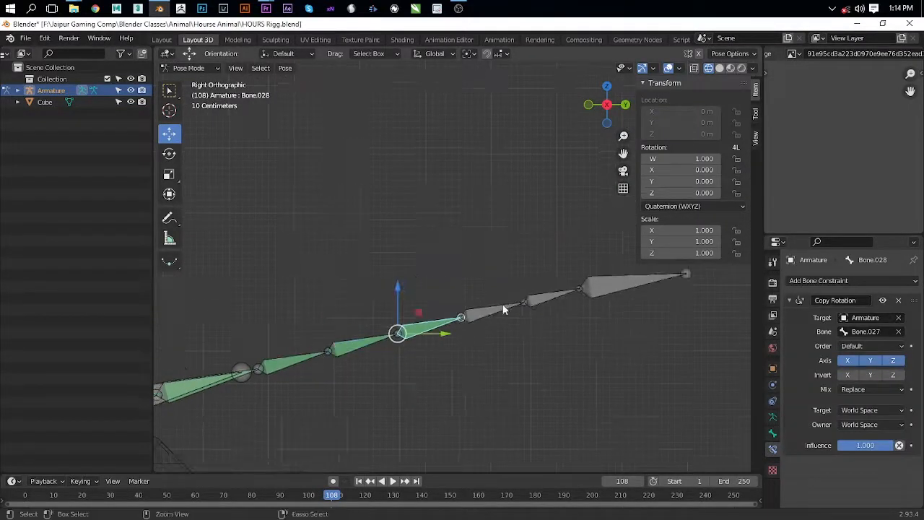
left_click(492, 307, "shift")
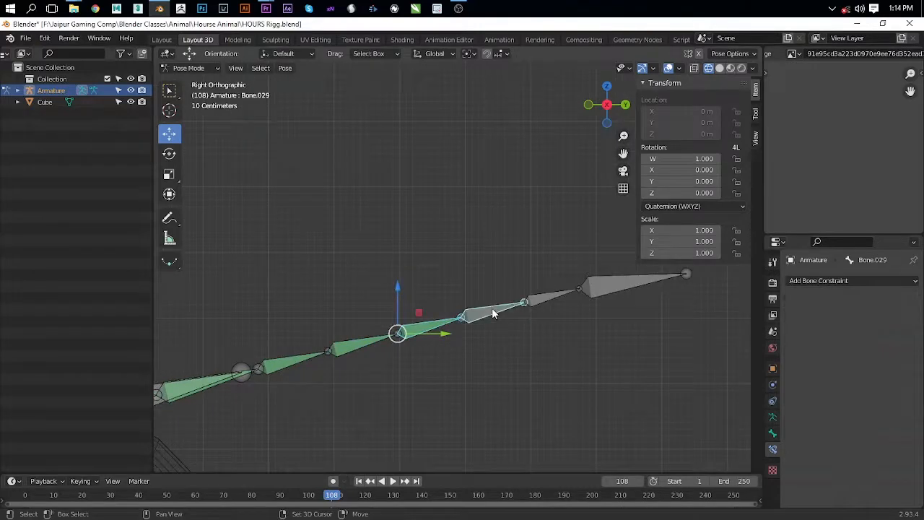
key("shift+ctrl+c")
left_click(493, 310)
Step: Add Copy Rotation constraints to the last two tail bones, each targeting the tail bone before it
middle_click_drag(509, 345, 484, 359, "shift")
left_click(421, 364, "shift")
key("shift+ctrl+c")
left_click(453, 355)
left_click(484, 358, "shift")
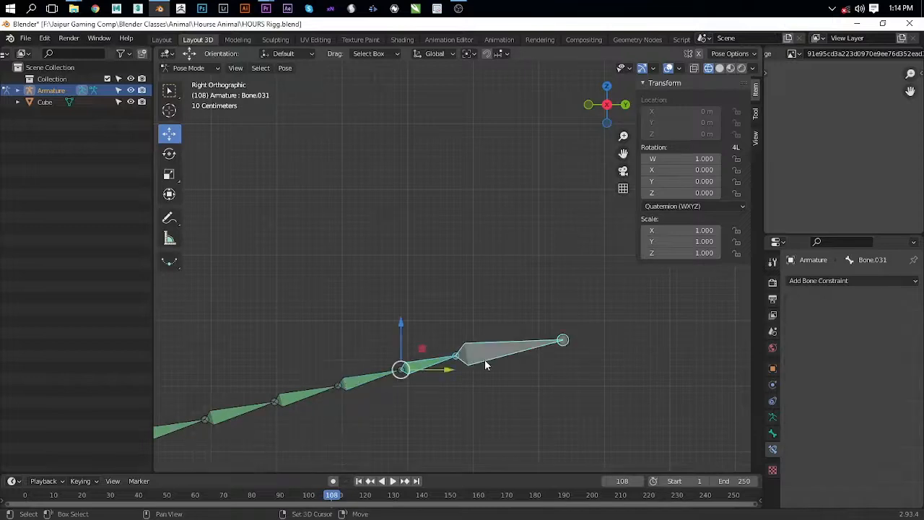
key("shift+ctrl+c")
left_click(485, 359)
Step: Select all tail bones with the first one active and set their Copy Rotation owner and target spaces to Local Space
left_click(547, 338)
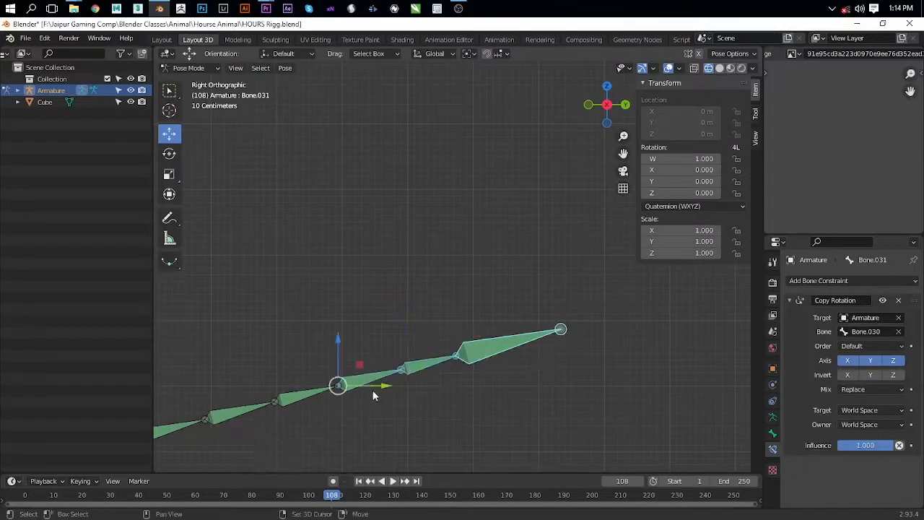
middle_click_drag(372, 394, 550, 264, "shift")
scroll(390, 352, "up", 6)
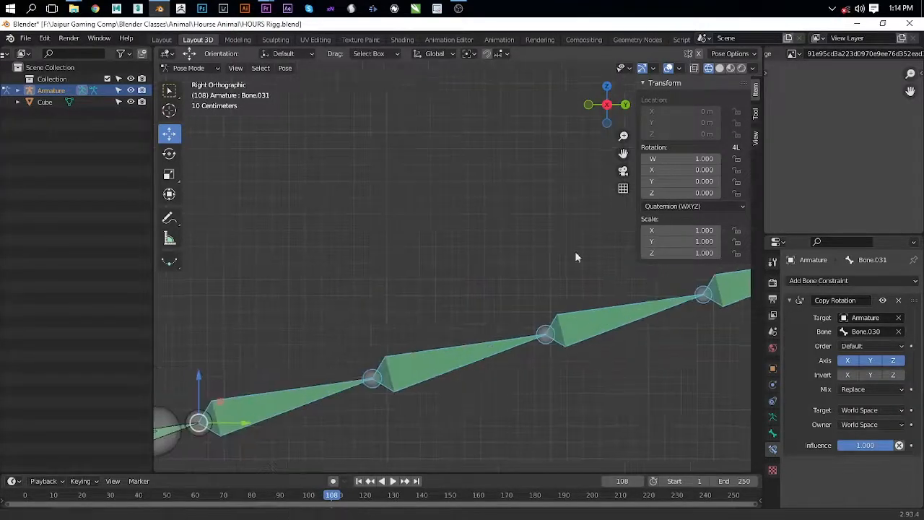
left_click(382, 346)
scroll(374, 345, "down", 4)
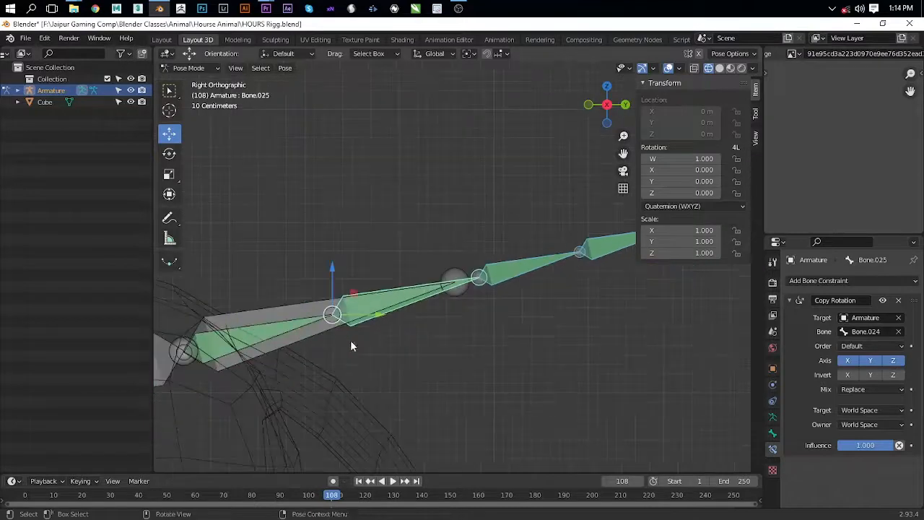
left_click(213, 345)
left_click(268, 323)
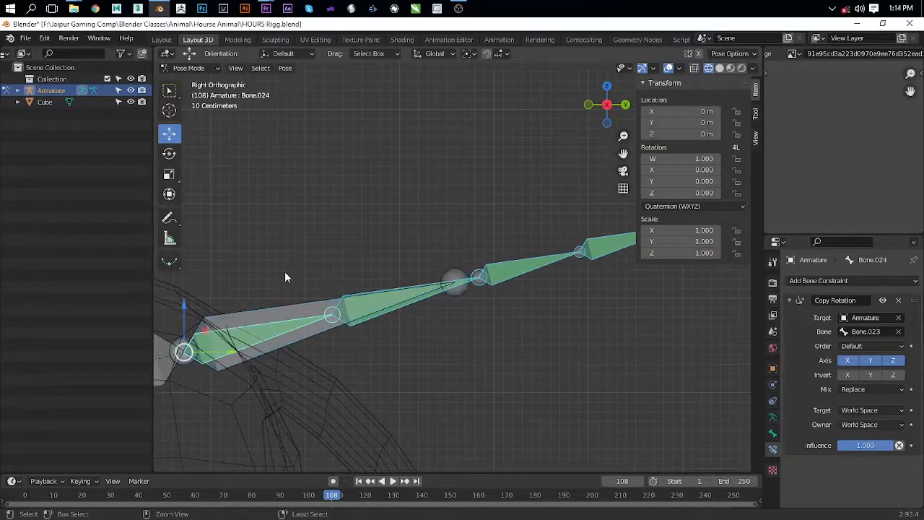
scroll(605, 368, "down", 3, "ctrl")
left_click(877, 424)
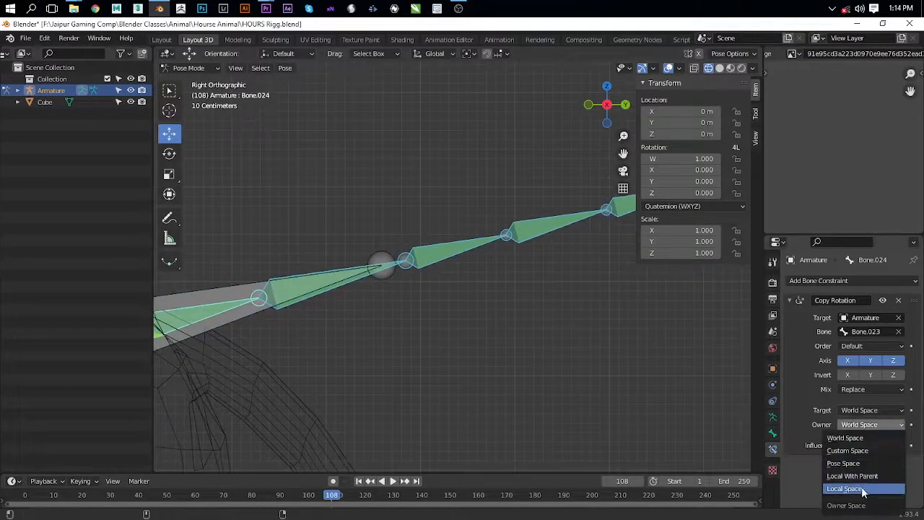
left_click(844, 489)
left_click(869, 410)
left_click(865, 462)
Step: Try rotating the tail control bone to test whether the tail chain follows it
scroll(496, 295, "down", 5)
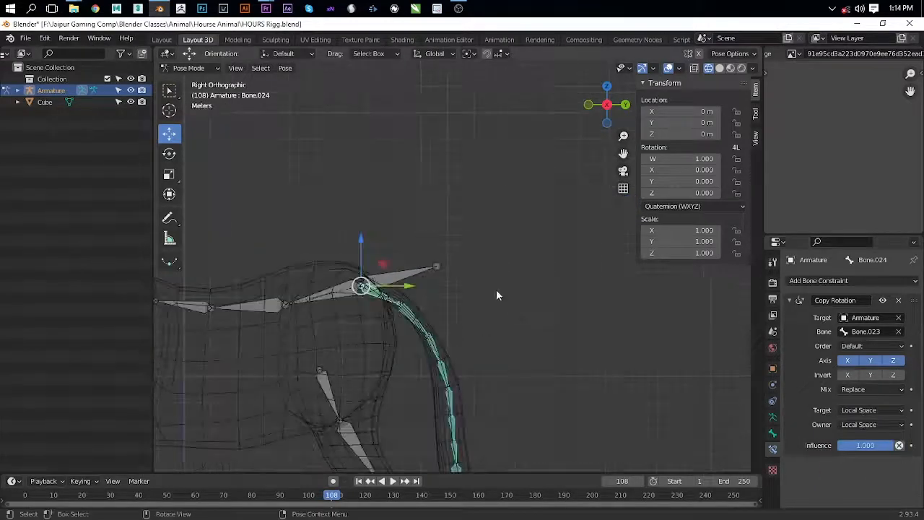
left_click(436, 282)
key("r")
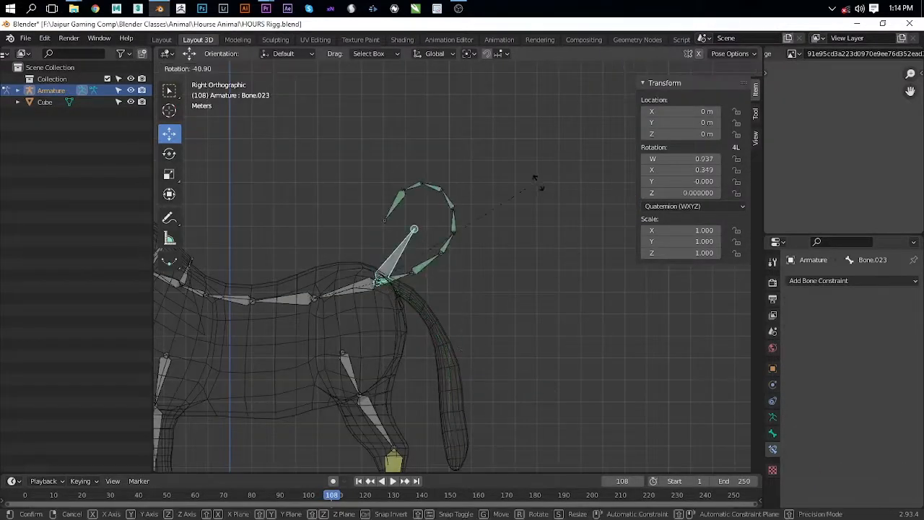
key("Escape")
Step: Try lowering the hip bone about 2.46 m to test the body and legs
scroll(422, 171, "down", 4)
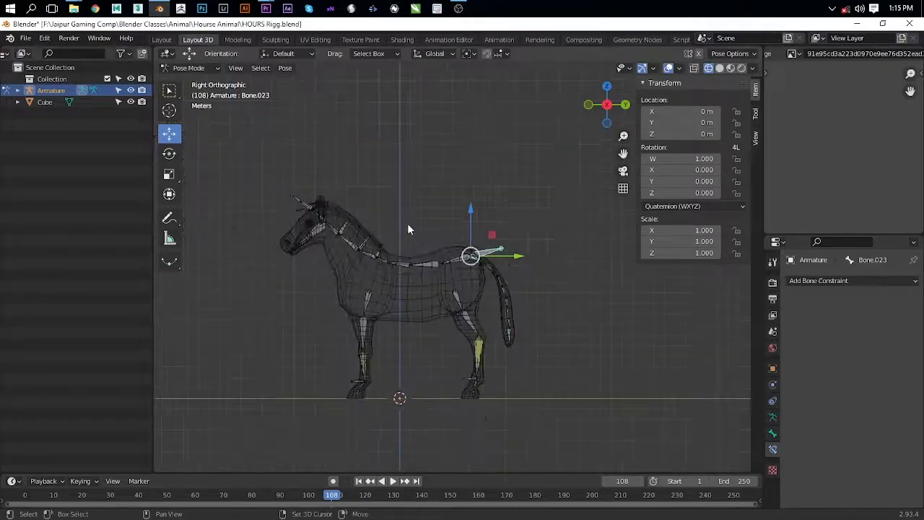
scroll(469, 293, "up", 2)
key("g")
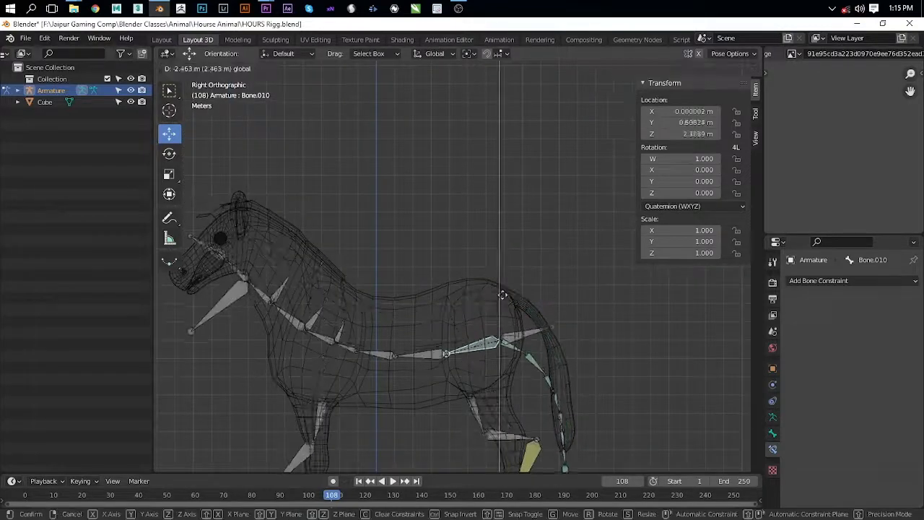
key("Escape")
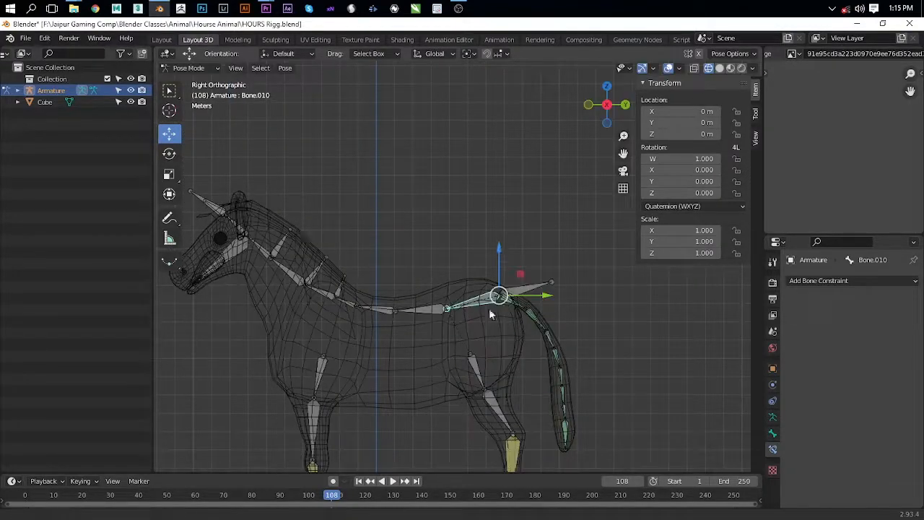
Step: Add an Inverse Kinematics constraint with chain length 3 to the short head bone, targeting the adjoining head control bone
scroll(277, 257, "up", 4)
middle_click_drag(277, 257, 445, 336, "shift")
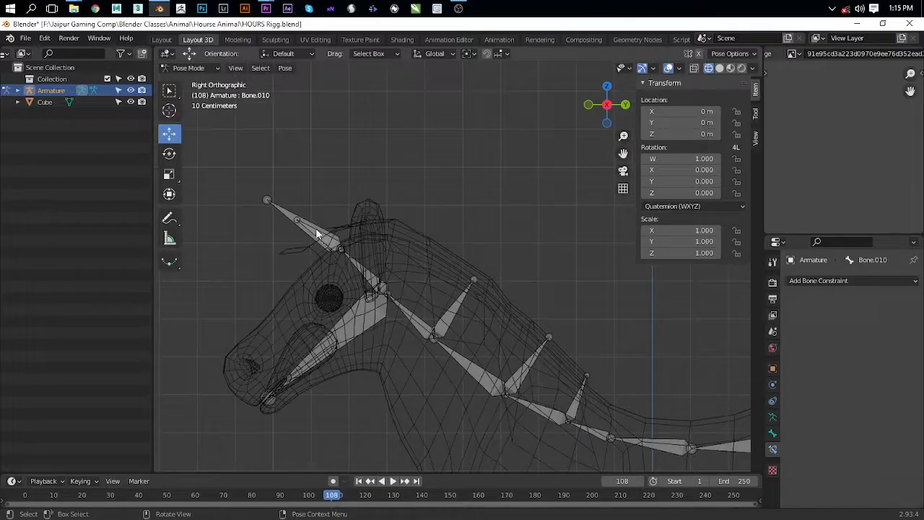
left_click(366, 301, "shift")
key("shift+ctrl+c")
left_click(406, 316)
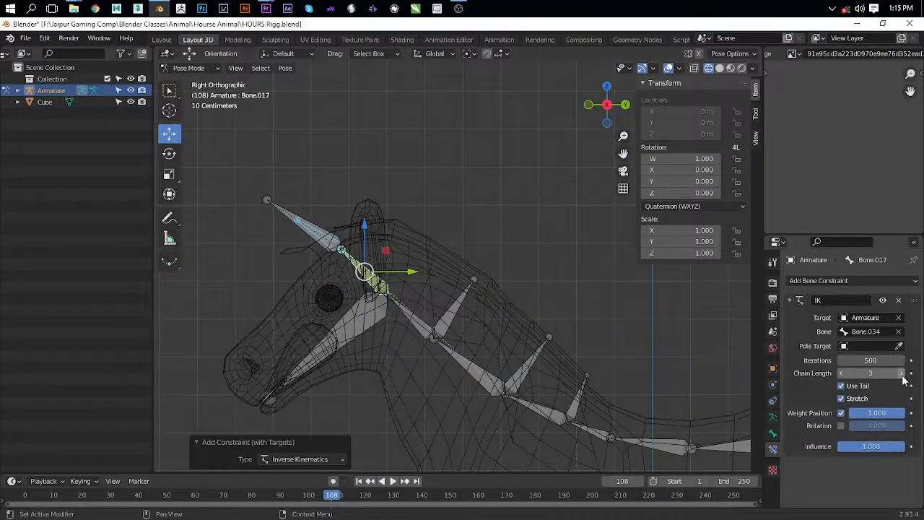
Step: Select the head control bone and try moving it to test the head's Inverse Kinematics
left_click(321, 240)
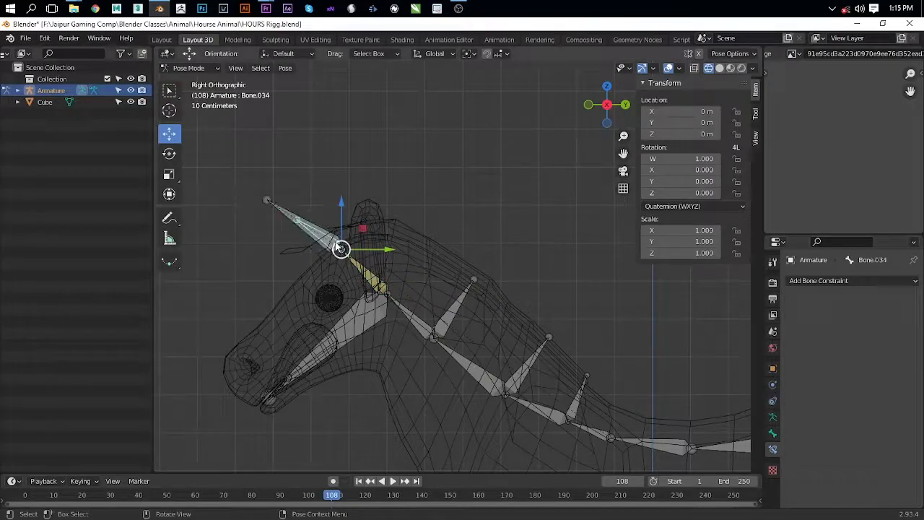
scroll(341, 247, "down", 3)
key("g")
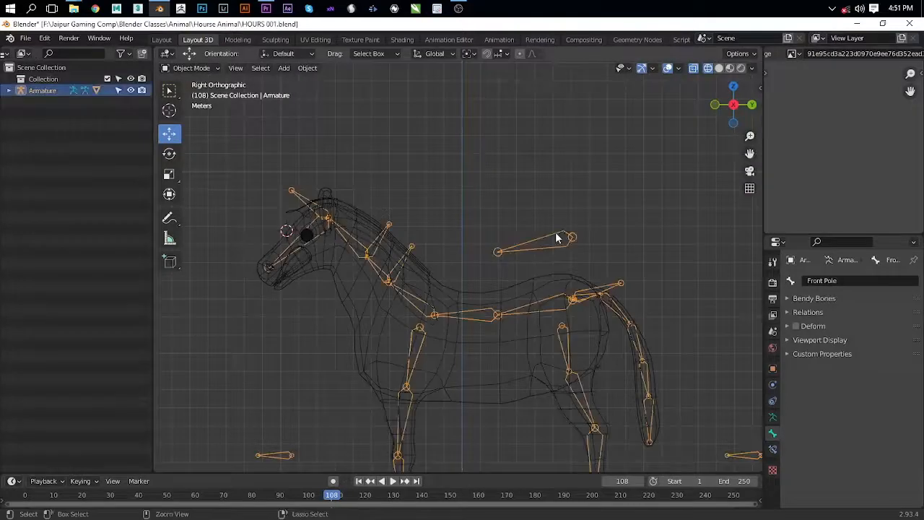
Step: In Pose Mode, move the Hip CTRL bone down about 1.76 m
key("ctrl+Tab")
scroll(568, 206, "down", 1)
left_click_drag(554, 200, 558, 225)
middle_click_drag(542, 223, 507, 174, "shift")
scroll(507, 177, "up", 2)
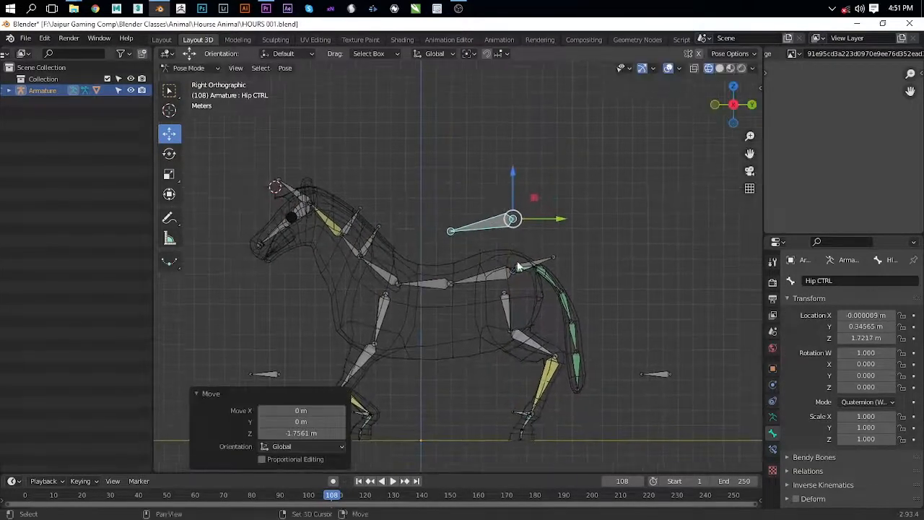
Step: Rotate the Tail CTRL bone about -35.9° to raise the tail
left_click(576, 263)
key("r")
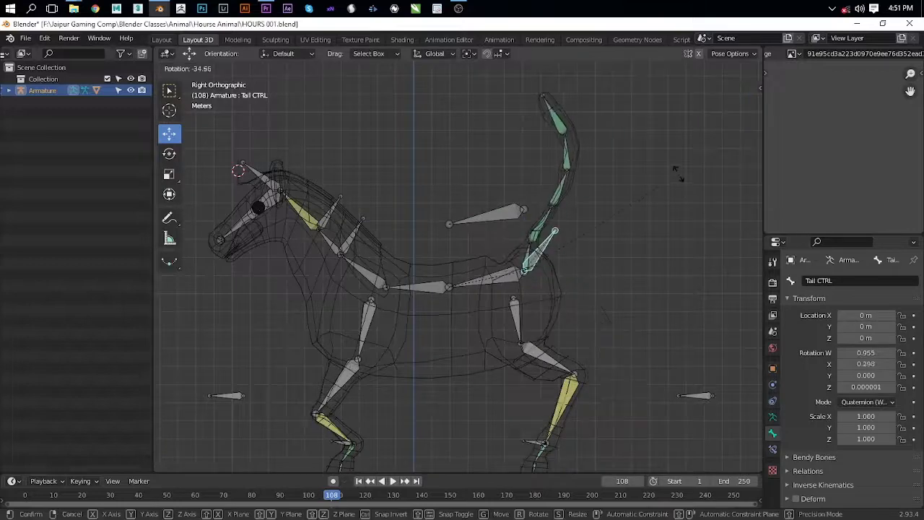
left_click(673, 174)
Step: Lower the Head CTRL bone, moving it about -3.12 m in Y and -2.93 m in Z
middle_click_drag(323, 209, 490, 245, "shift")
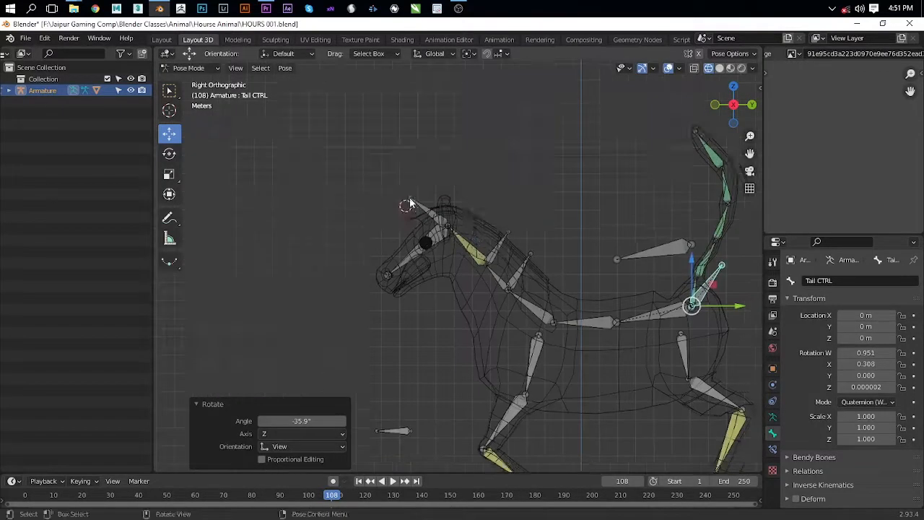
left_click(410, 201)
key("g")
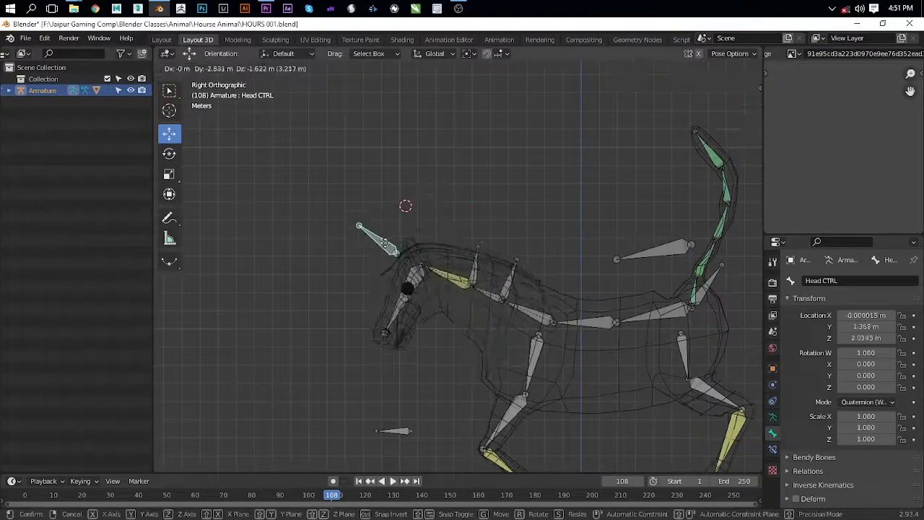
left_click(384, 272)
Step: Examine the posed horse in Solid and Material Preview shading, including from its opposite side
key("z")
left_click(435, 259)
scroll(446, 231, "down", 4)
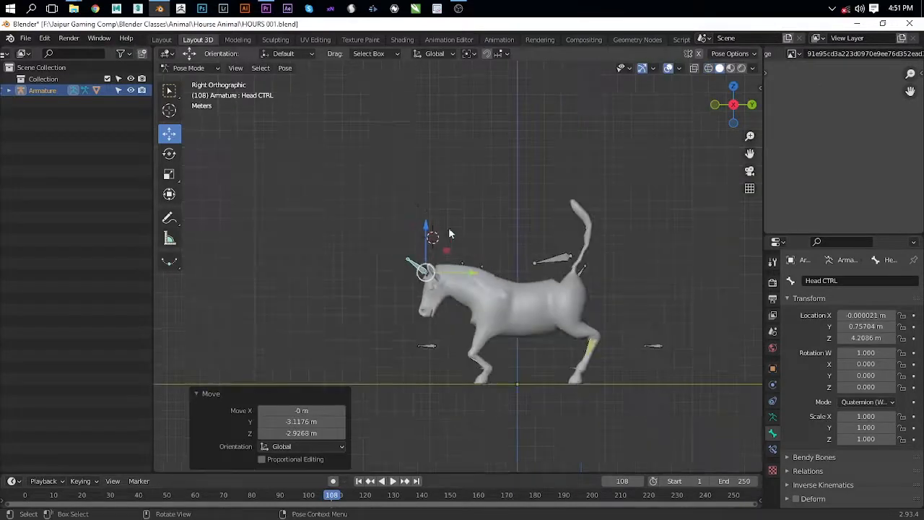
key("z")
left_click(472, 349)
middle_click_drag(413, 281, 639, 266)
scroll(495, 267, "up", 6)
scroll(496, 267, "down", 3)
middle_click_drag(569, 277, 574, 244, "shift")
scroll(574, 244, "down", 6)
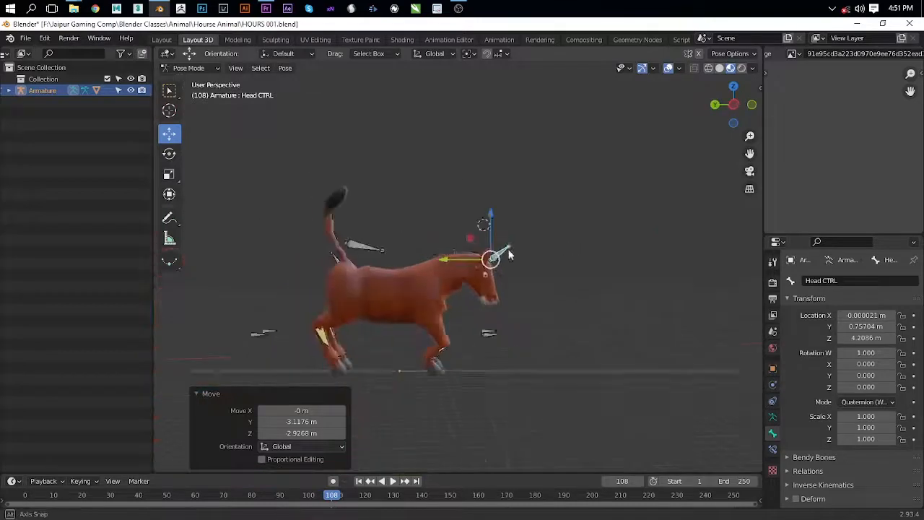
Step: Move the Front Leg CTRL.L bone forward, about -0.99 m in X, -3.84 m in Y and -0.45 m in Z
middle_click_drag(509, 254, 466, 296)
middle_click_drag(465, 361, 422, 341, "shift")
scroll(444, 307, "up", 4)
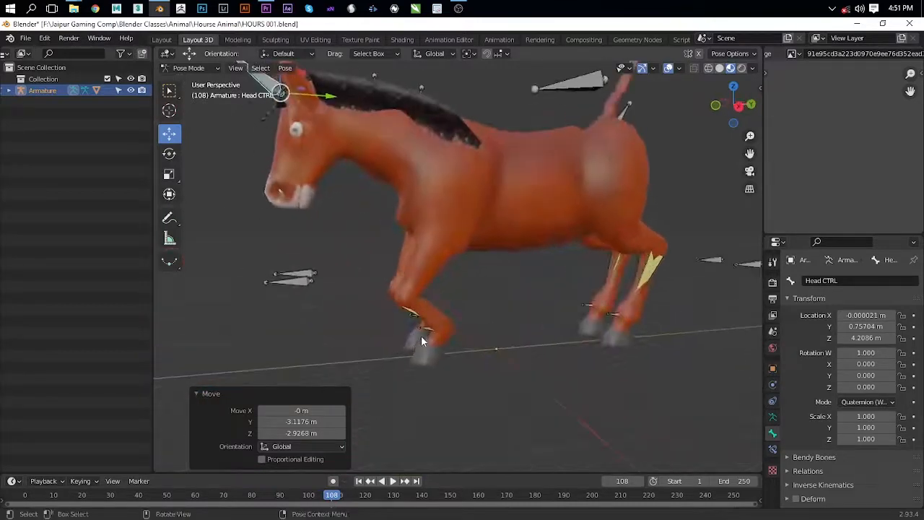
left_click(422, 333)
key("g")
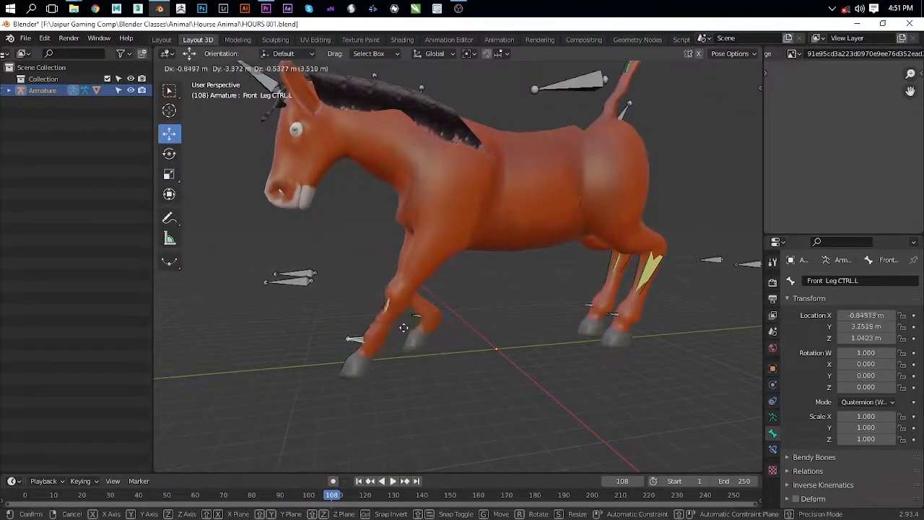
left_click(406, 324)
Step: Move the Front Leg CTRL.L.001 bone back about 4.16 m along Y, rotate it about -76°, and adjust its position under the belly
middle_click_drag(441, 312, 433, 317)
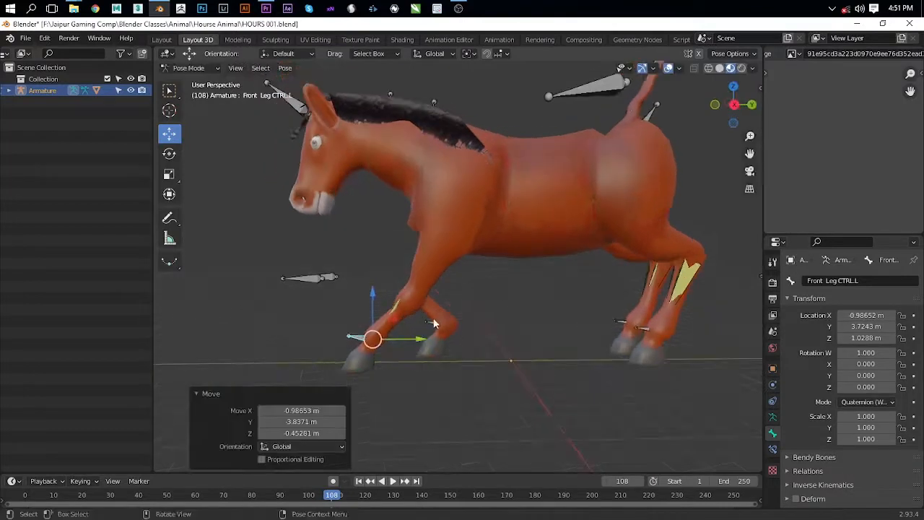
left_click(434, 324)
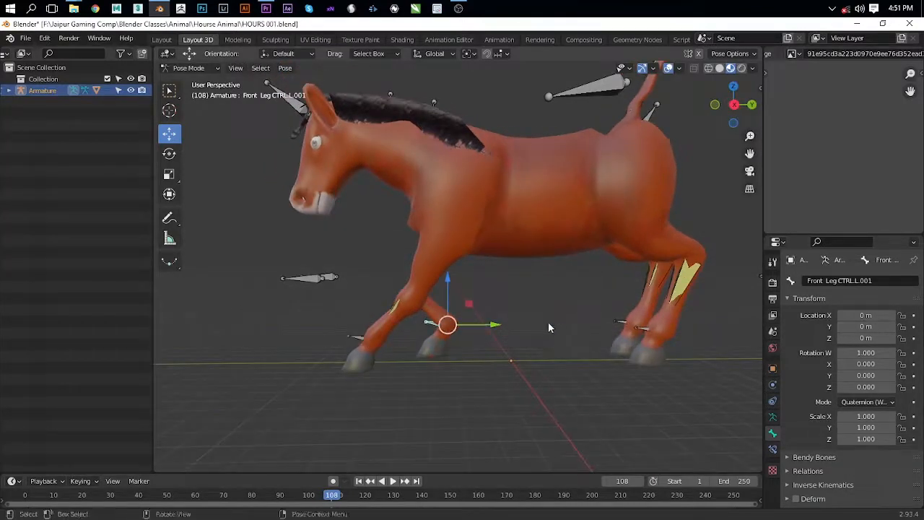
left_click_drag(493, 327, 567, 320)
key("r")
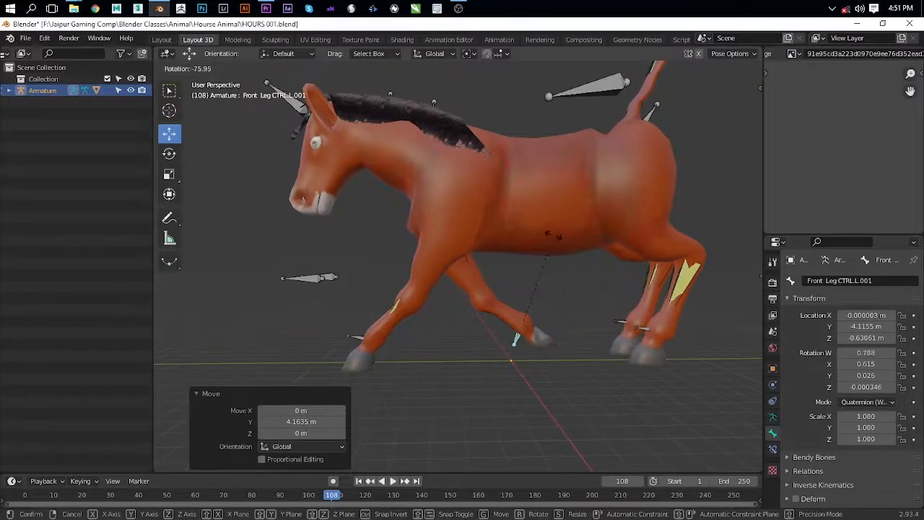
left_click(547, 235)
key("g")
left_click(537, 316)
Step: Move the Back Leg CTRL.L bone back about 4.24 m along Y and rotate it about -31.9°
middle_click_drag(607, 325, 384, 311, "shift")
left_click(401, 318)
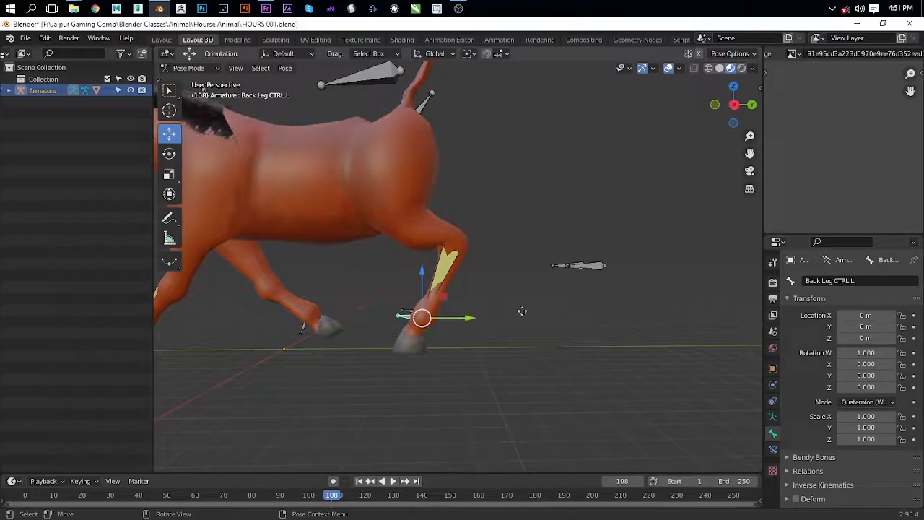
key("g")
key("y")
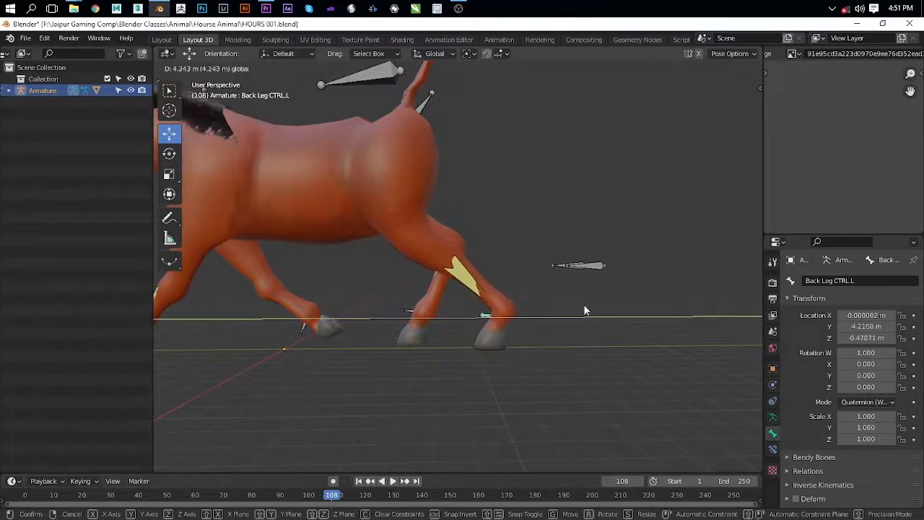
left_click(585, 311)
key("r")
left_click(601, 246)
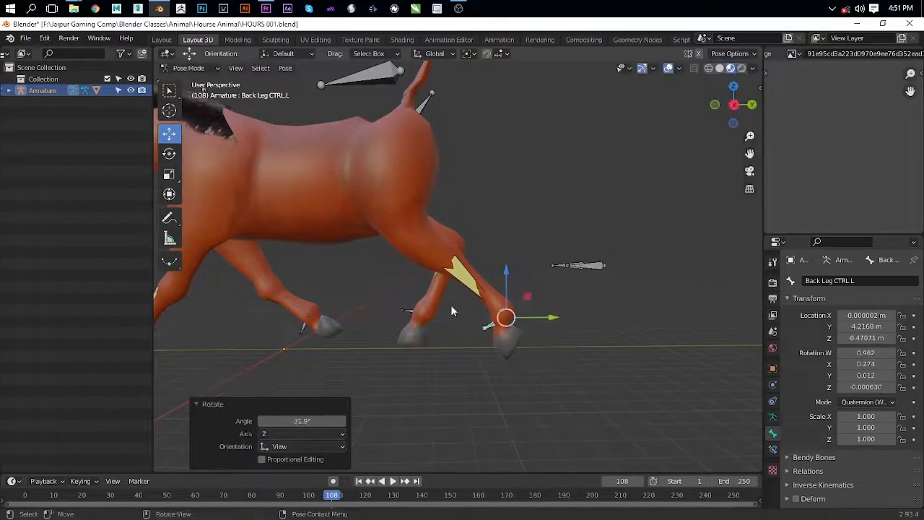
Step: Move the Back Leg CTRL.L.001 bone back about 3.4 m along Y
left_click(395, 307)
middle_click_drag(395, 307, 529, 367)
scroll(520, 302, "up", 5)
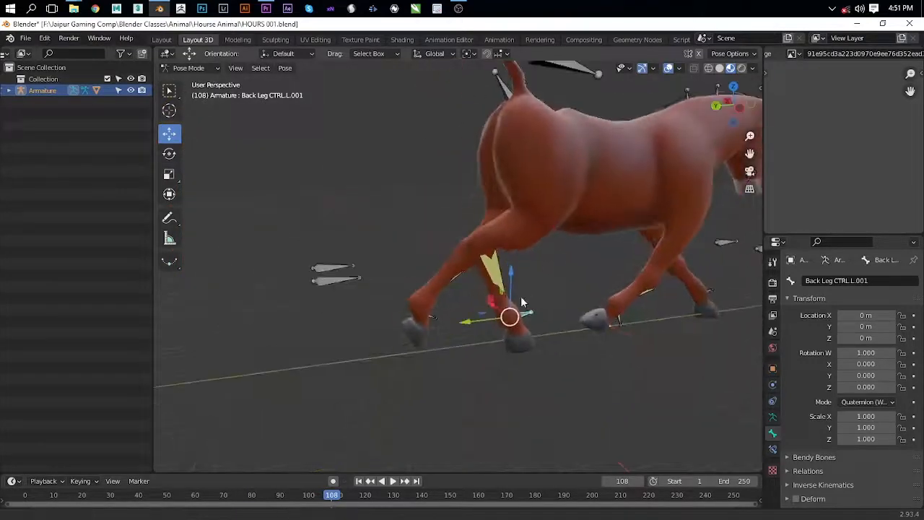
left_click_drag(467, 326, 397, 329)
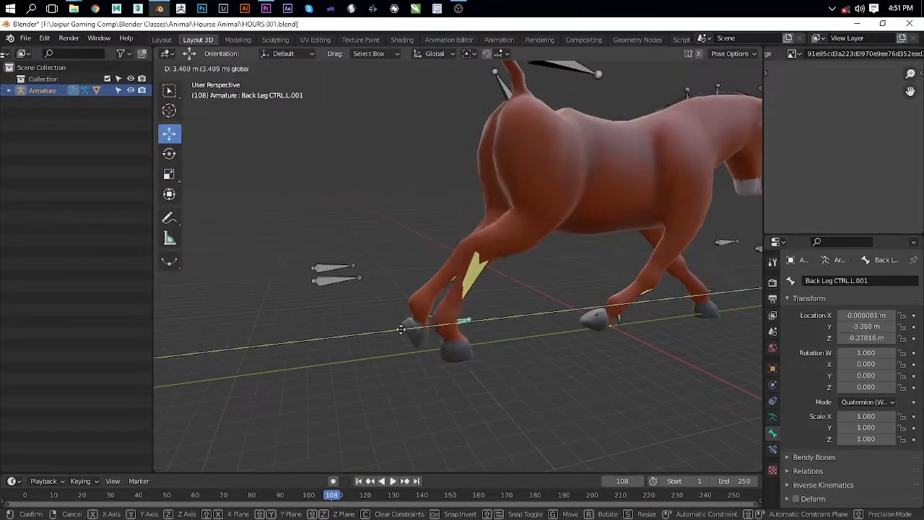
left_click_drag(418, 298, 418, 298)
Step: Lower the horse's body by moving the Hip CTRL bone about -0.95 m in Z
middle_click_drag(419, 298, 545, 170)
left_click(545, 170)
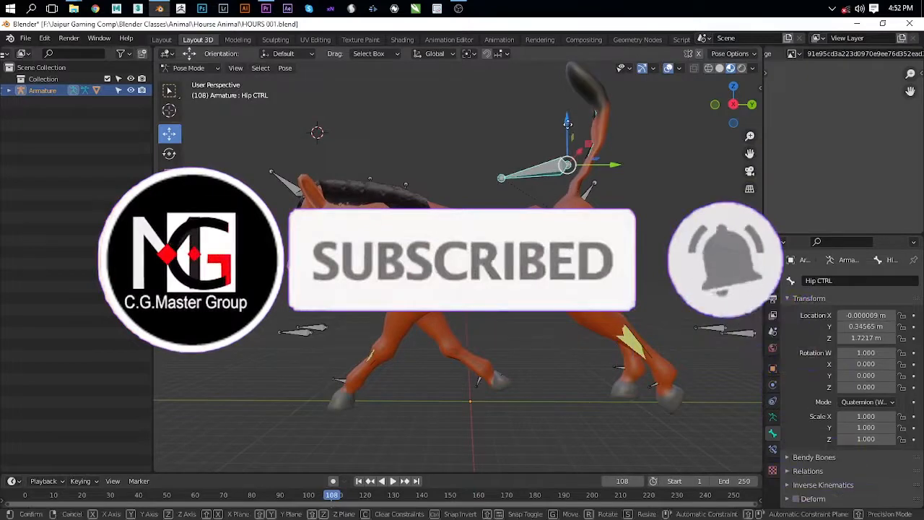
left_click_drag(567, 132, 569, 141)
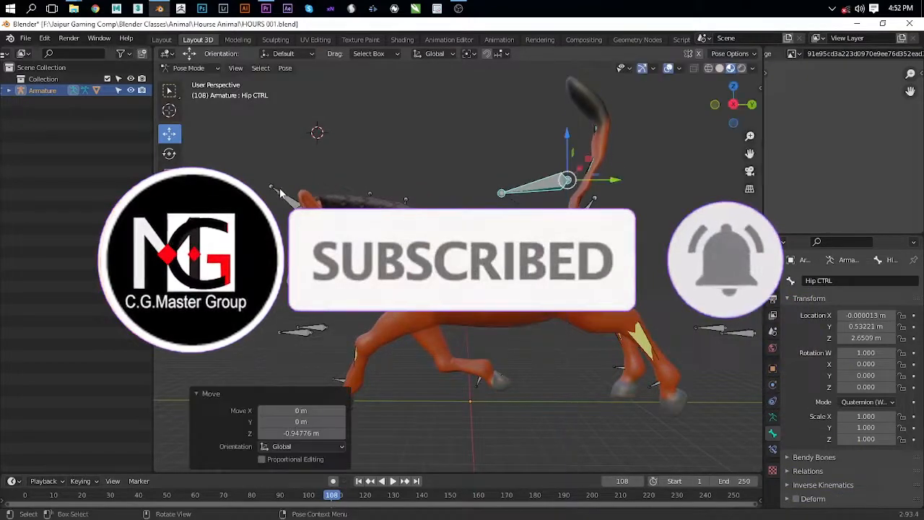
Step: Raise the head by moving the Head CTRL bone up about 5.41 m in Z
left_click(280, 194)
key("g")
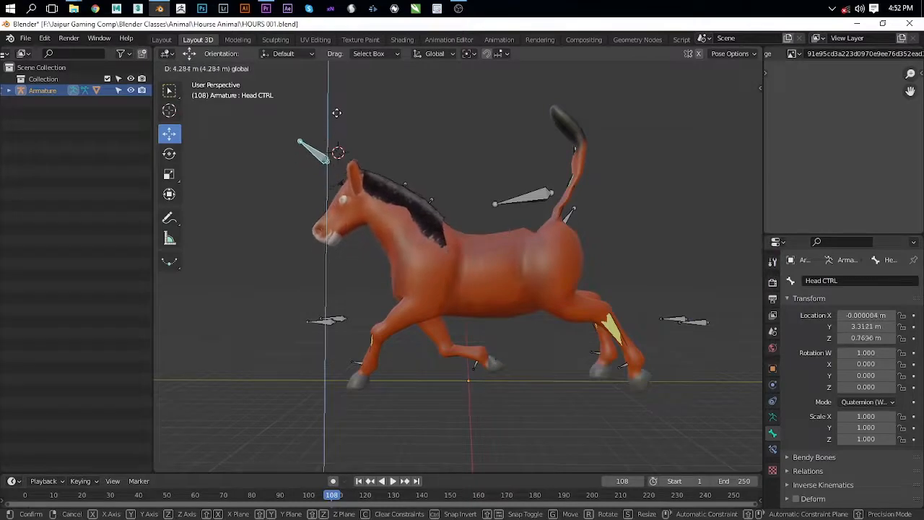
left_click(327, 120)
Step: Examine the horse's galloping pose from behind and from the side
scroll(534, 240, "down", 4)
middle_click_drag(534, 240, 464, 9)
scroll(322, 217, "down", 5)
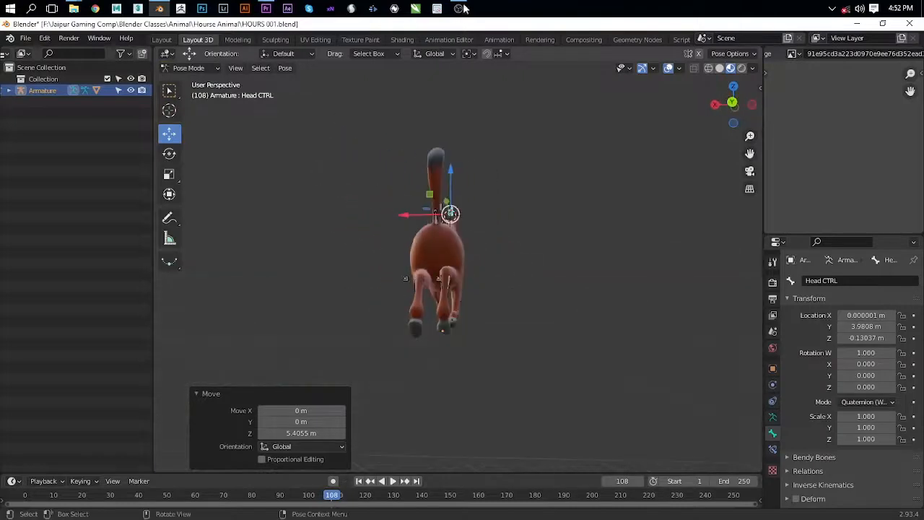
scroll(553, 306, "down", 4)
middle_click_drag(404, 311, 377, 290)
scroll(553, 283, "up", 5)
scroll(404, 286, "down", 3)
scroll(462, 242, "up", 2)
Step: Rotate the Tail CTRL bone to curl the tail forward over the back, and swing it sideways about -20.3° as seen from the front
left_click(524, 224)
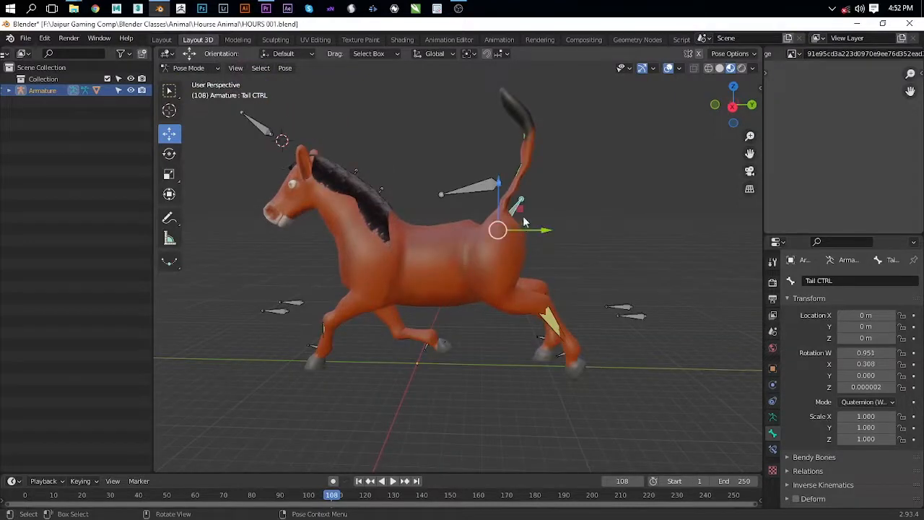
key("r")
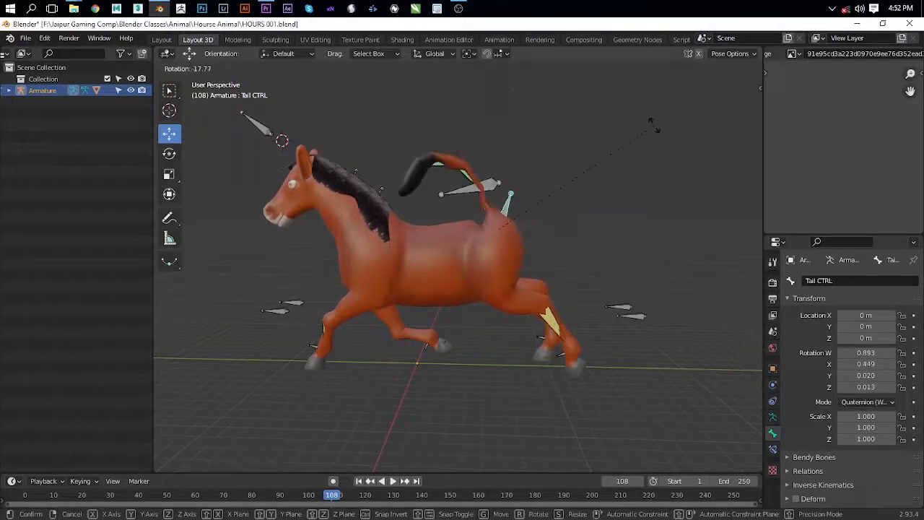
left_click(661, 155)
middle_click_drag(661, 154, 534, 226)
key("r")
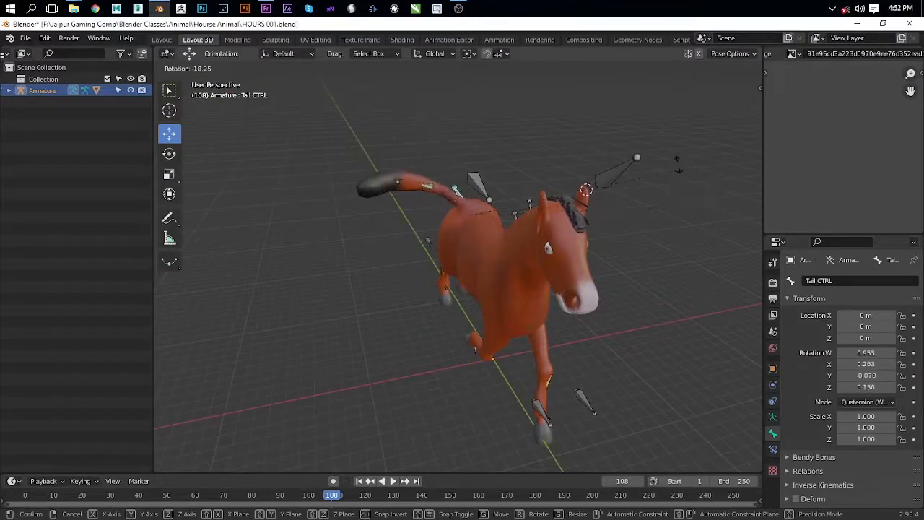
left_click(677, 167)
Step: Swing the tail to the horse's opposite side by rotating the Tail CTRL bone about 33.5° from a front three-quarter view
middle_click_drag(677, 167, 583, 214)
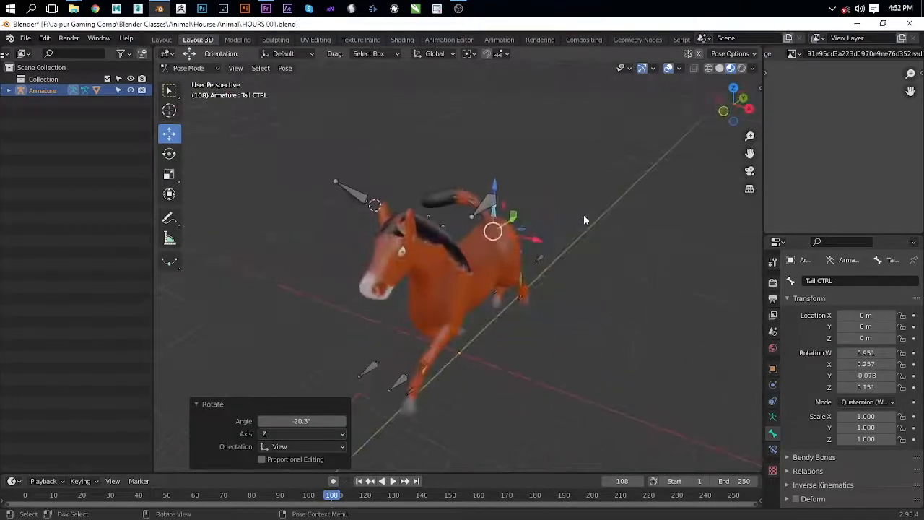
key("r")
left_click(651, 295)
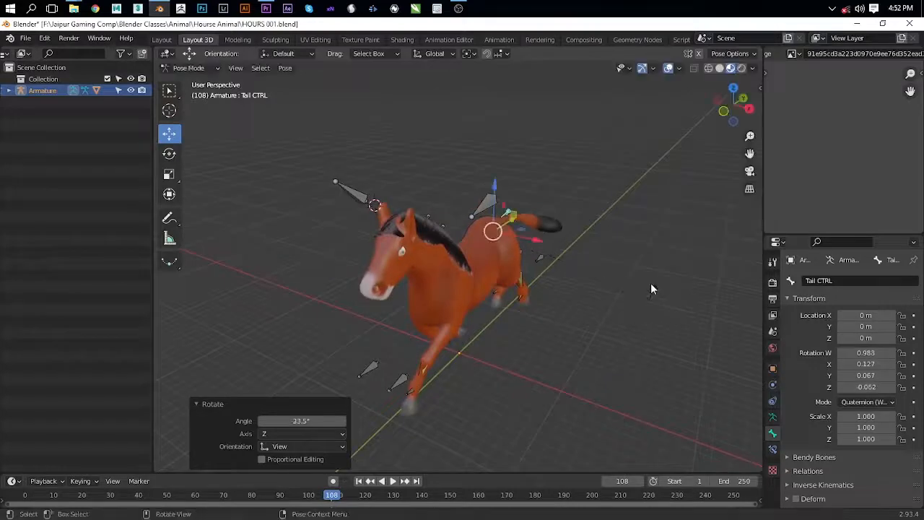